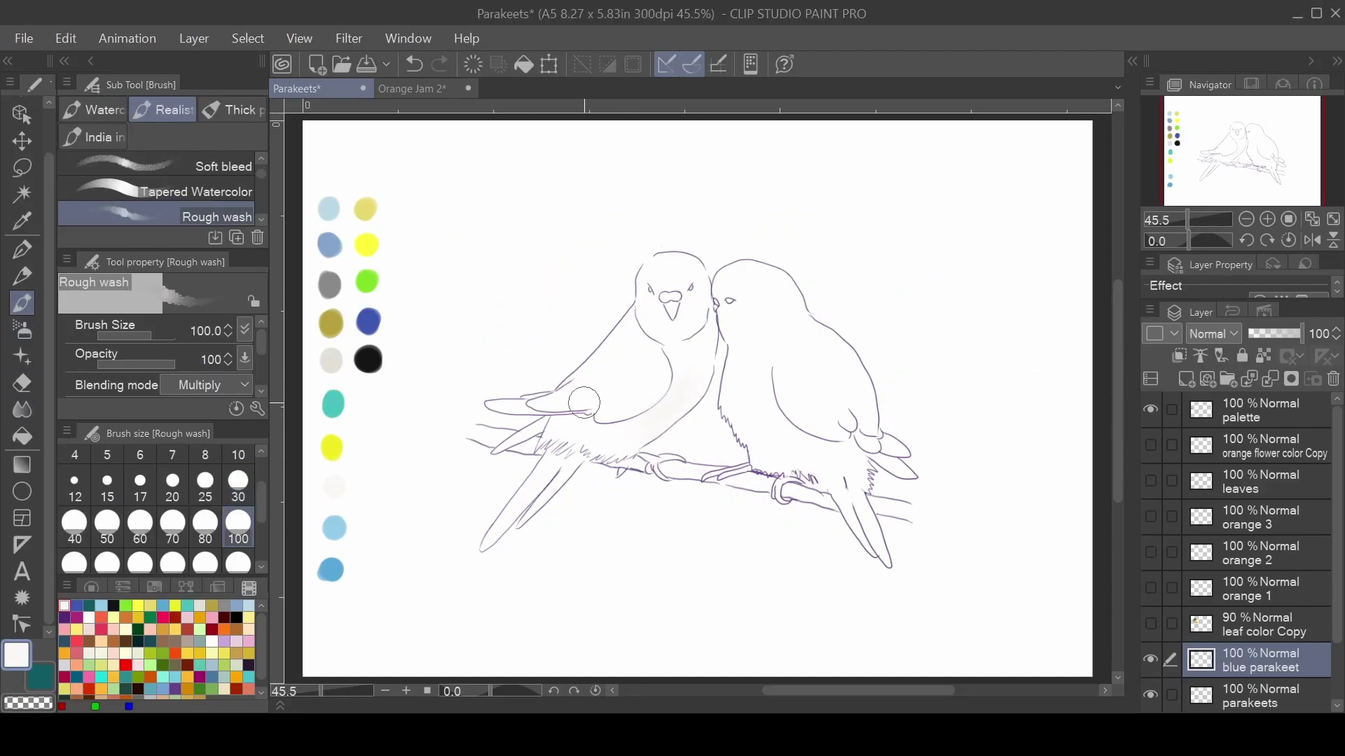
- Paint light-blue Rough wash over the left parakeet's chest and wing, picking darker blue for shading
mouse_move(672, 336)
left_mouse_down()
mouse_move(698, 368)
mouse_move(690, 336)
mouse_move(701, 340)
mouse_move(683, 396)
left_mouse_up()
left_click(89, 605)
left_click(64, 605)
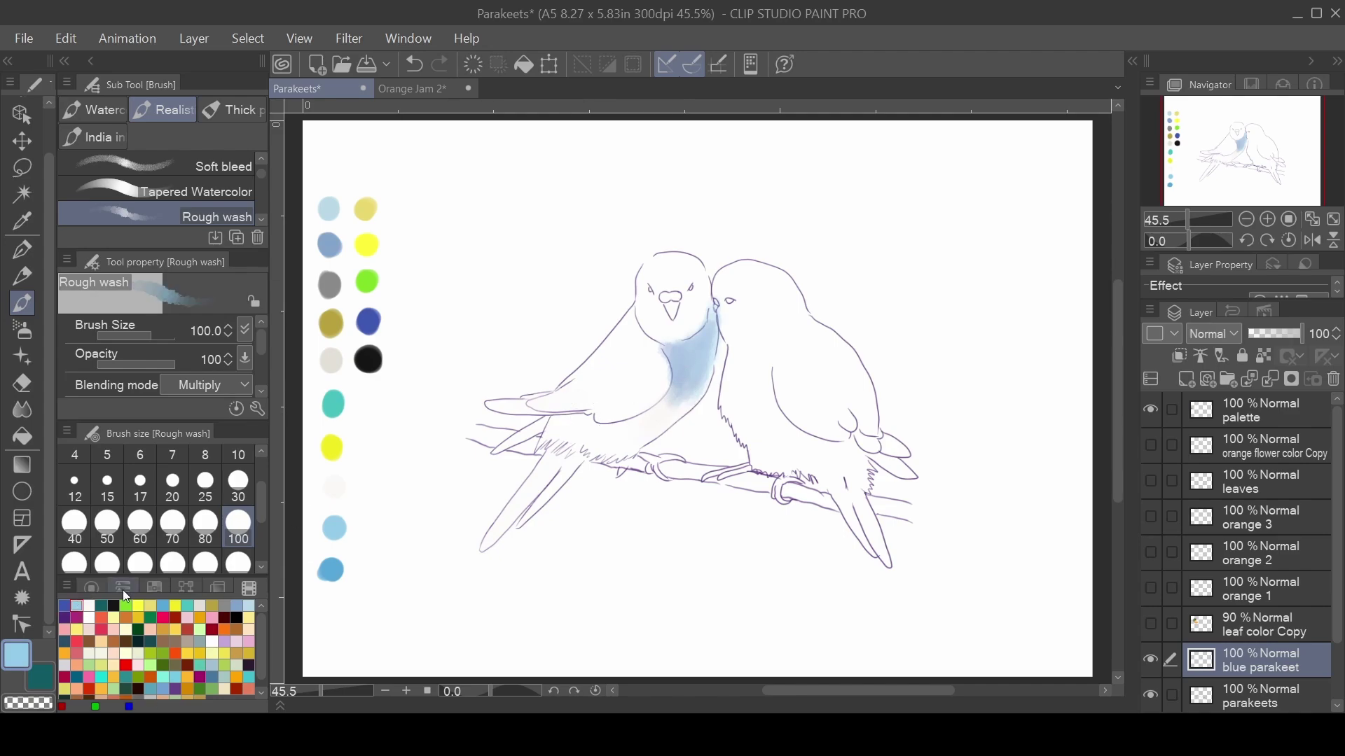
mouse_move(602, 423)
left_mouse_down()
mouse_move(552, 423)
mouse_move(561, 434)
mouse_move(689, 404)
mouse_move(601, 439)
mouse_move(710, 322)
left_mouse_up()
left_click(88, 605)
- Save, then add light-blue wash and a saturated dark-blue stroke down the wing
key("j")
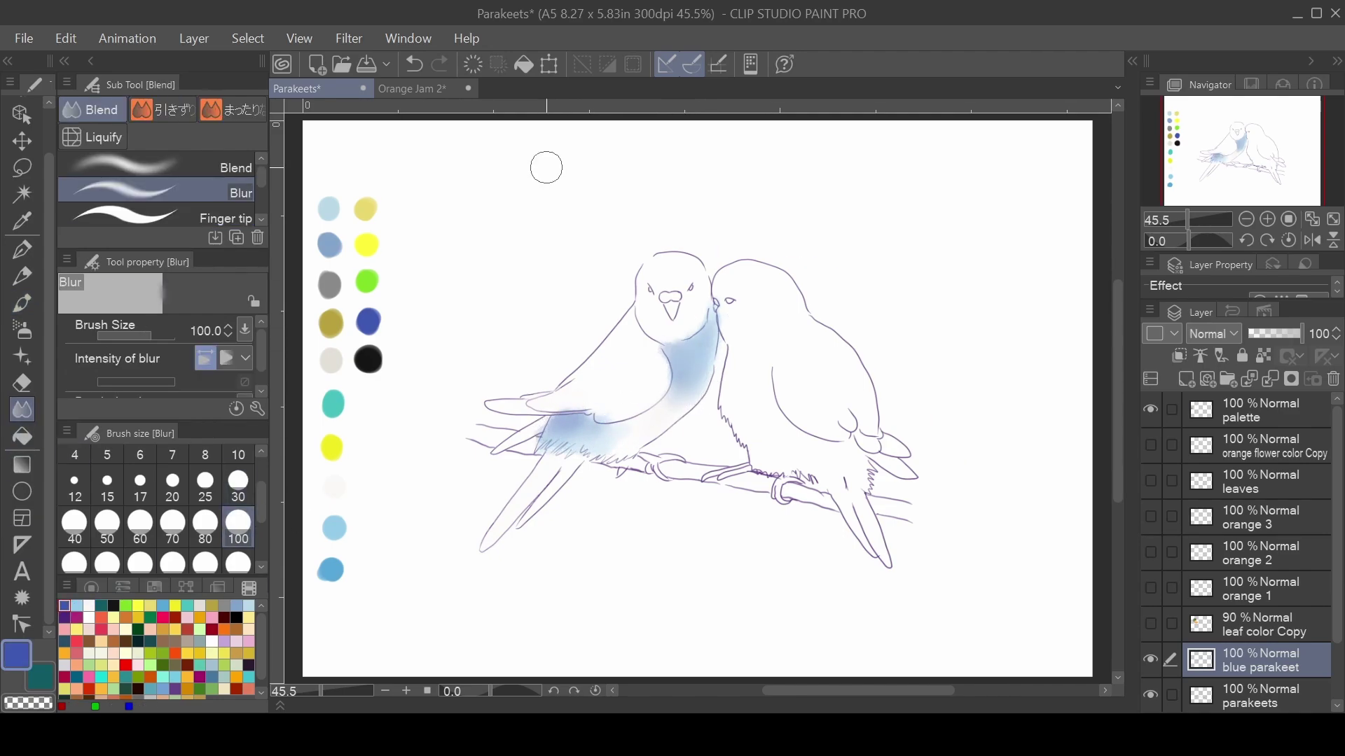
key("ctrl+s")
key("b")
left_click(64, 605)
mouse_move(532, 518)
left_mouse_down()
mouse_move(573, 462)
mouse_move(535, 507)
left_mouse_up()
left_click(552, 472, "alt")
key("ctrl+z")
left_click_drag(581, 454, 532, 511)
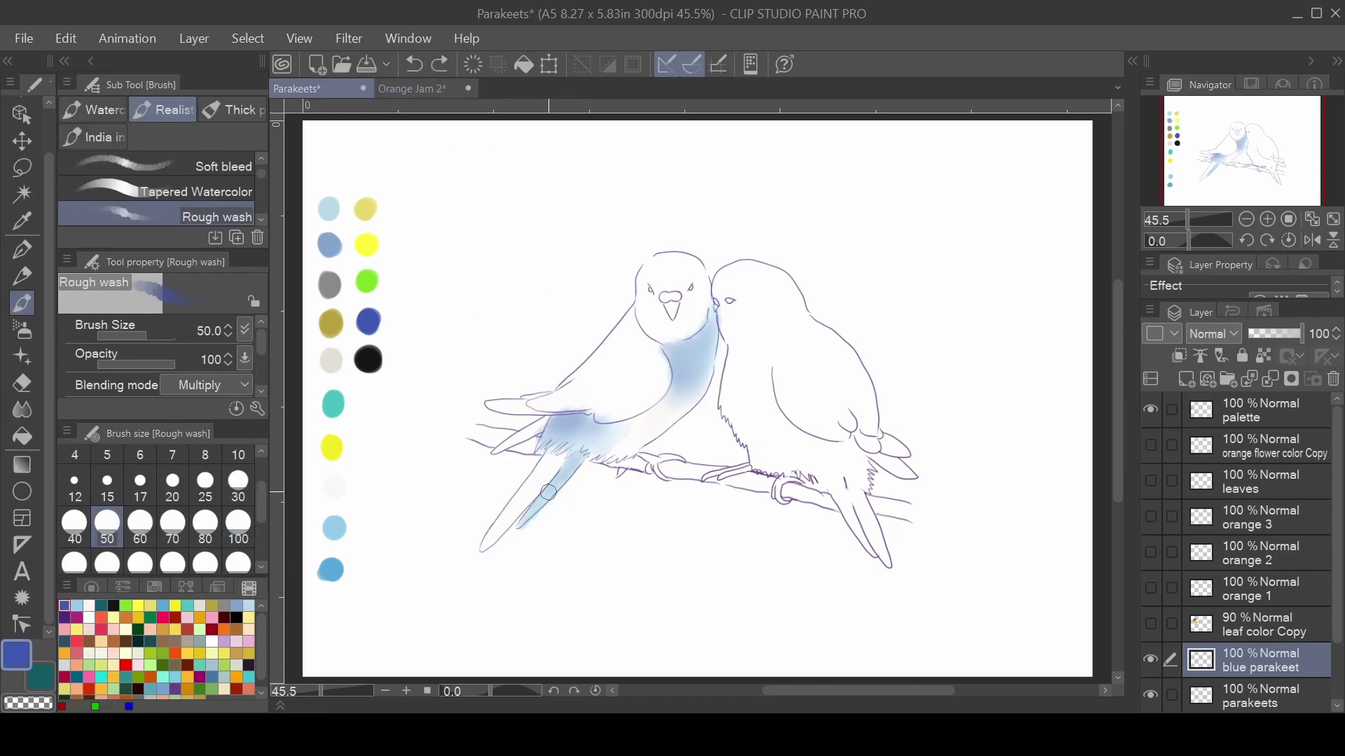
- Erase wash spilling past the wing, neck and tail outlines with a smaller eraser, then save
key("ctrl+alt+0")
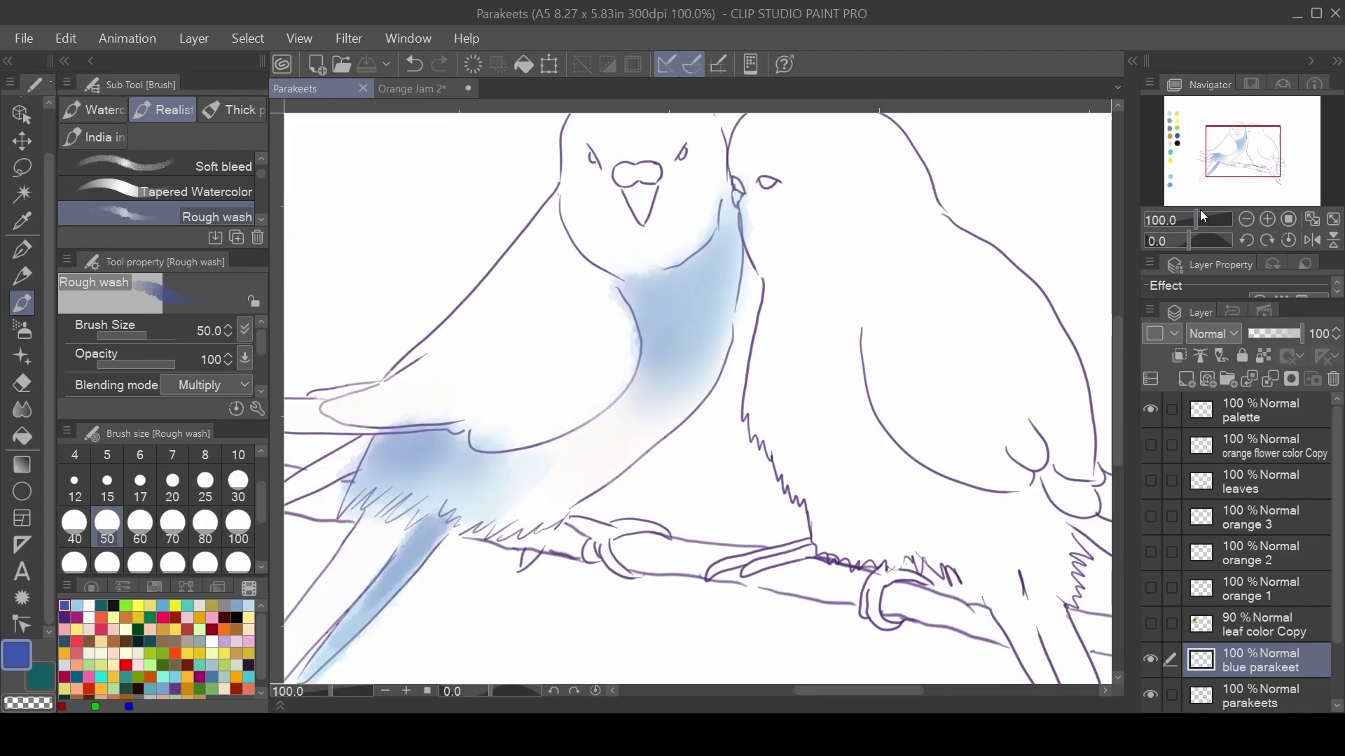
key("e")
left_click_drag(393, 418, 503, 440)
mouse_move(616, 378)
left_mouse_down()
mouse_move(620, 277)
mouse_move(708, 203)
mouse_move(750, 224)
mouse_move(756, 308)
left_mouse_up()
scroll(760, 366, "down", 3)
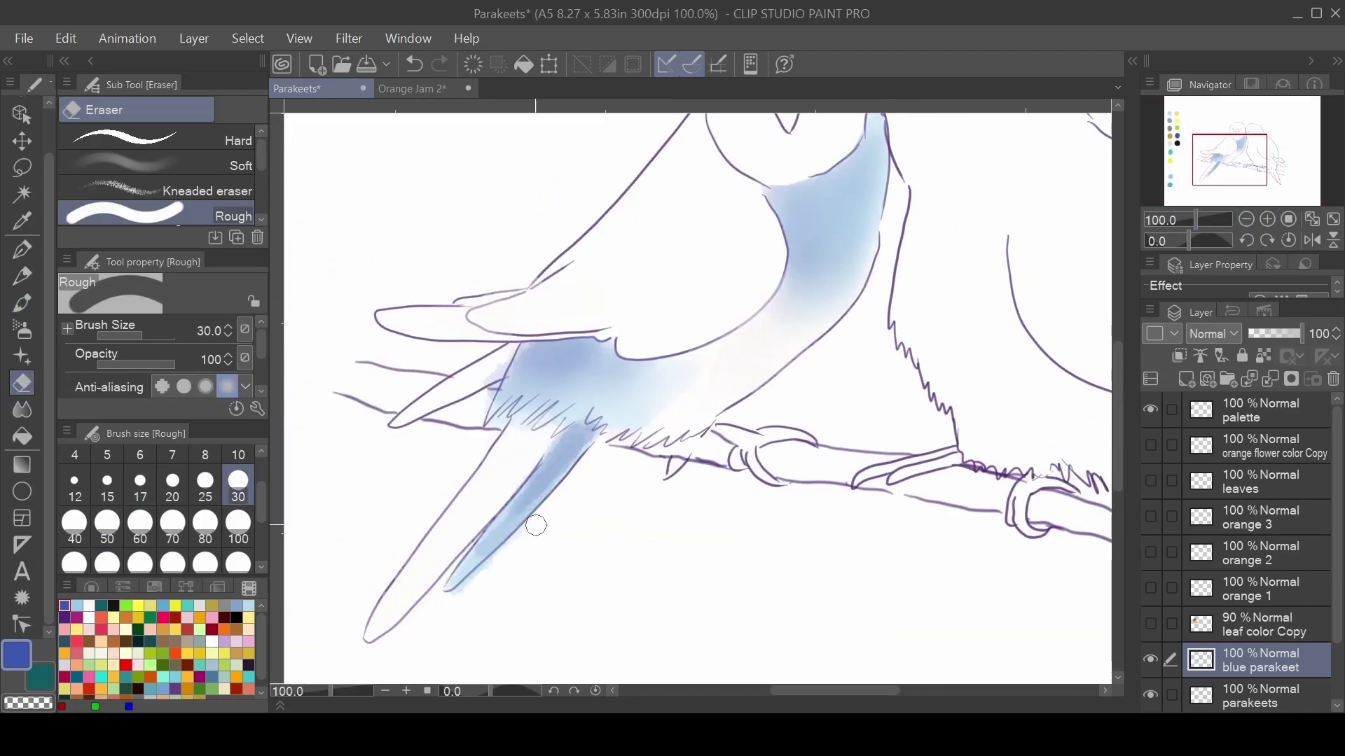
left_click_drag(541, 520, 448, 589)
key("bracketleft")
key("bracketleft")
key("bracketleft")
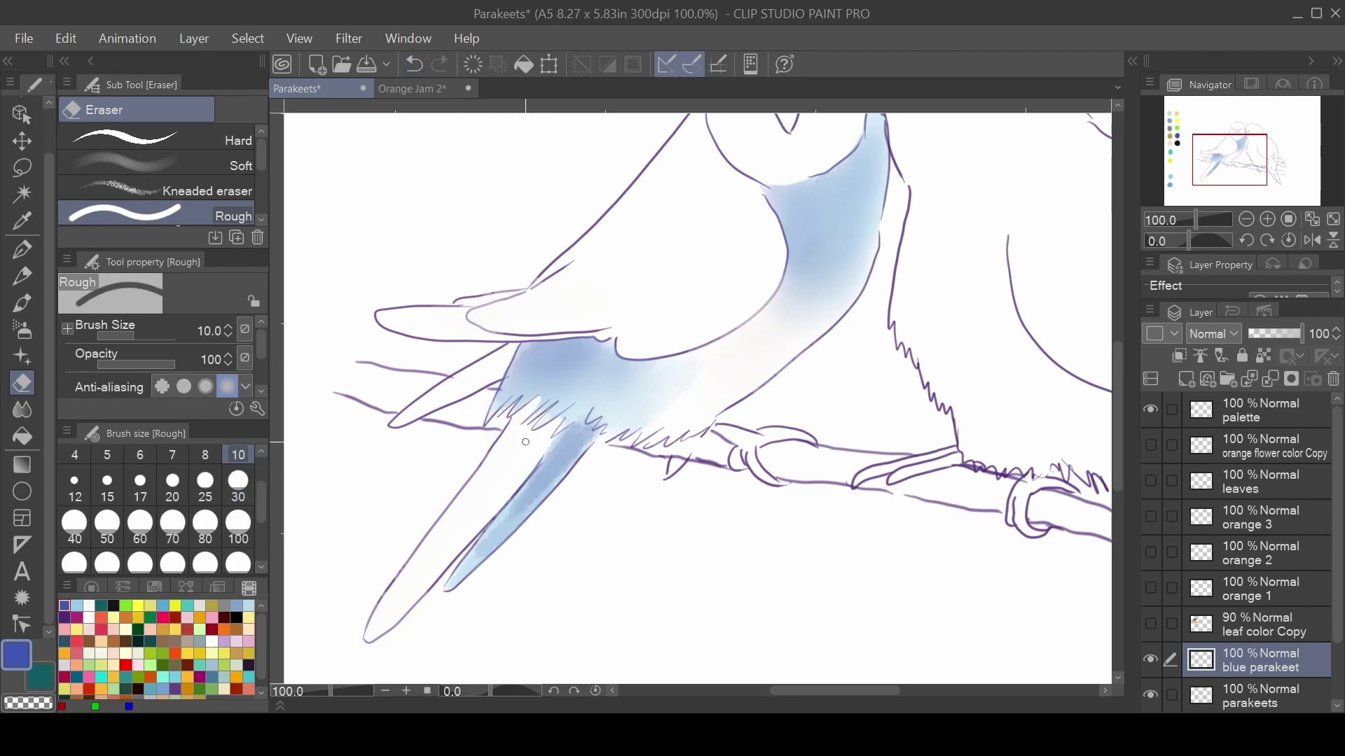
key("j")
key("ctrl+0")
key("ctrl+s")
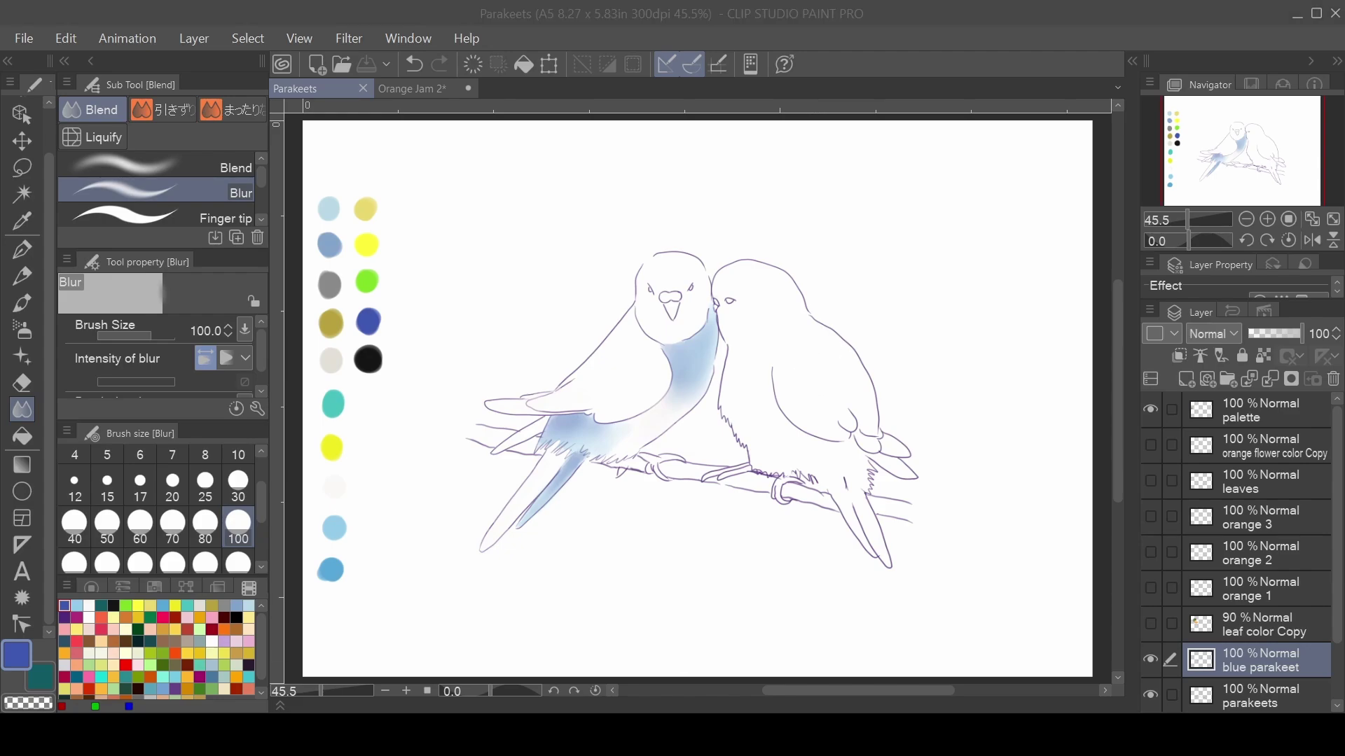
- At 100% zoom, paint blue wash along the parakeet's back edge and under-face neck
key("ctrl+alt+0")
key("b")
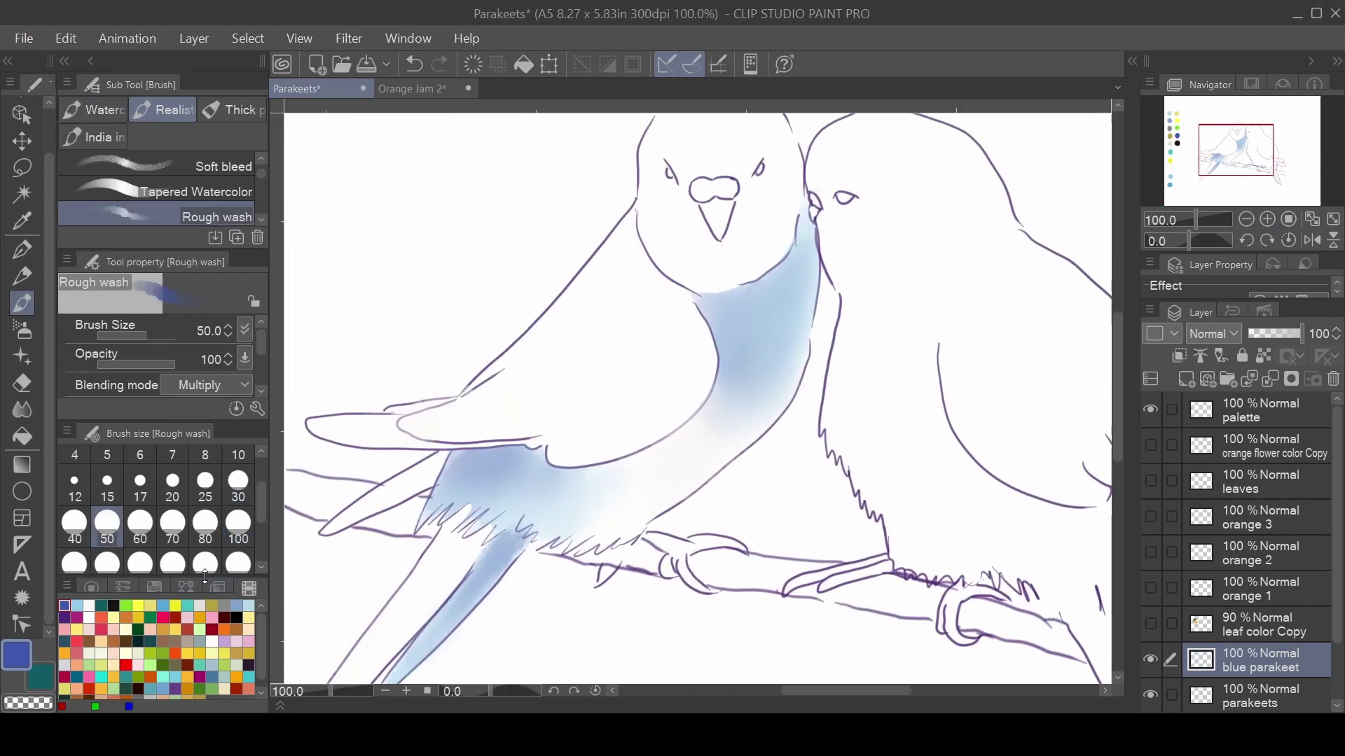
left_click(238, 483)
left_click_drag(460, 393, 544, 320)
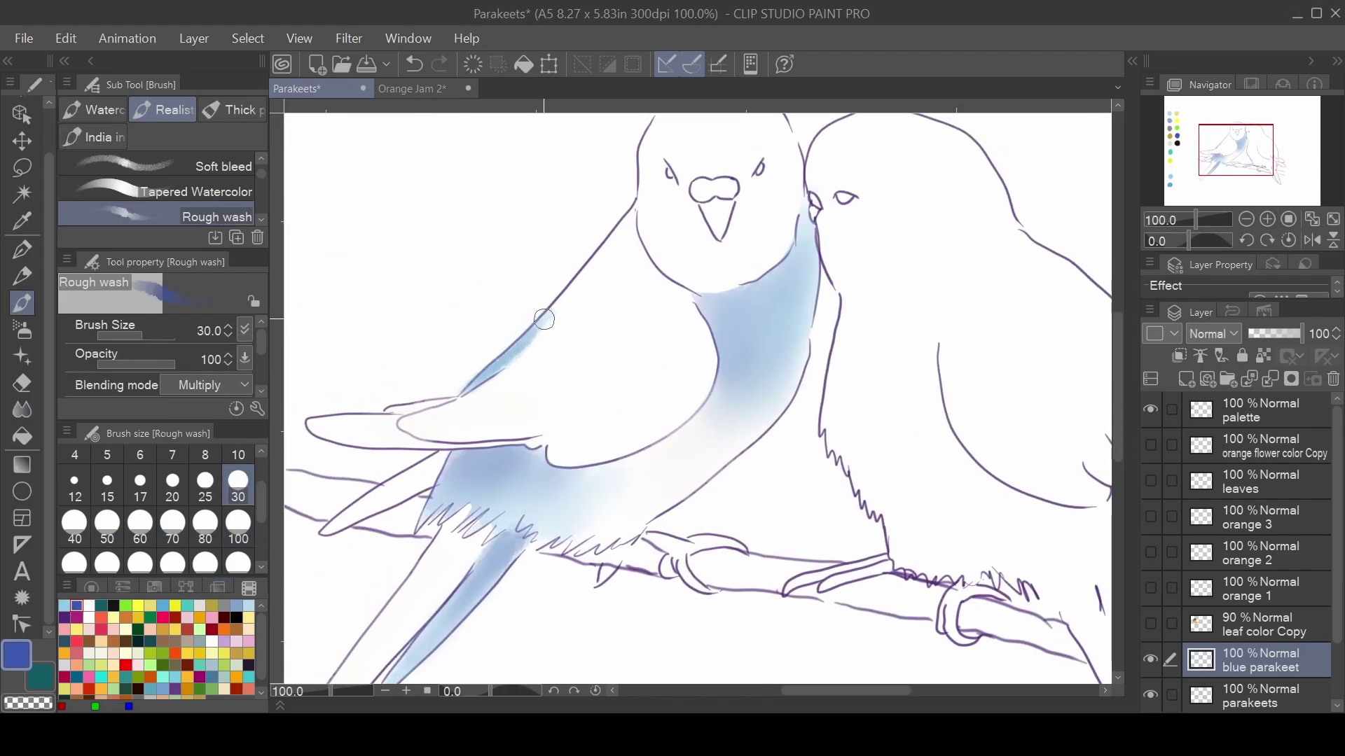
key("c")
key("c")
mouse_move(643, 238)
left_mouse_down()
mouse_move(721, 322)
mouse_move(714, 291)
left_mouse_up()
- Save, blur the neck's blue shading, and add another wash stroke on the body
key("e")
left_click(22, 410)
key("e")
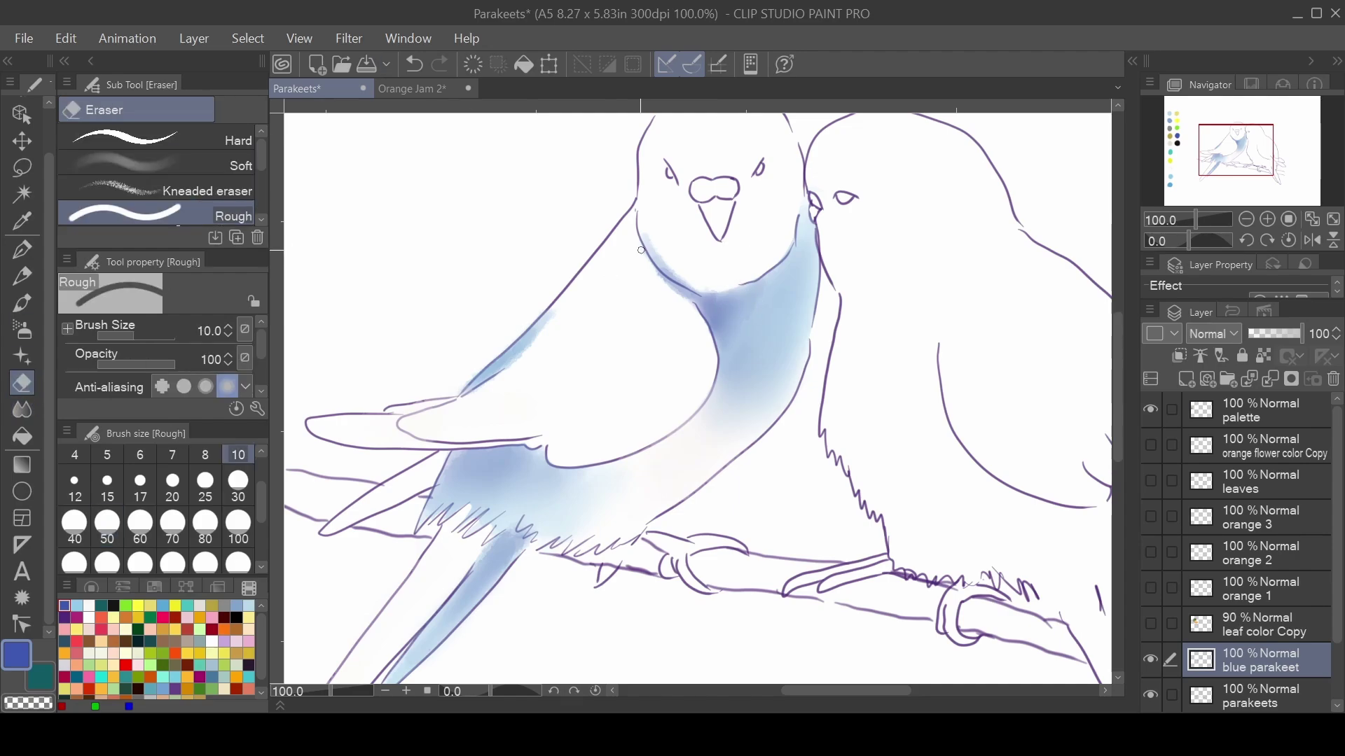
key("ctrl+s")
key("j")
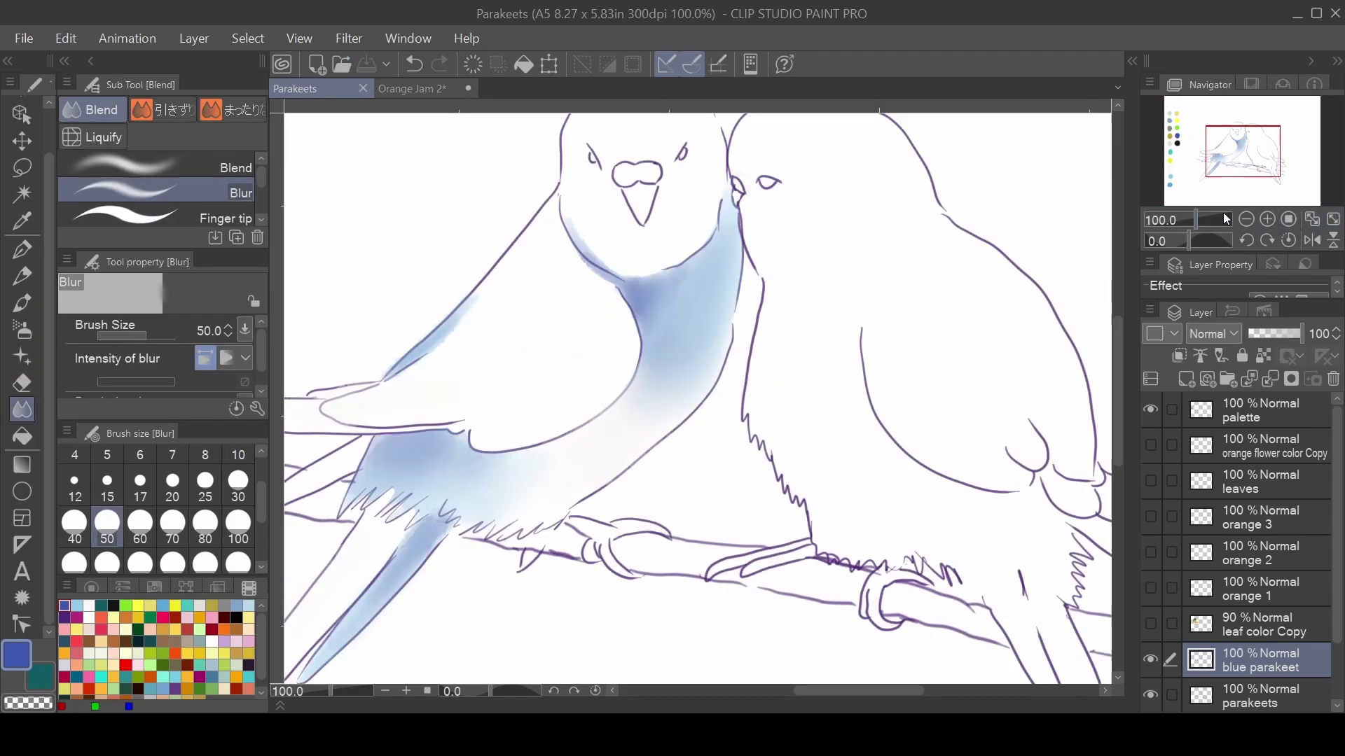
mouse_move(1260, 151)
left_mouse_down()
mouse_move(1216, 136)
mouse_move(1250, 148)
left_mouse_up()
key("b")
mouse_move(616, 490)
left_mouse_down()
mouse_move(639, 506)
mouse_move(697, 462)
left_mouse_up()
- Undo the recent wash and airbrush strokes, then save the painting
left_click(417, 65)
key("b")
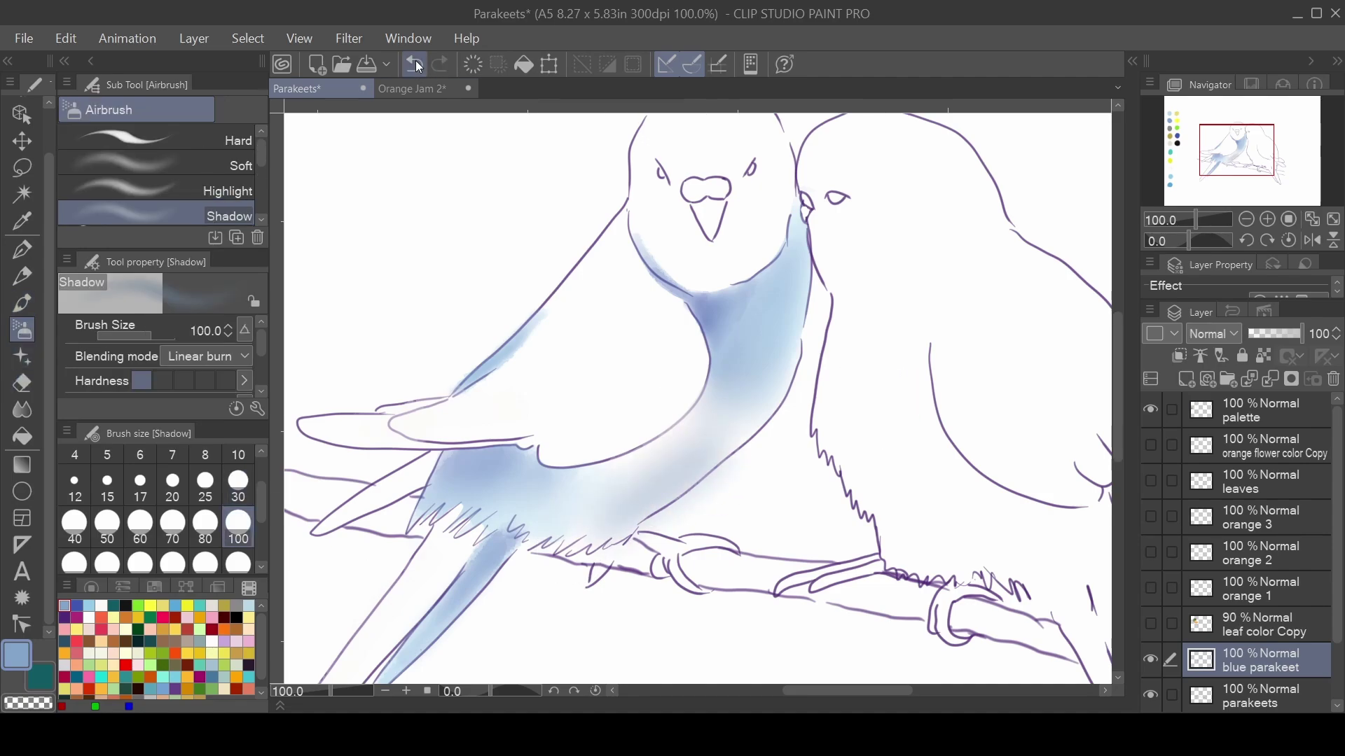
key("p")
left_click(64, 605)
left_click(414, 65)
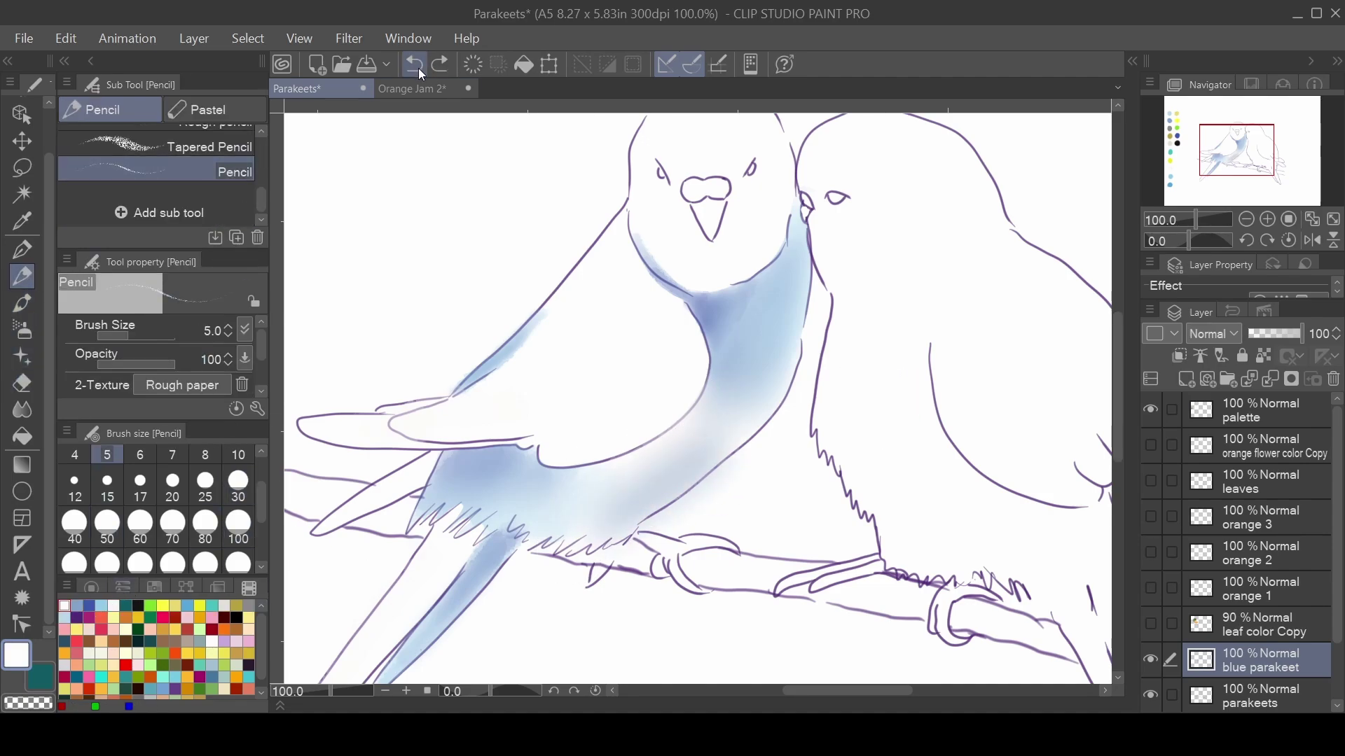
left_click(203, 190)
key("ctrl+z")
key("ctrl+0")
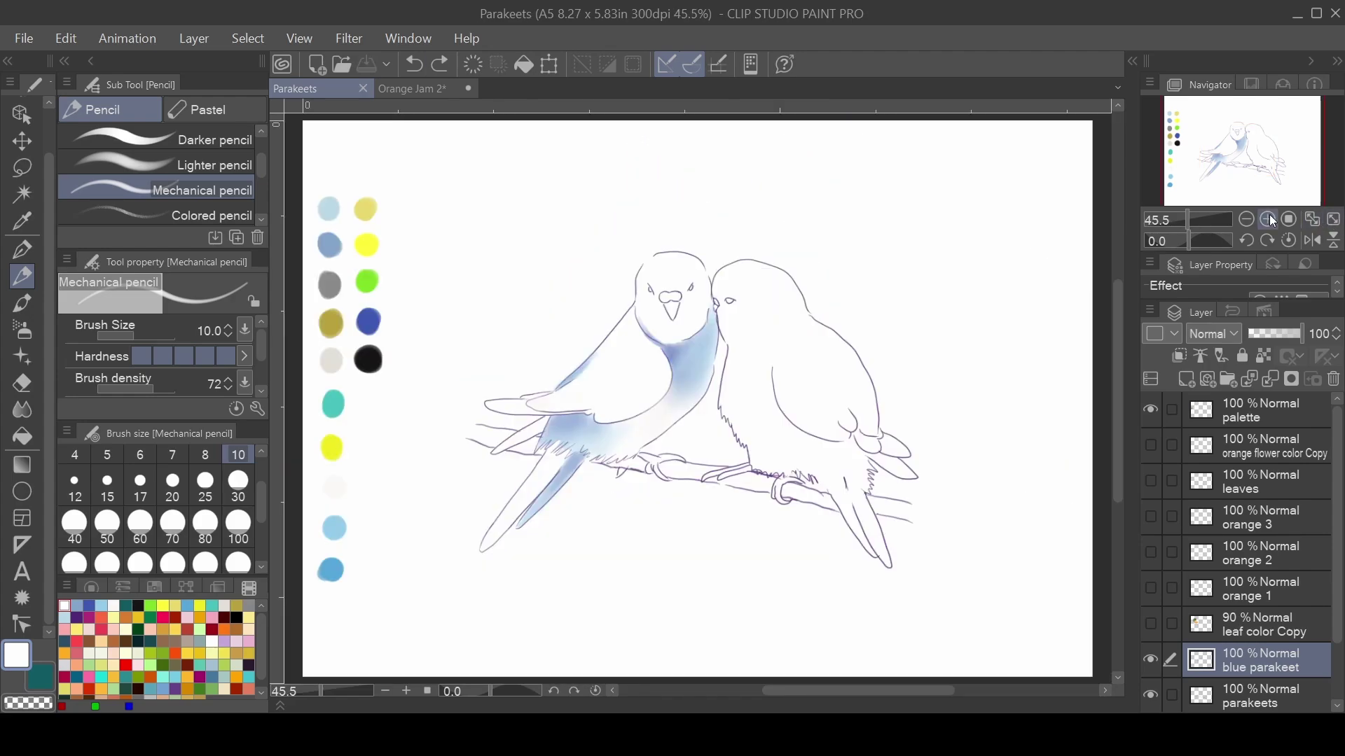
left_click(1269, 214)
key("ctrl+s")
- Paint light-blue wash up the left parakeet's tail and darken the tail tip
left_click_drag(280, 575, 295, 525)
key("b")
left_click_drag(390, 600, 453, 480)
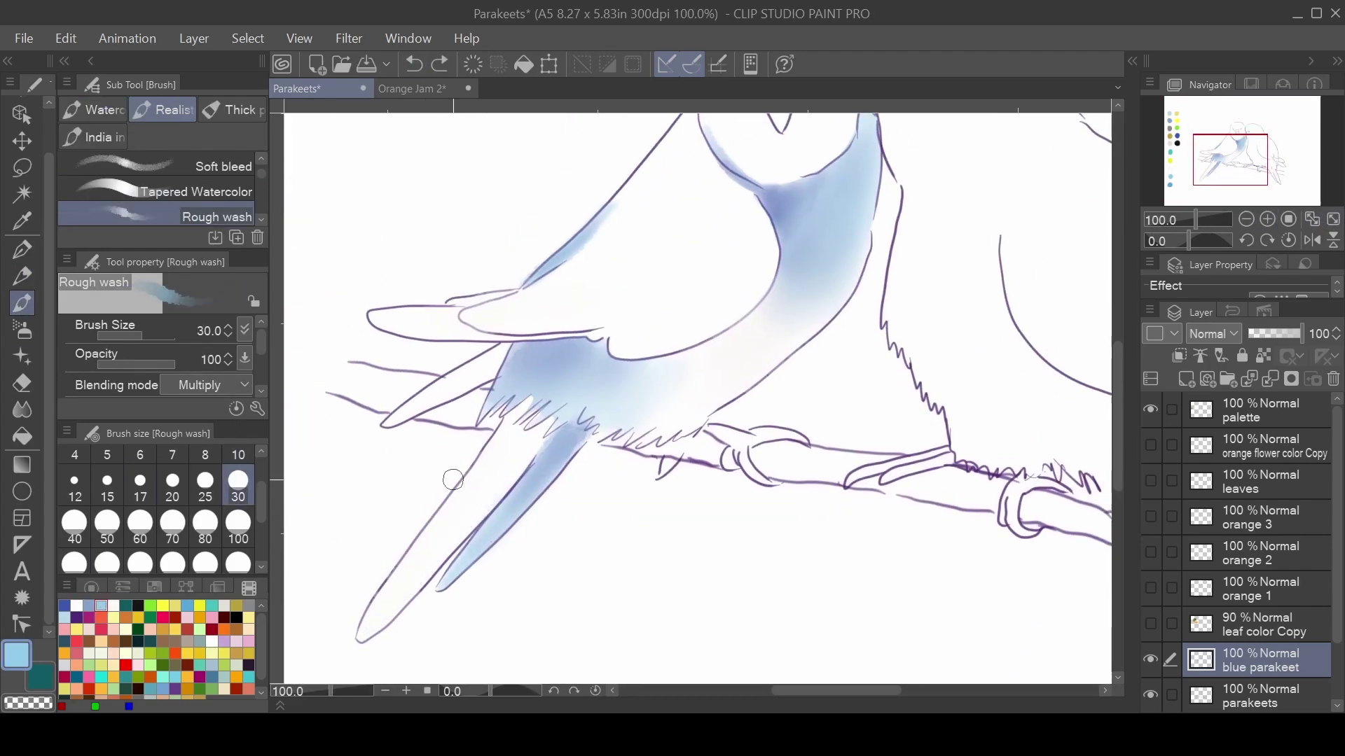
left_click_drag(394, 600, 515, 458)
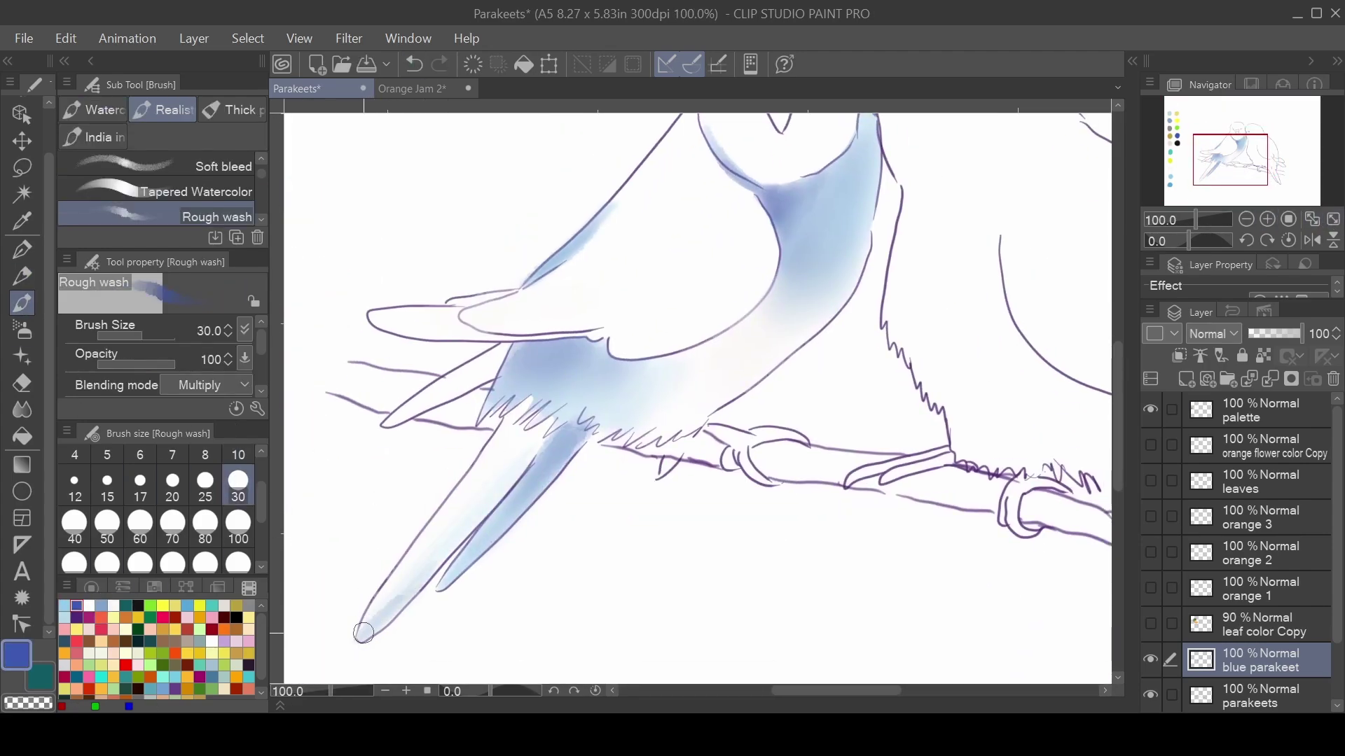
left_click_drag(420, 561, 360, 637)
- Repaint the wing with dark-blue wash after undoing a first attempt
left_click(483, 348, "alt")
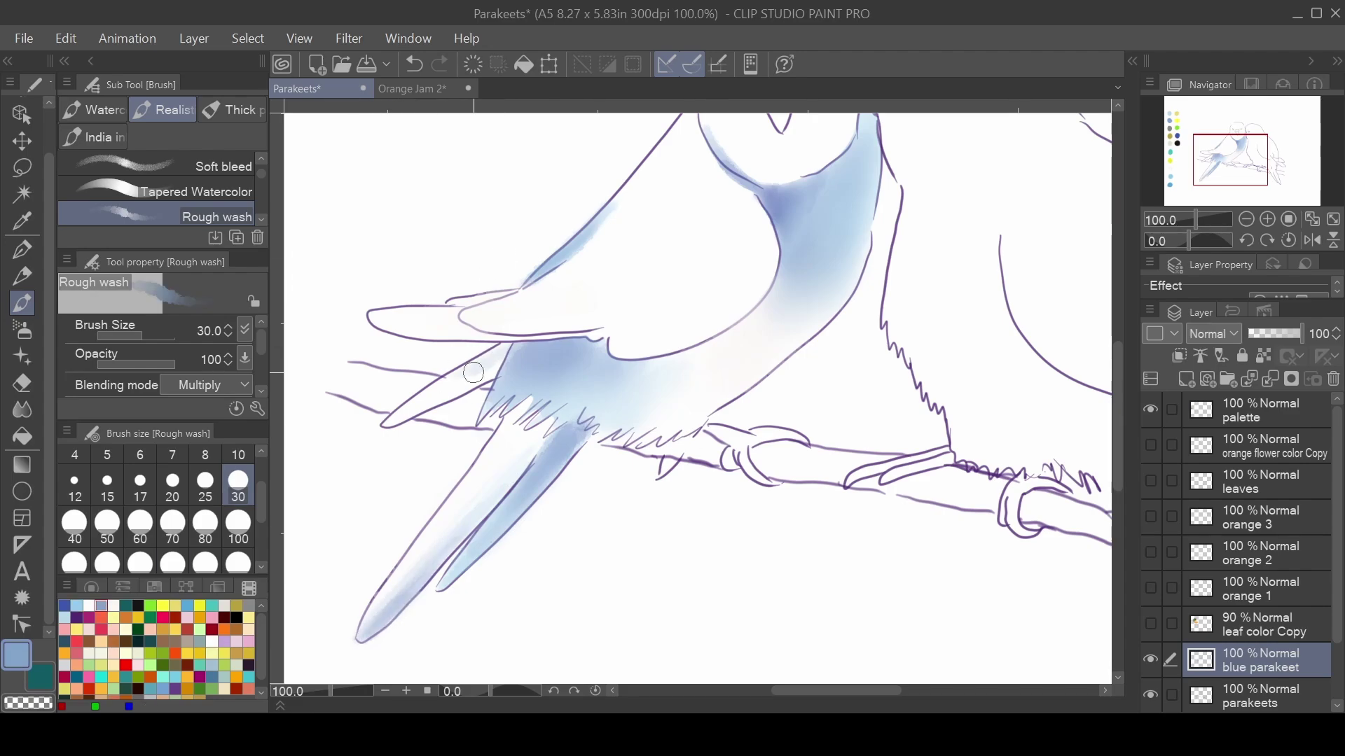
left_click_drag(490, 350, 455, 392)
left_click(414, 64)
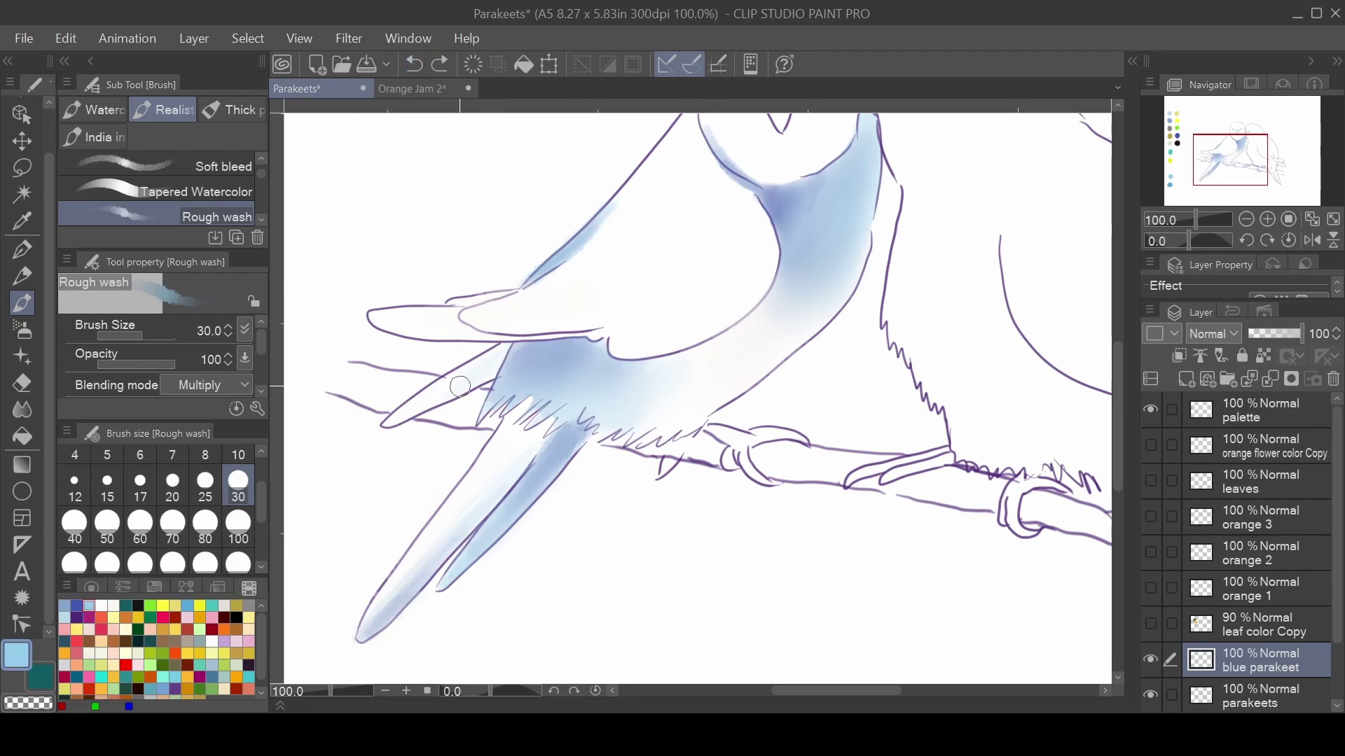
left_click_drag(501, 347, 466, 388)
left_click_drag(1196, 198, 1240, 143)
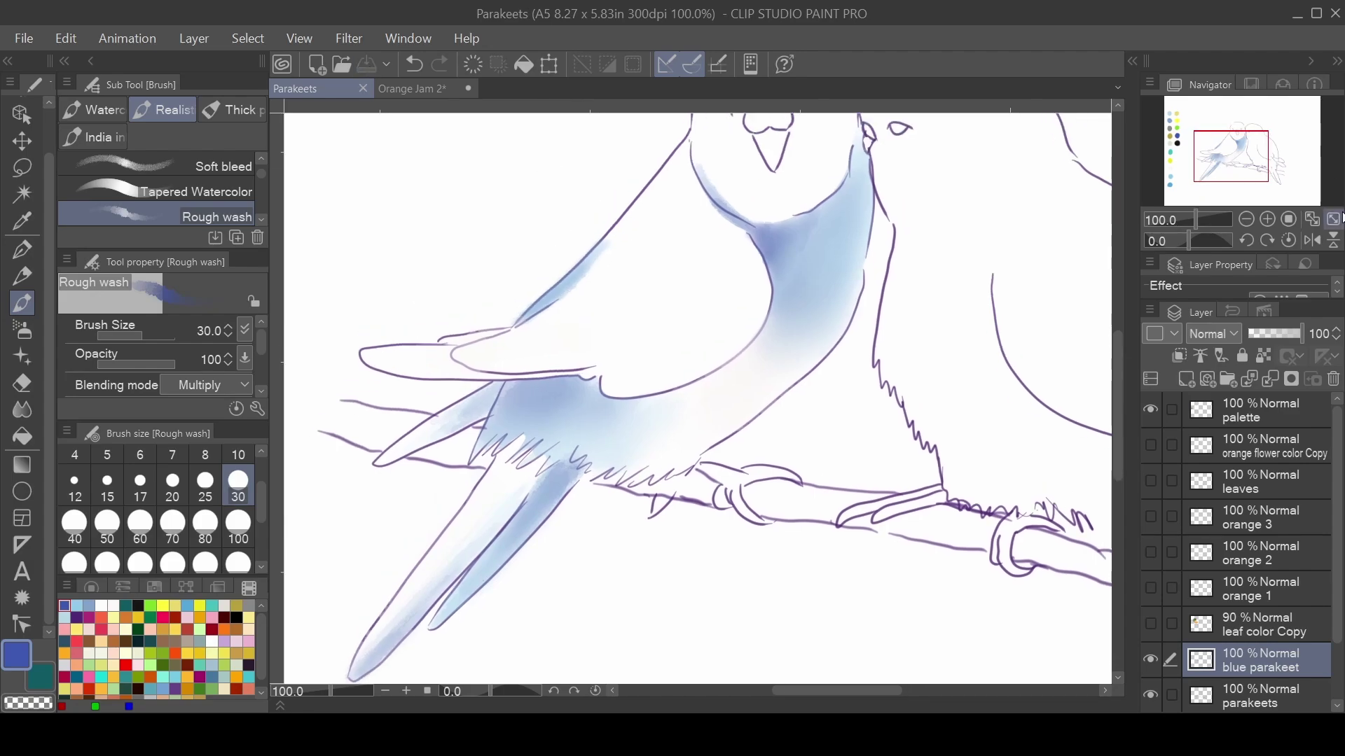
left_click(595, 327, "alt")
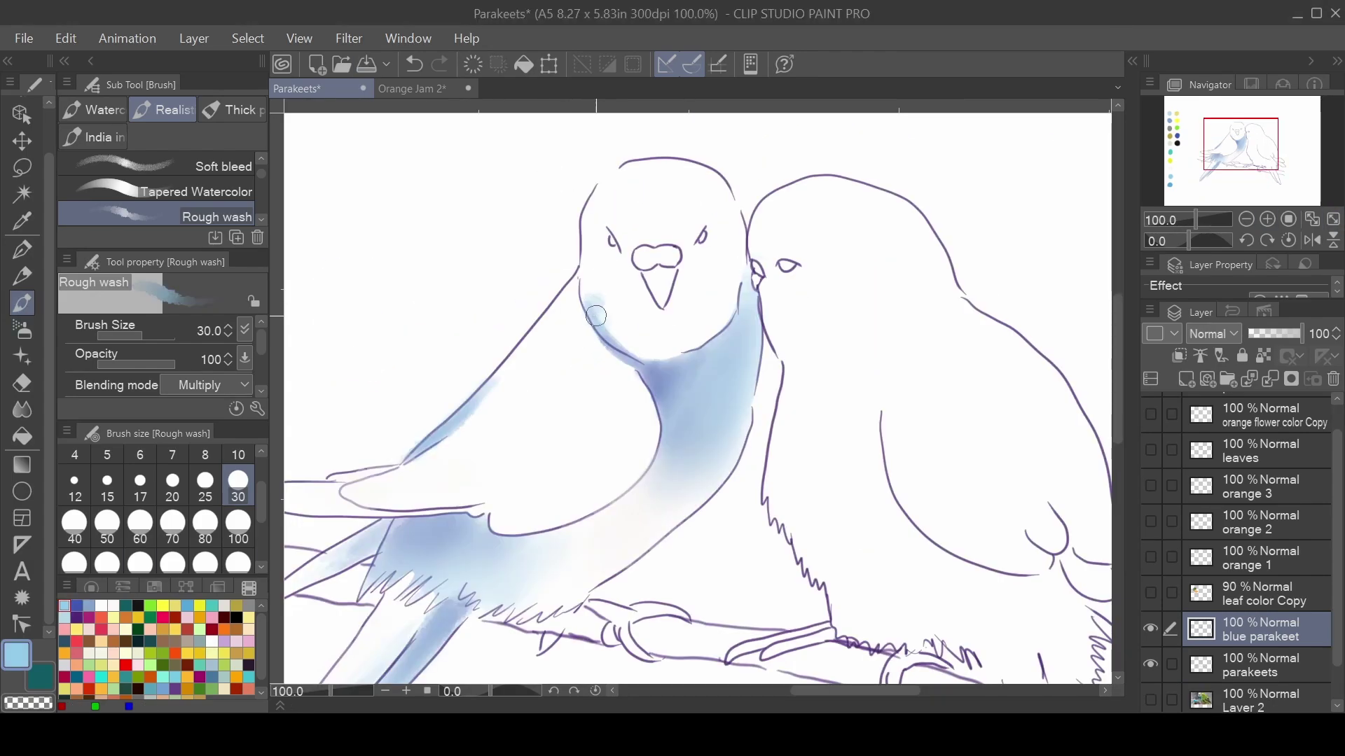
- Dab dark-blue cheek spots on the left parakeet with a smaller wash brush
key("j")
key("b")
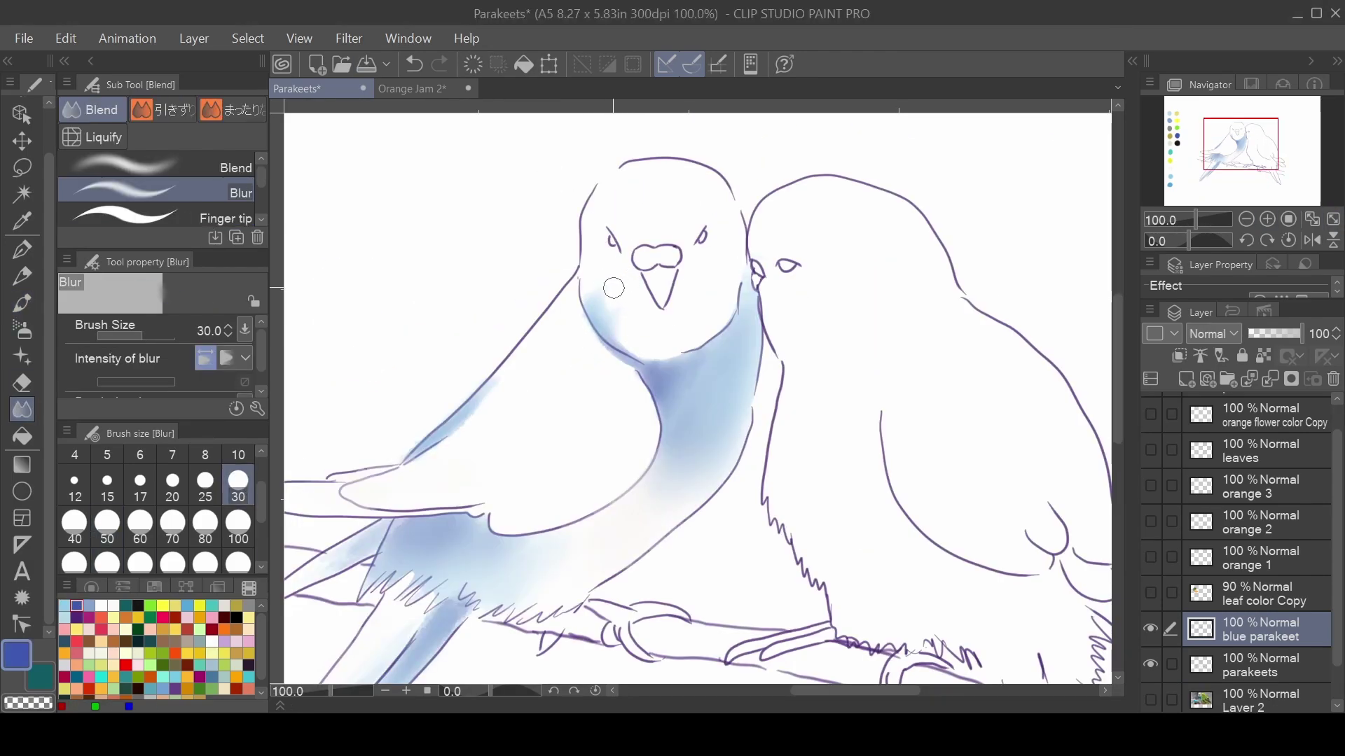
left_click_drag(616, 287, 711, 281)
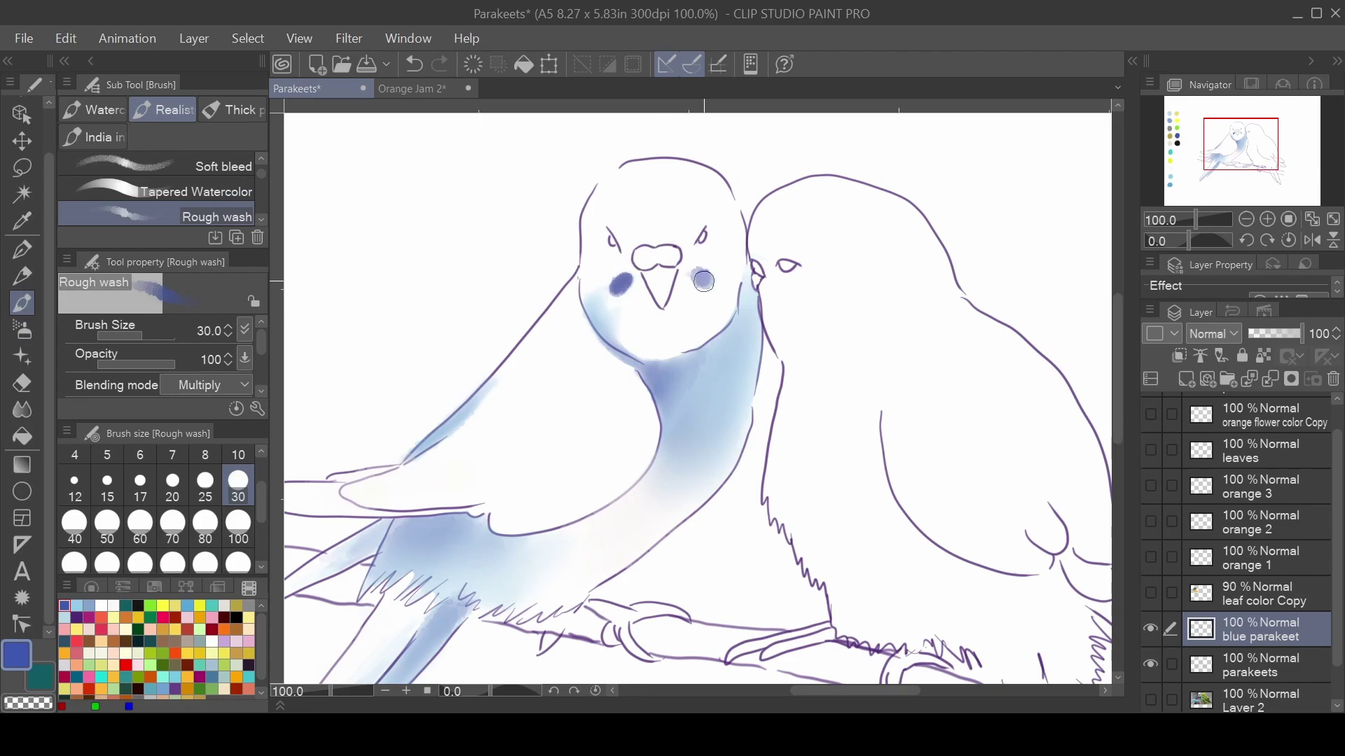
key("bracketleft")
key("bracketleft")
key("bracketleft")
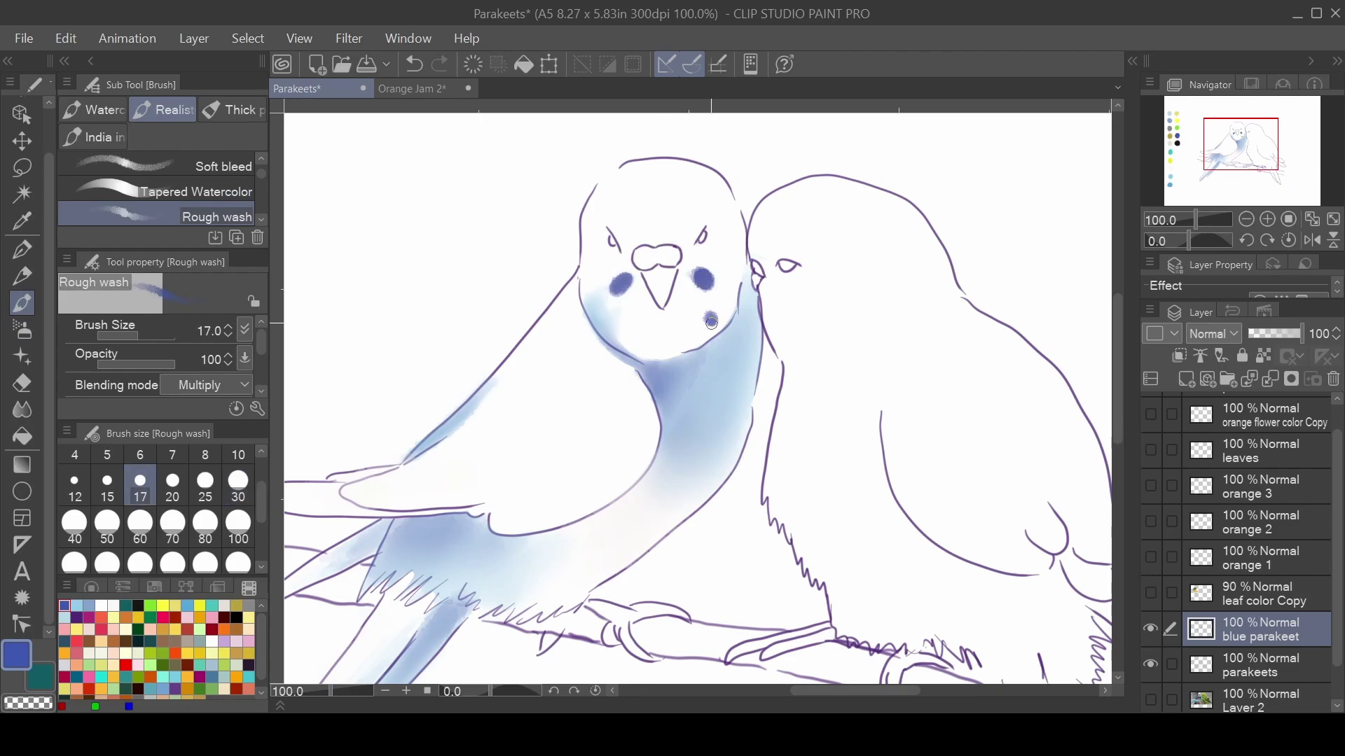
left_click(699, 333)
- Fill the left parakeet's eye near-black and check the paint with the line art hidden
left_click(611, 240, "alt")
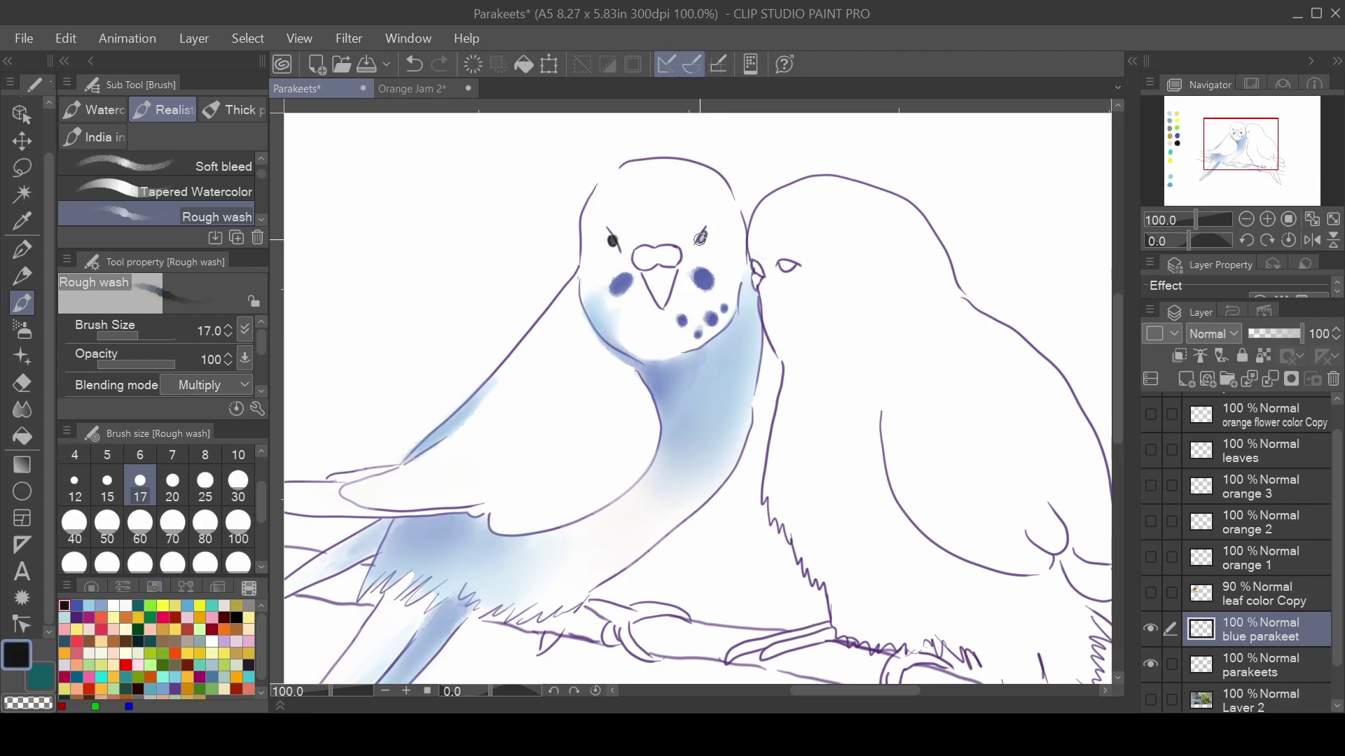
left_click(700, 239)
key("j")
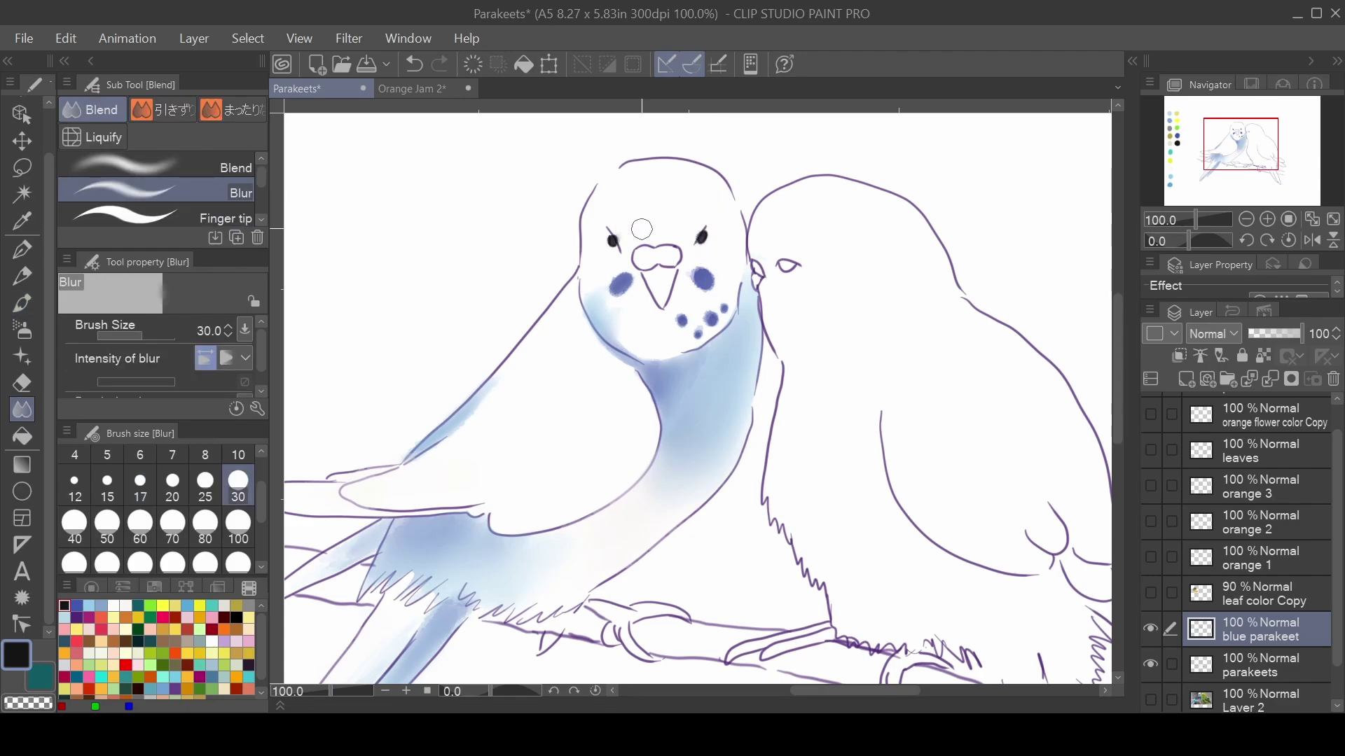
left_click(1150, 664)
key("p")
left_click(668, 248)
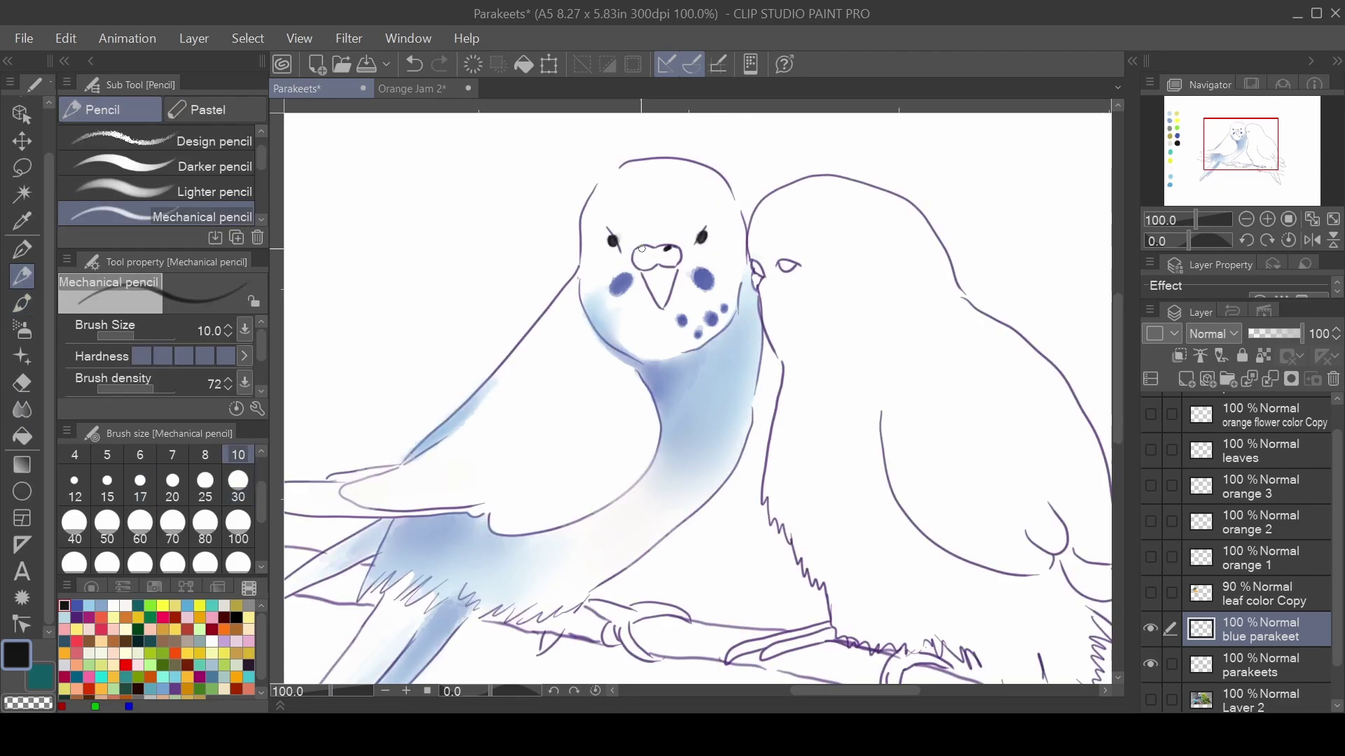
- Paint the cere darker blue, then begin the beak in tan with an ochre colour
key("b")
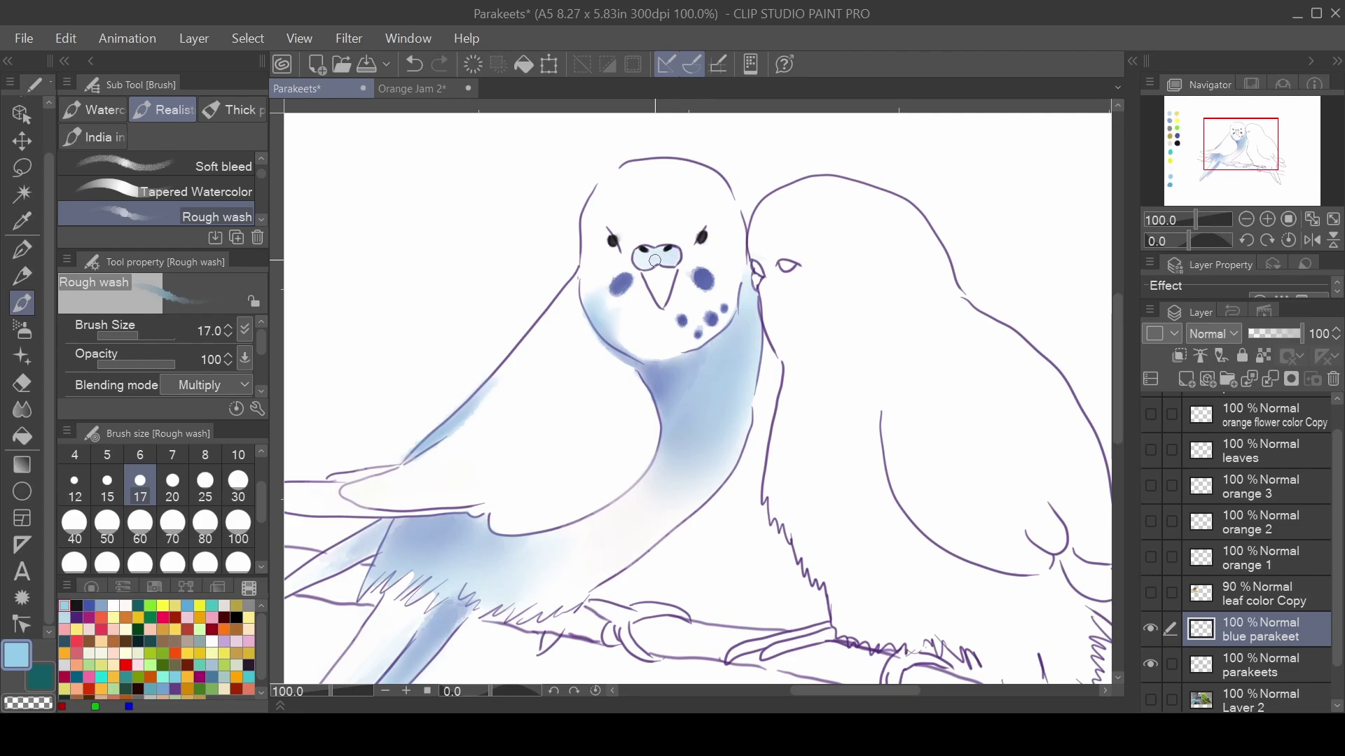
left_click(620, 284, "alt")
left_click_drag(651, 253, 638, 267)
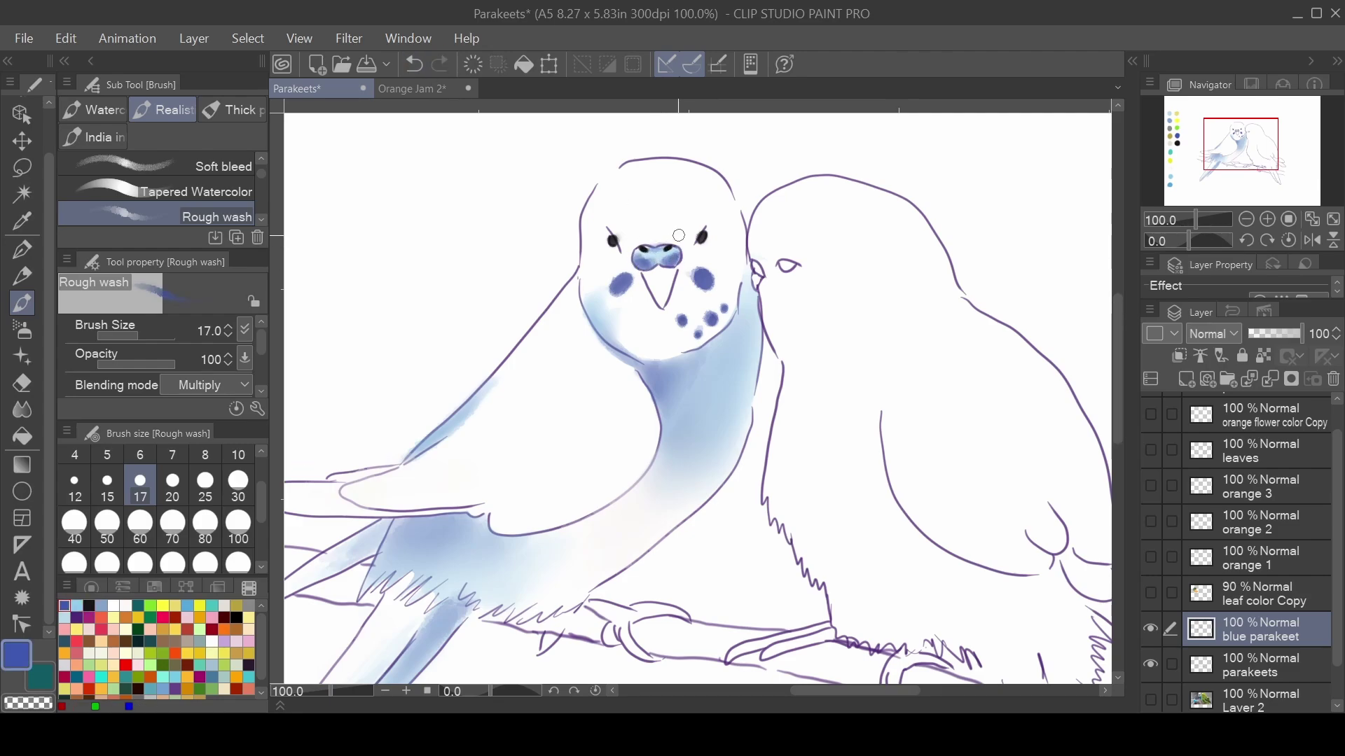
key("e")
key("b")
left_click_drag(700, 240, 1275, 289)
left_click(318, 481, "alt")
- Colour the beak tan and deeper orange, then save the drawing
left_click_drag(981, 420, 350, 406)
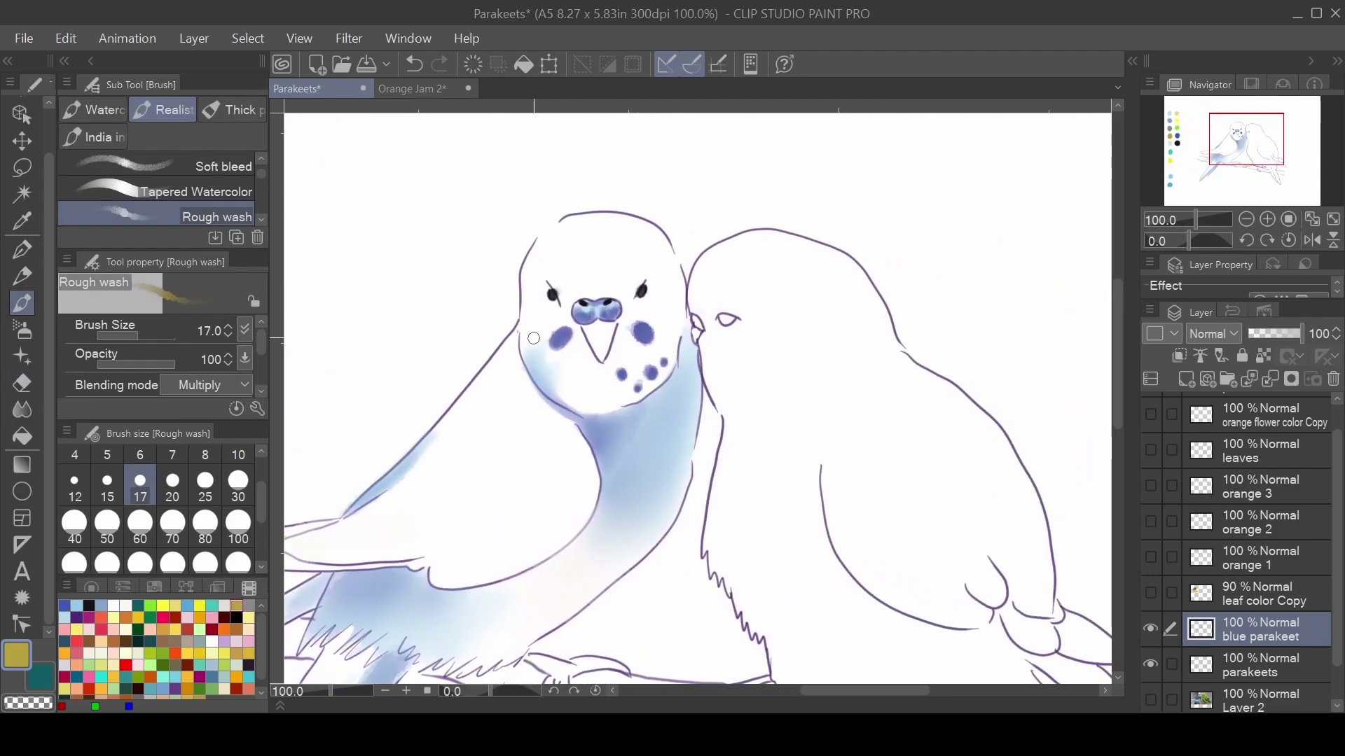
left_click_drag(592, 328, 602, 355)
left_click(599, 339, "alt")
left_click(601, 311, "alt")
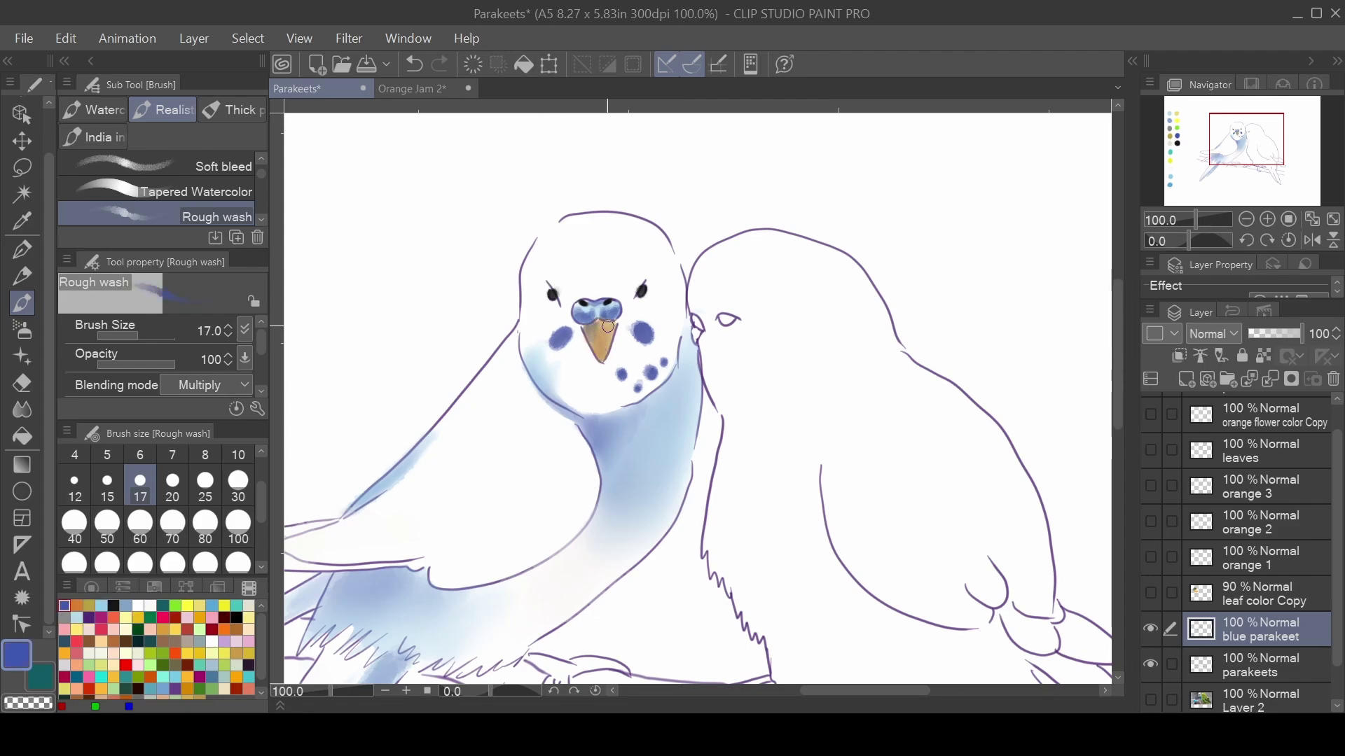
key("e")
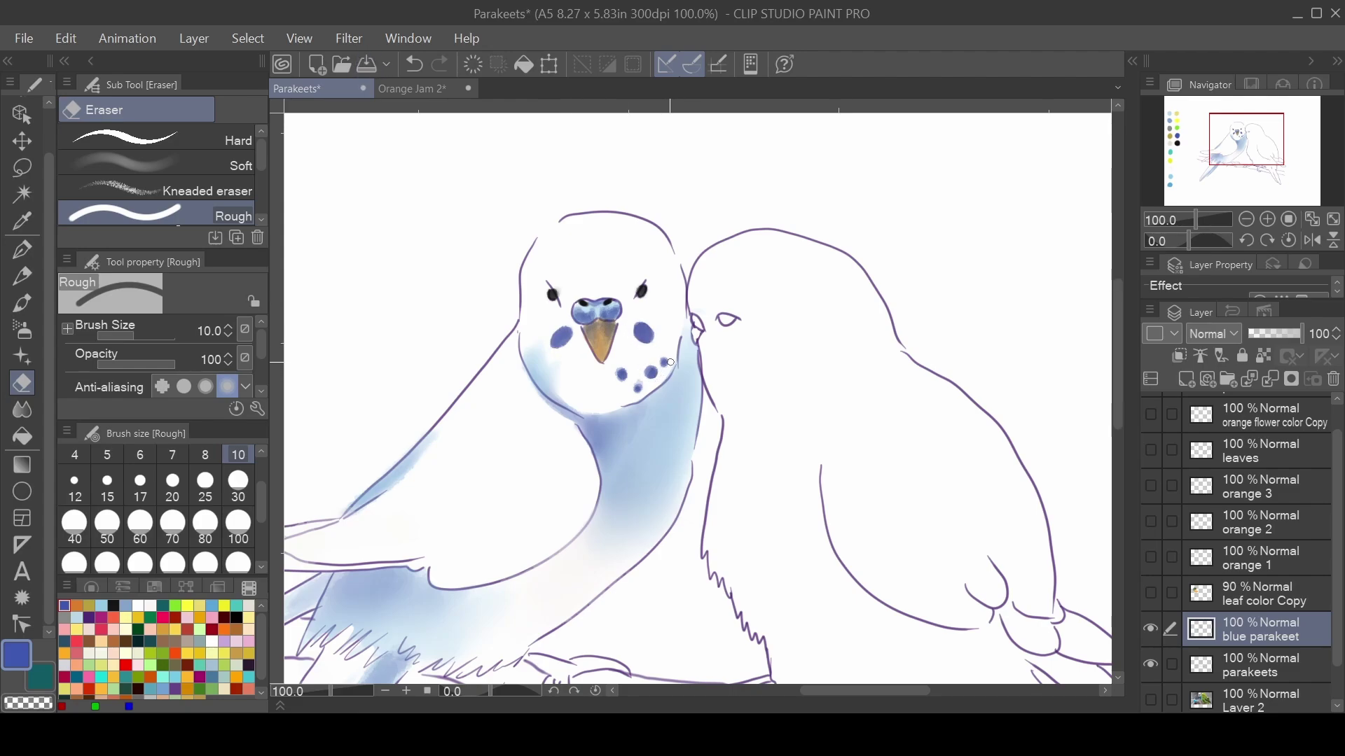
key("ctrl+s")
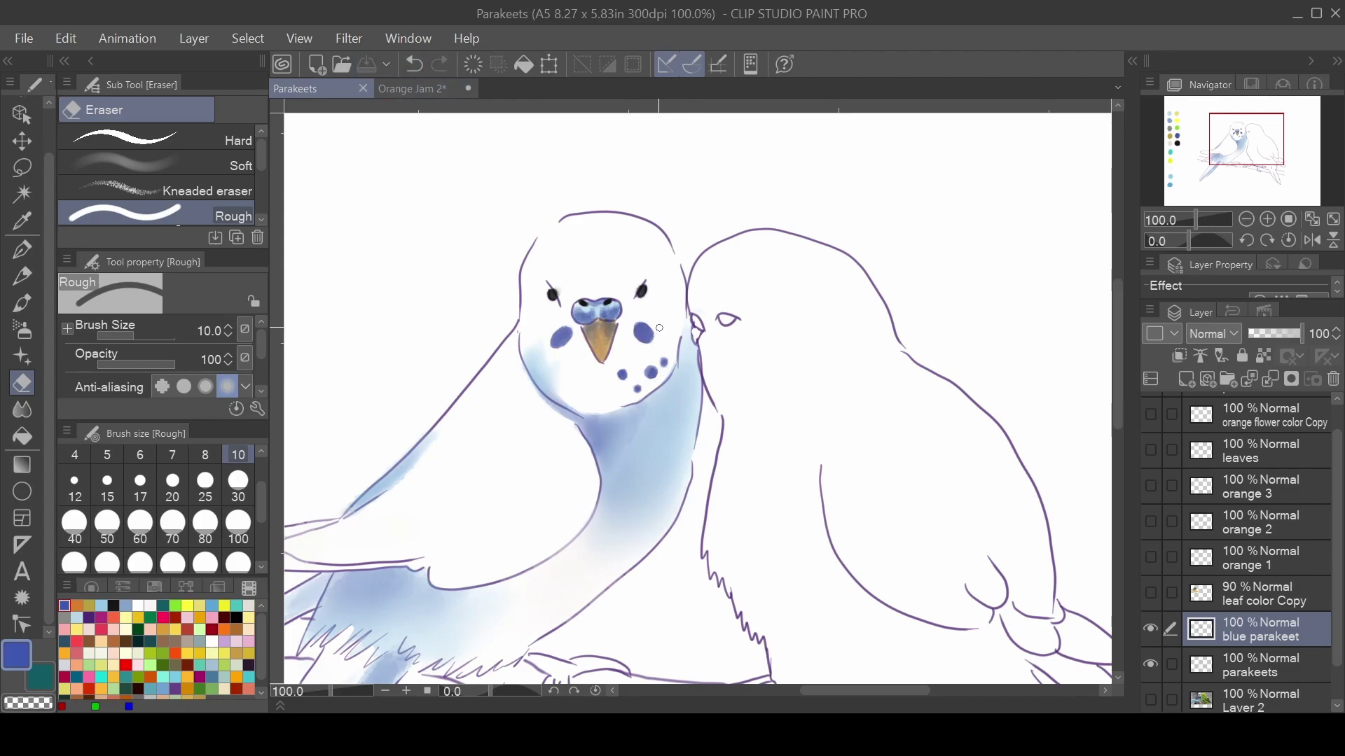
- Add streaky blue hatching on the parakeet's lower wing, neck and chest
left_click_drag(295, 588, 464, 420)
key("p")
key("p")
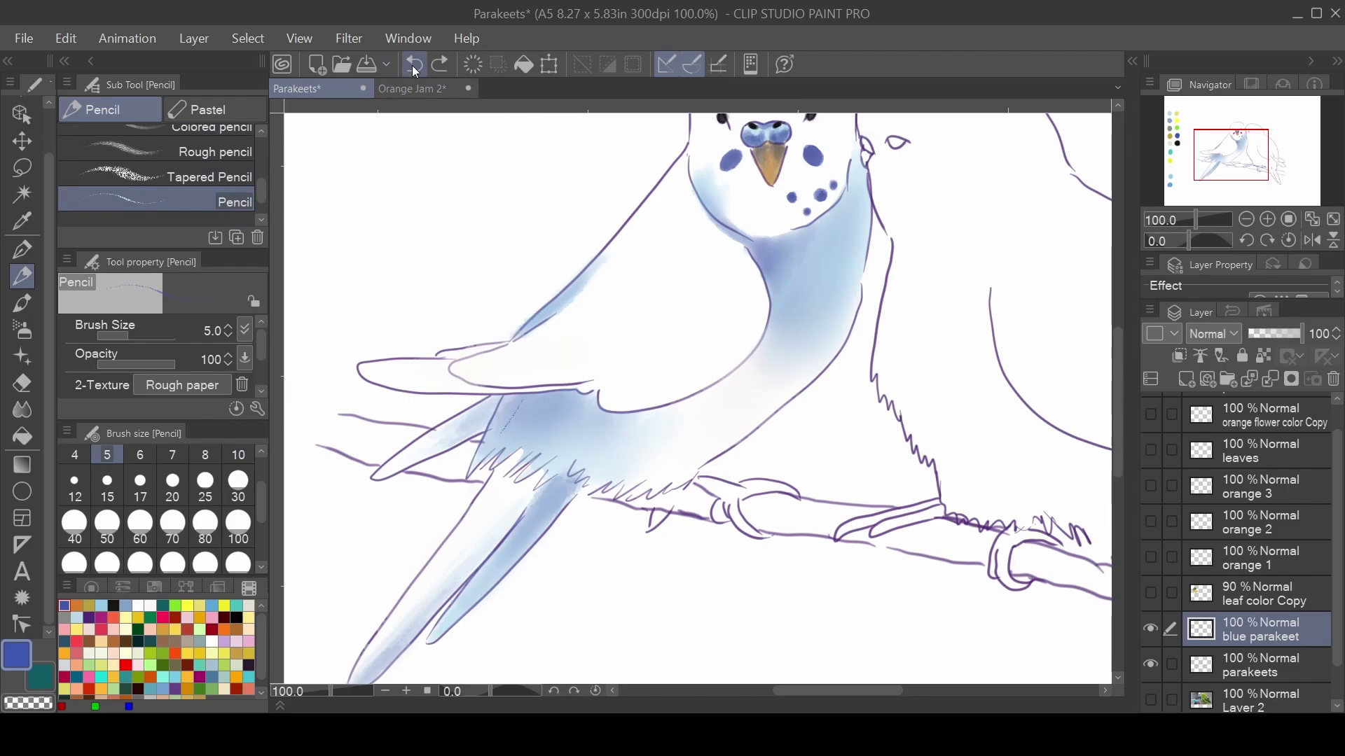
left_click_drag(463, 525, 545, 504)
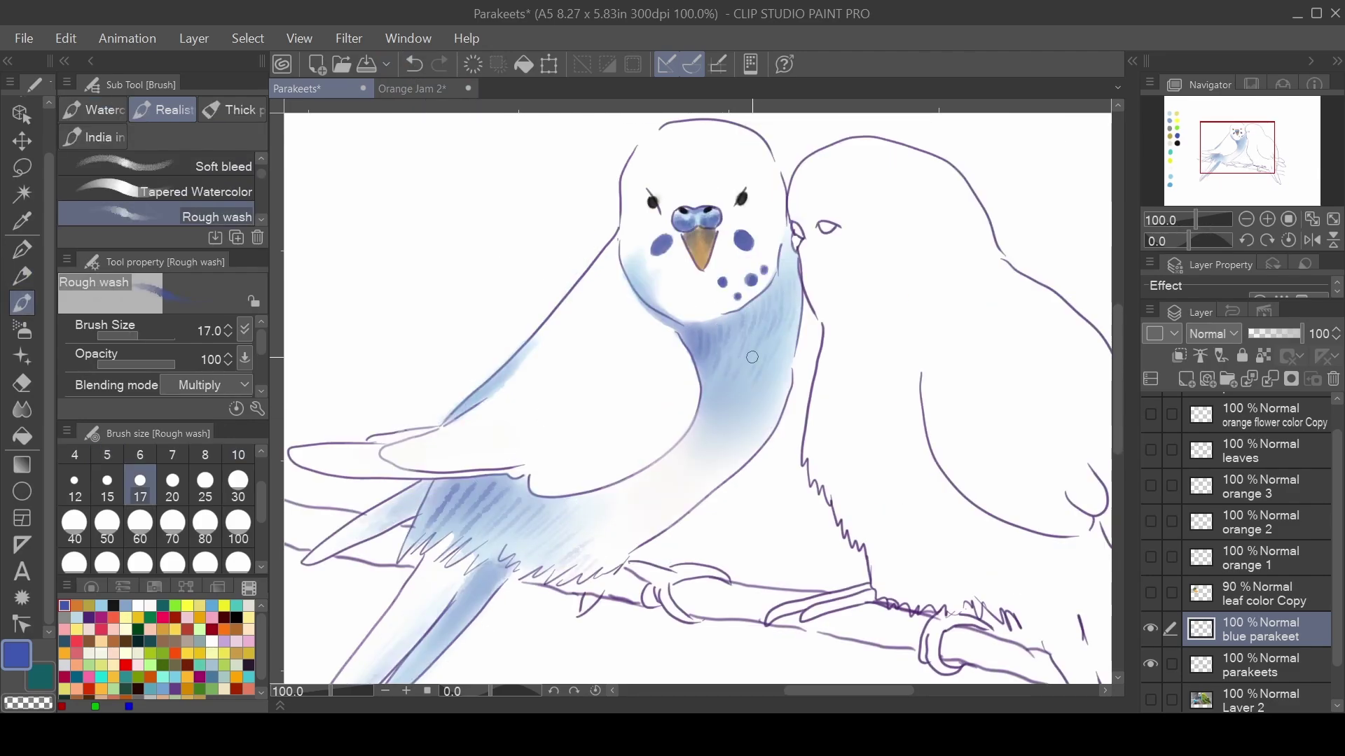
left_click_drag(718, 350, 777, 336)
left_click_drag(721, 414, 683, 438)
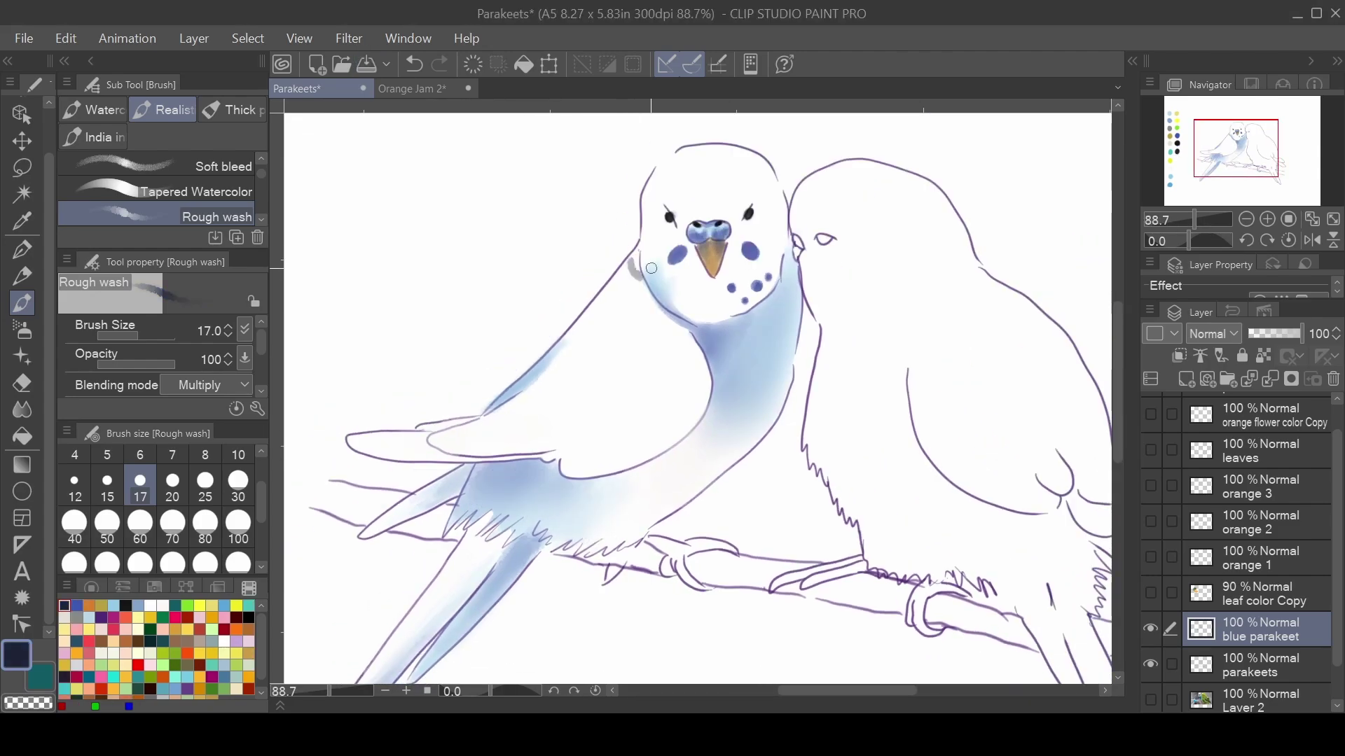
- Paint grey feather strokes down the left parakeet's nape and back
mouse_move(633, 257)
left_mouse_down()
mouse_move(648, 295)
mouse_move(613, 294)
mouse_move(630, 326)
mouse_move(662, 323)
mouse_move(615, 333)
left_mouse_up()
left_click_drag(626, 336, 693, 354)
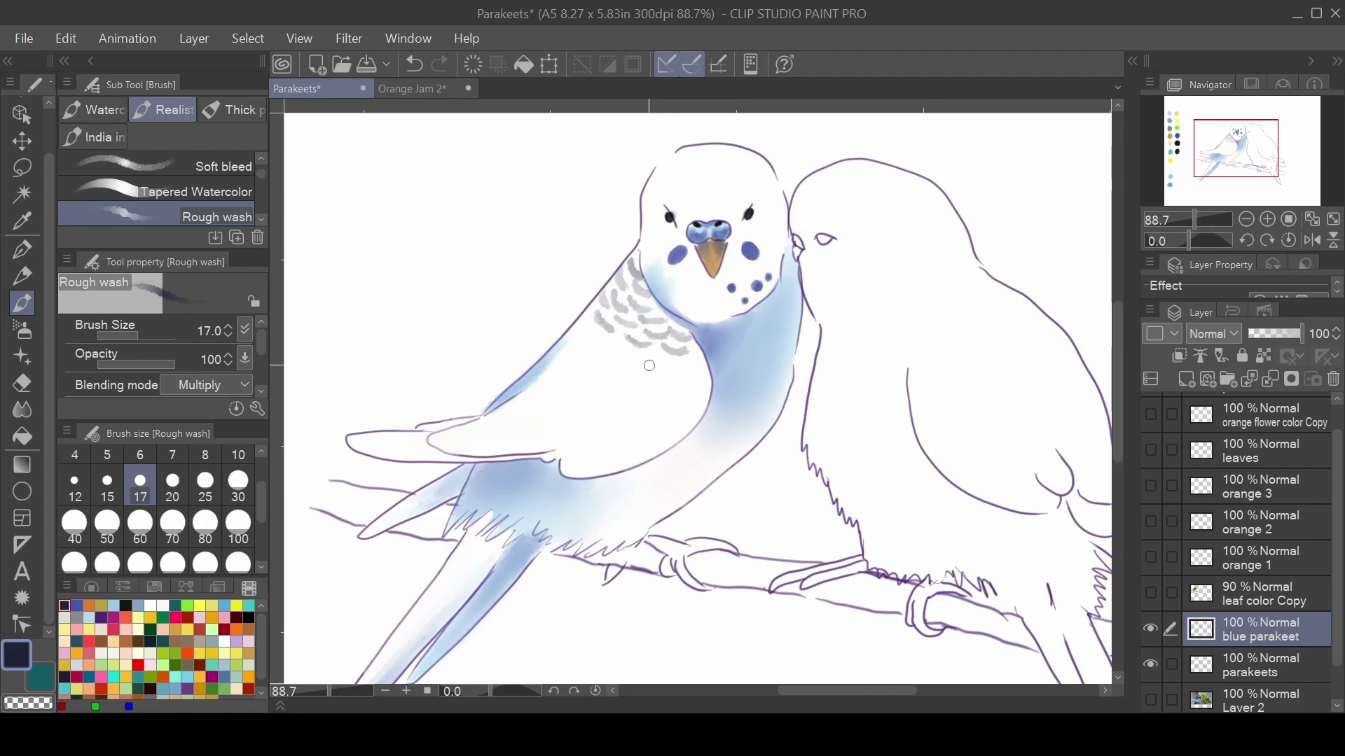
mouse_move(574, 314)
left_mouse_down()
mouse_move(597, 338)
mouse_move(570, 366)
left_mouse_up()
left_click_drag(601, 336, 631, 362)
mouse_move(581, 359)
left_mouse_down()
mouse_move(608, 381)
mouse_move(596, 396)
mouse_move(586, 387)
left_mouse_up()
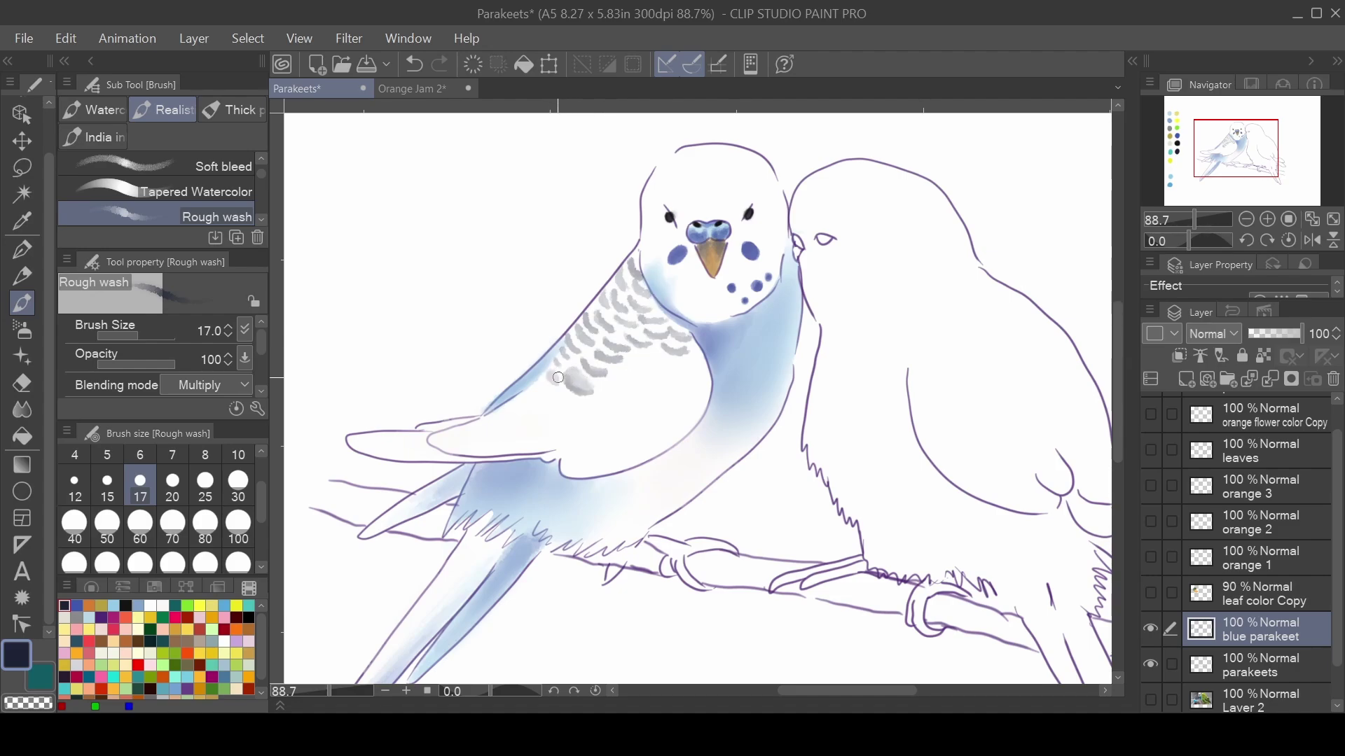
- Add grey scallops on the back, chest edge and wing, then set the brush to size 15
mouse_move(630, 405)
left_mouse_down()
mouse_move(608, 396)
mouse_move(653, 366)
mouse_move(702, 371)
left_mouse_up()
mouse_move(674, 386)
left_mouse_down()
mouse_move(704, 392)
mouse_move(690, 414)
left_mouse_up()
left_click_drag(680, 397, 708, 404)
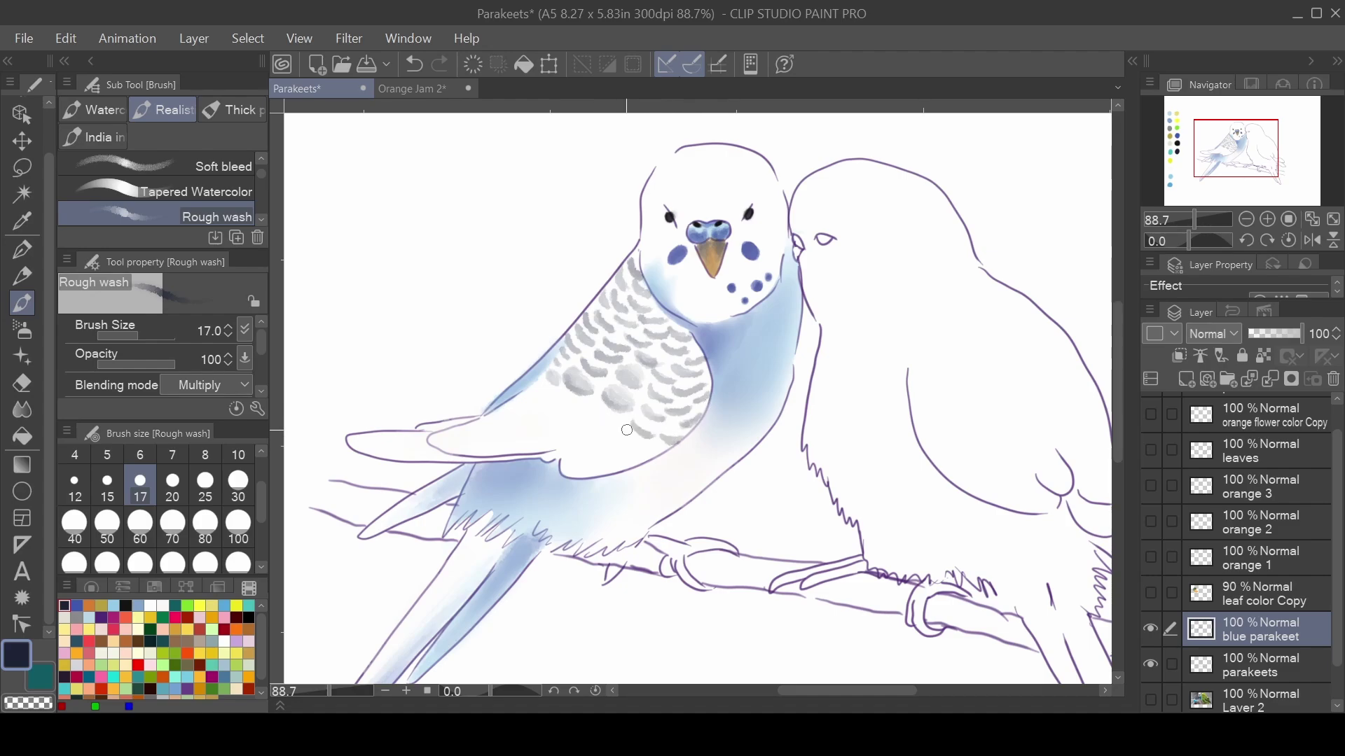
mouse_move(529, 391)
left_mouse_down()
mouse_move(544, 412)
mouse_move(578, 412)
left_mouse_up()
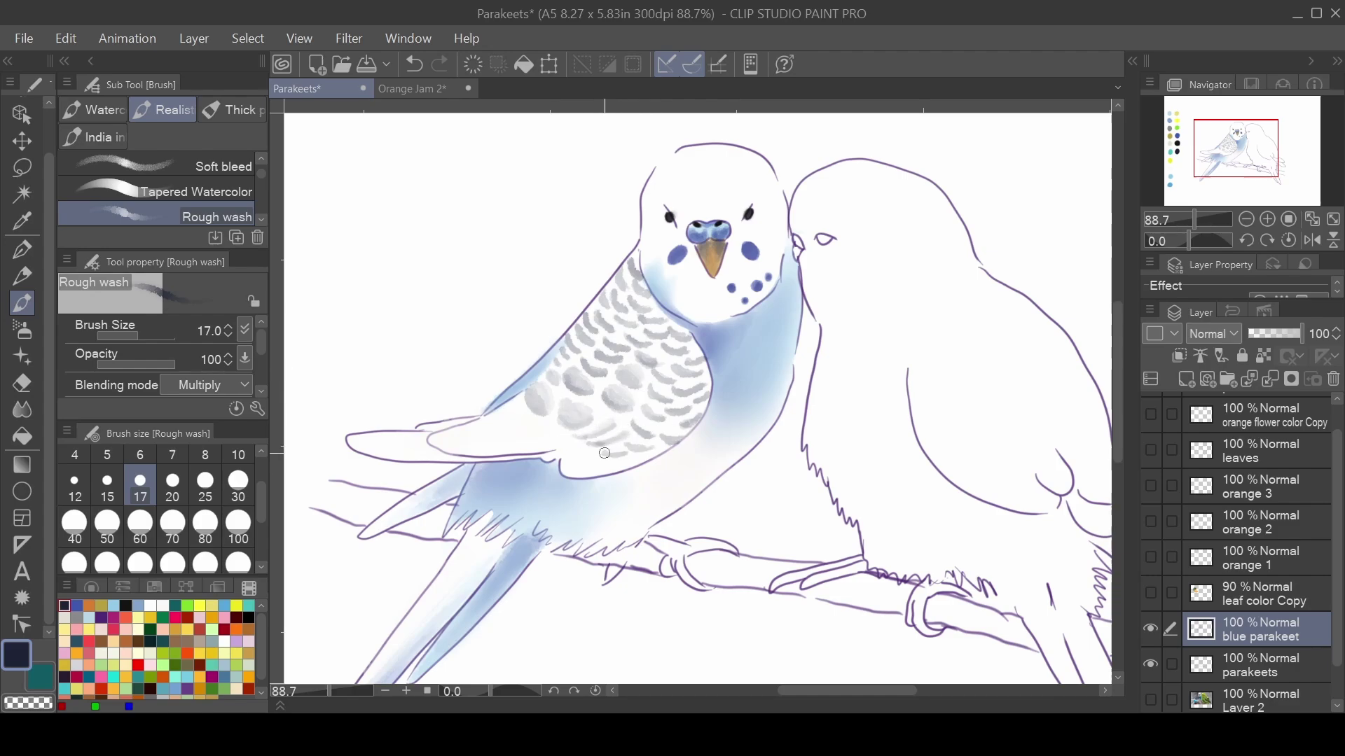
key("e")
key("b")
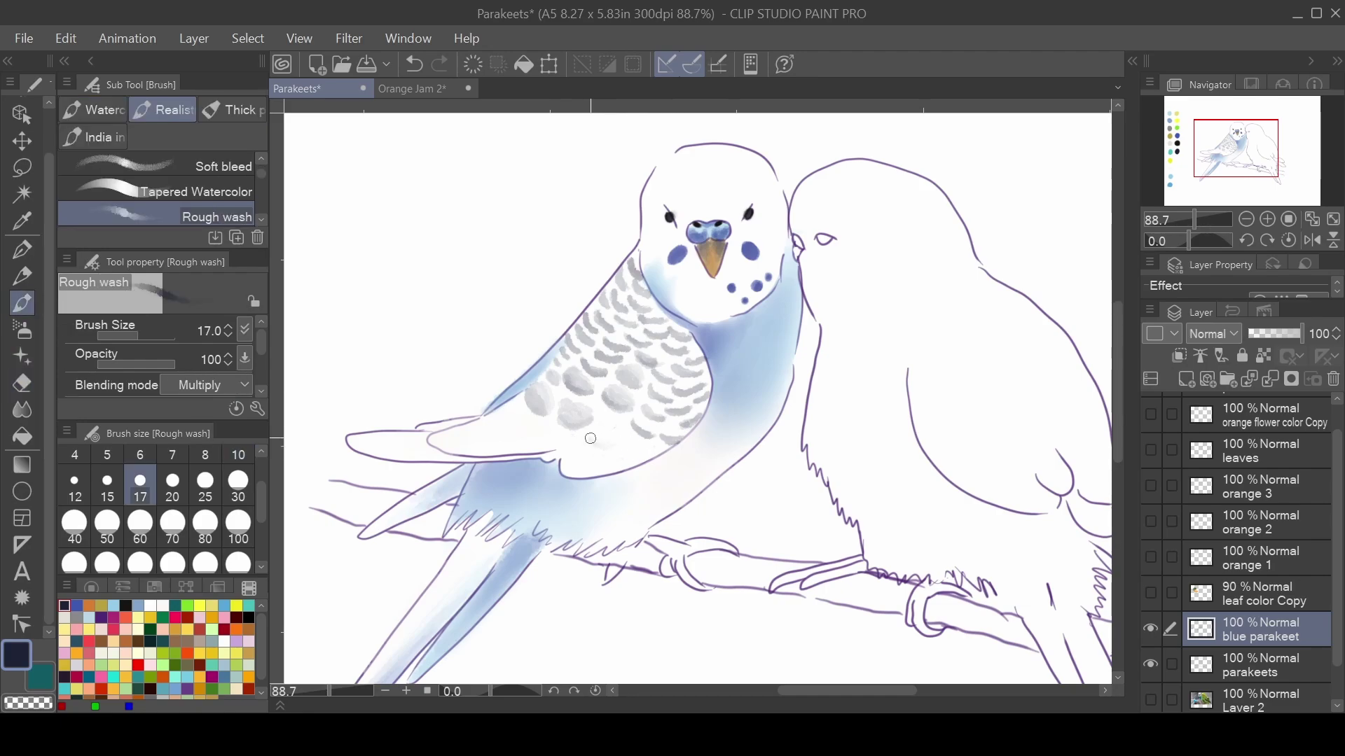
key("e")
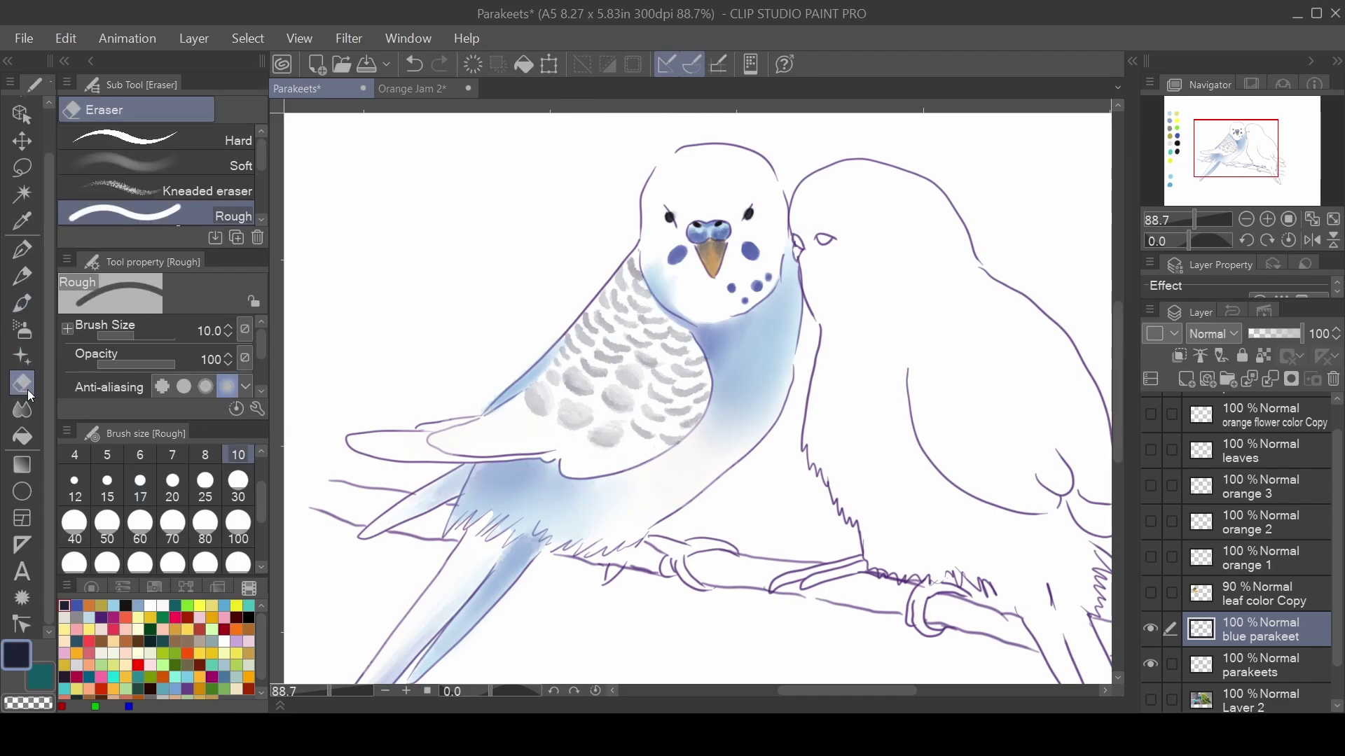
key("b")
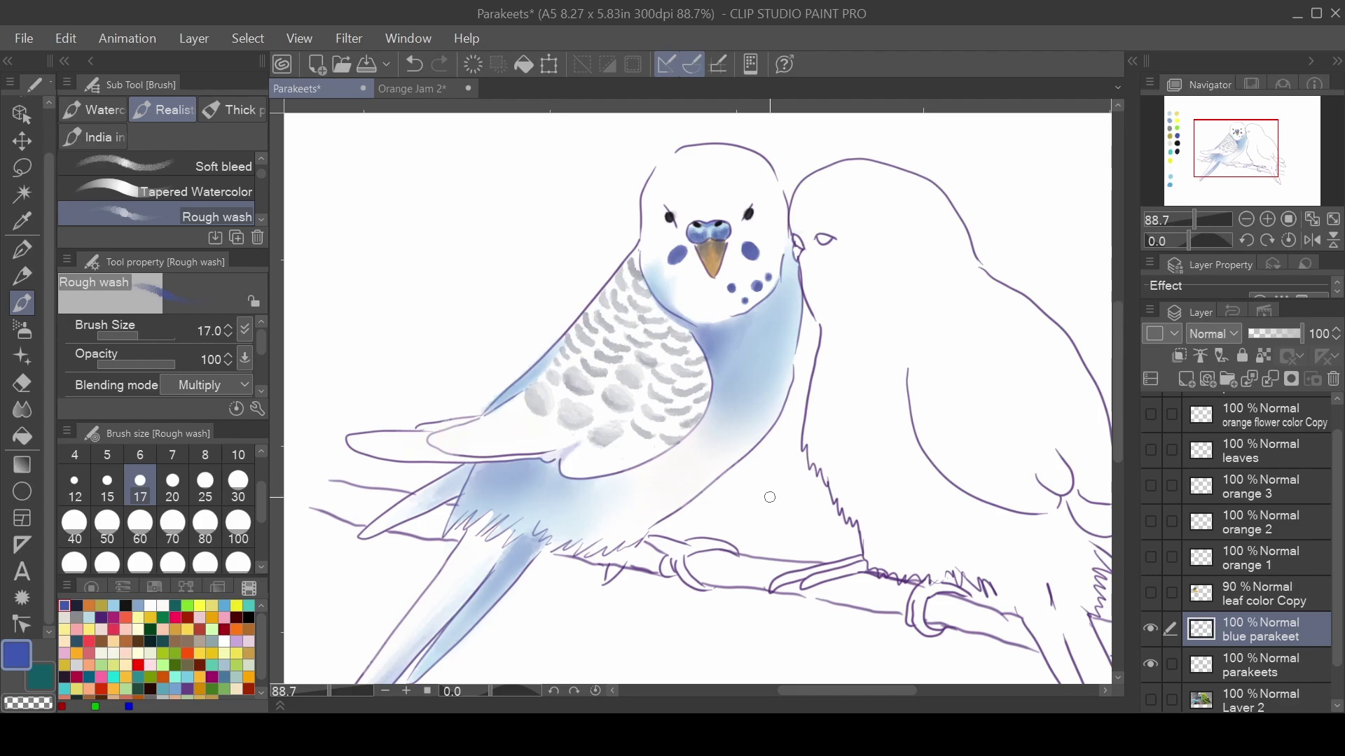
key("bracketright")
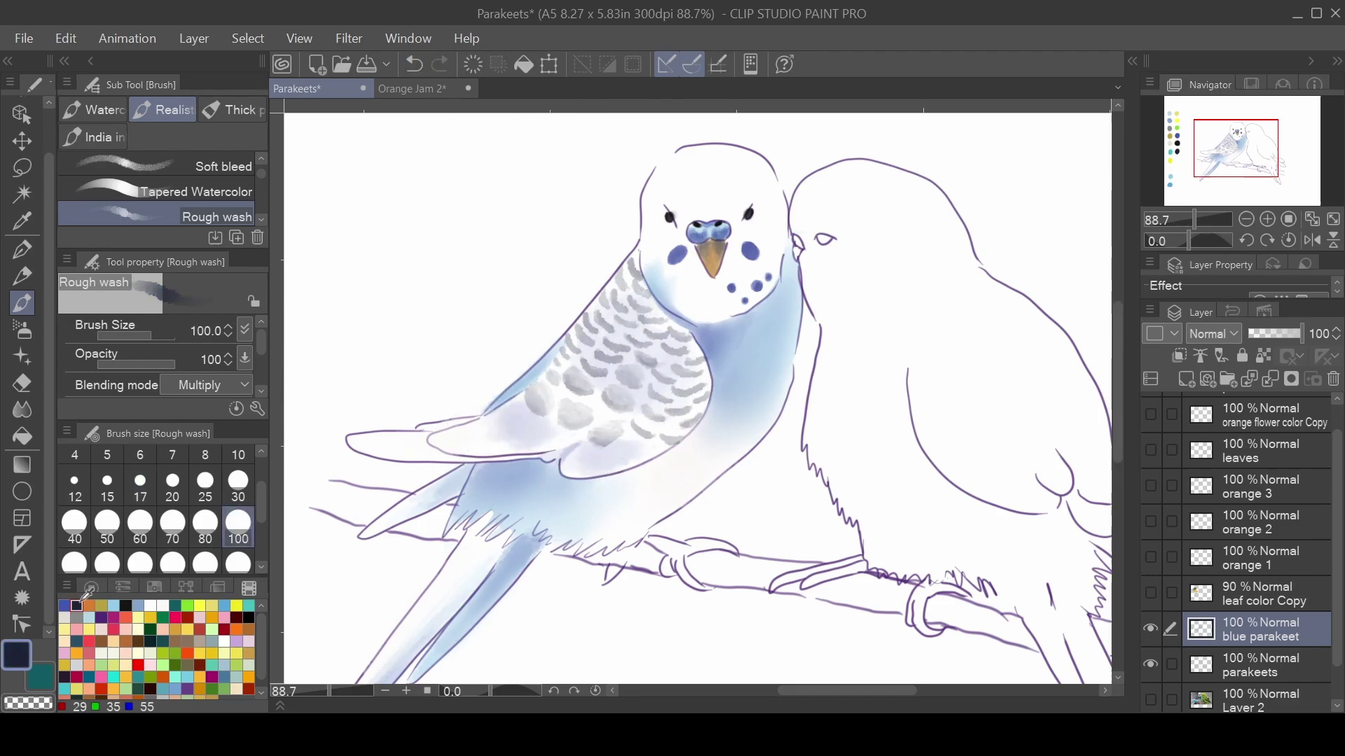
key("bracketleft")
key("bracketleft")
key("bracketleft")
- Paint dark navy scallops over the upper and lower back, then size-20 dabs on the grey feathers
mouse_move(602, 292)
left_mouse_down()
mouse_move(622, 309)
mouse_move(620, 276)
mouse_move(637, 305)
mouse_move(569, 337)
left_mouse_up()
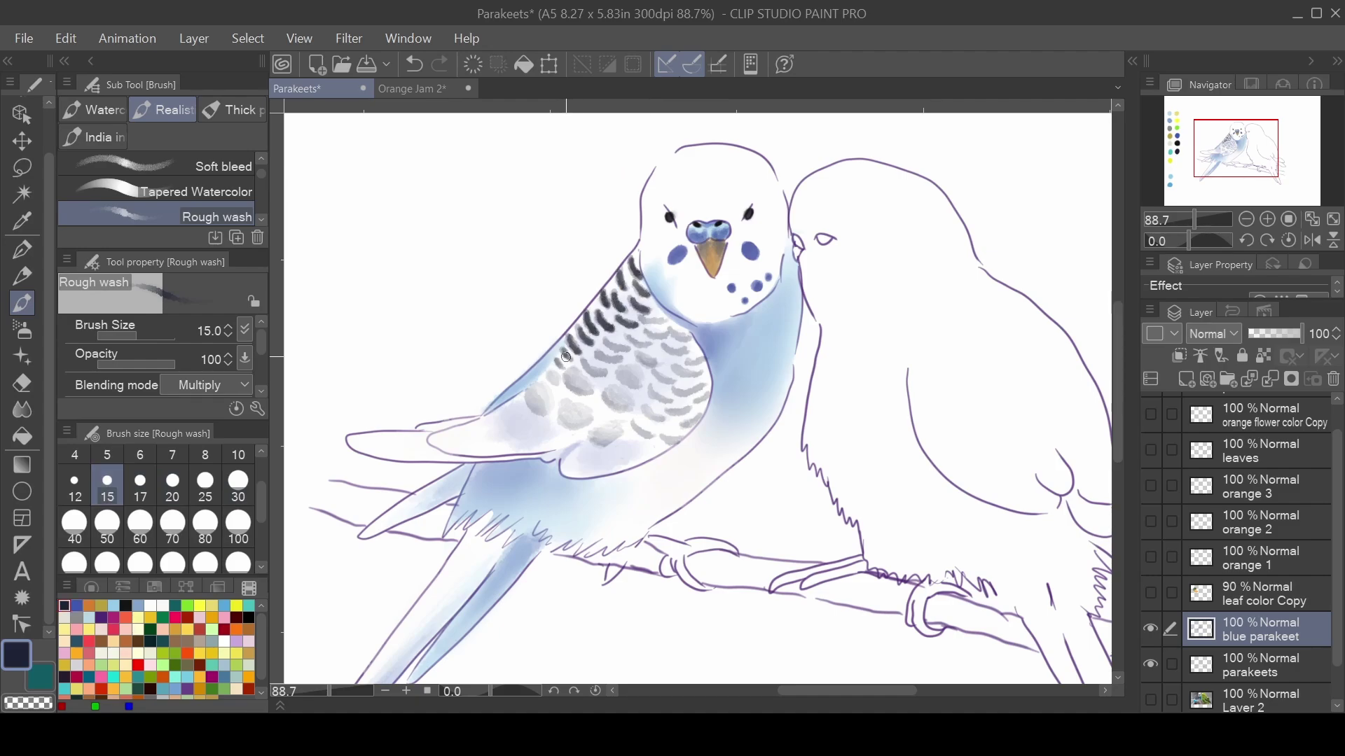
mouse_move(664, 335)
left_mouse_down()
mouse_move(592, 371)
mouse_move(666, 350)
mouse_move(669, 378)
mouse_move(643, 358)
left_mouse_up()
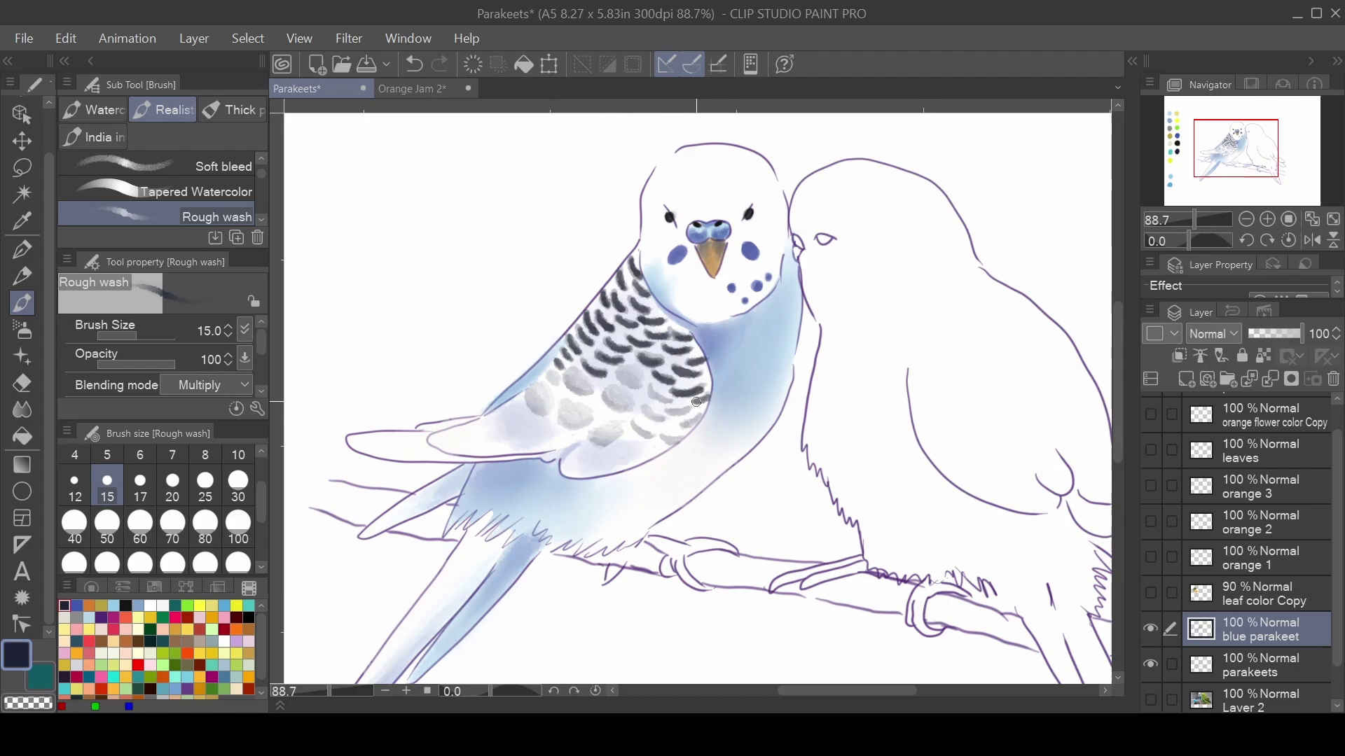
mouse_move(704, 417)
left_mouse_down()
mouse_move(680, 429)
mouse_move(643, 417)
mouse_move(664, 443)
mouse_move(631, 436)
left_mouse_up()
left_click_drag(673, 388, 605, 409)
key("bracketright")
mouse_move(646, 364)
left_mouse_down()
mouse_move(595, 440)
mouse_move(613, 431)
mouse_move(560, 419)
mouse_move(588, 378)
mouse_move(533, 412)
left_mouse_up()
- Wash light blue at size 30 over the tail and wing edge, undo a stray stroke, and save
left_click(138, 605)
left_click(239, 483)
mouse_move(410, 448)
left_mouse_down()
mouse_move(466, 442)
mouse_move(487, 408)
left_mouse_up()
key("e")
key("ctrl+0")
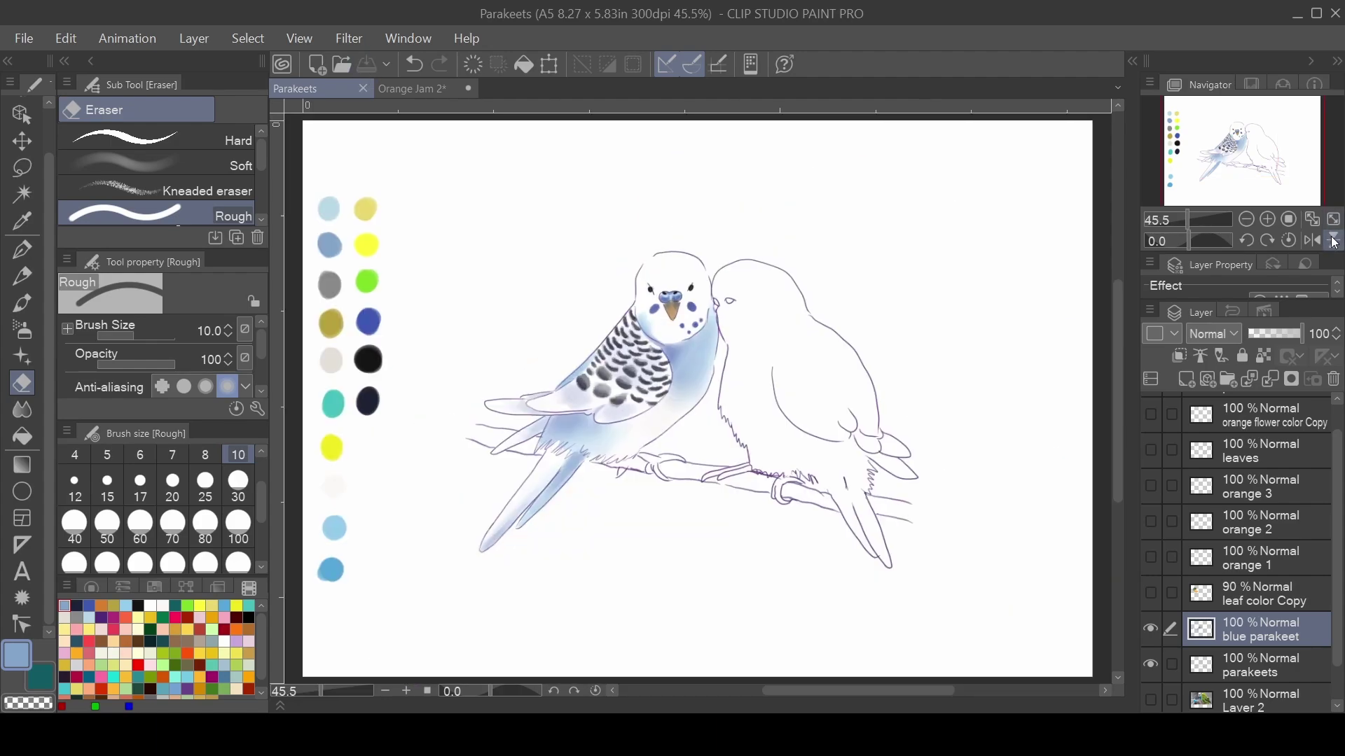
left_click(1151, 664)
left_click(1229, 219)
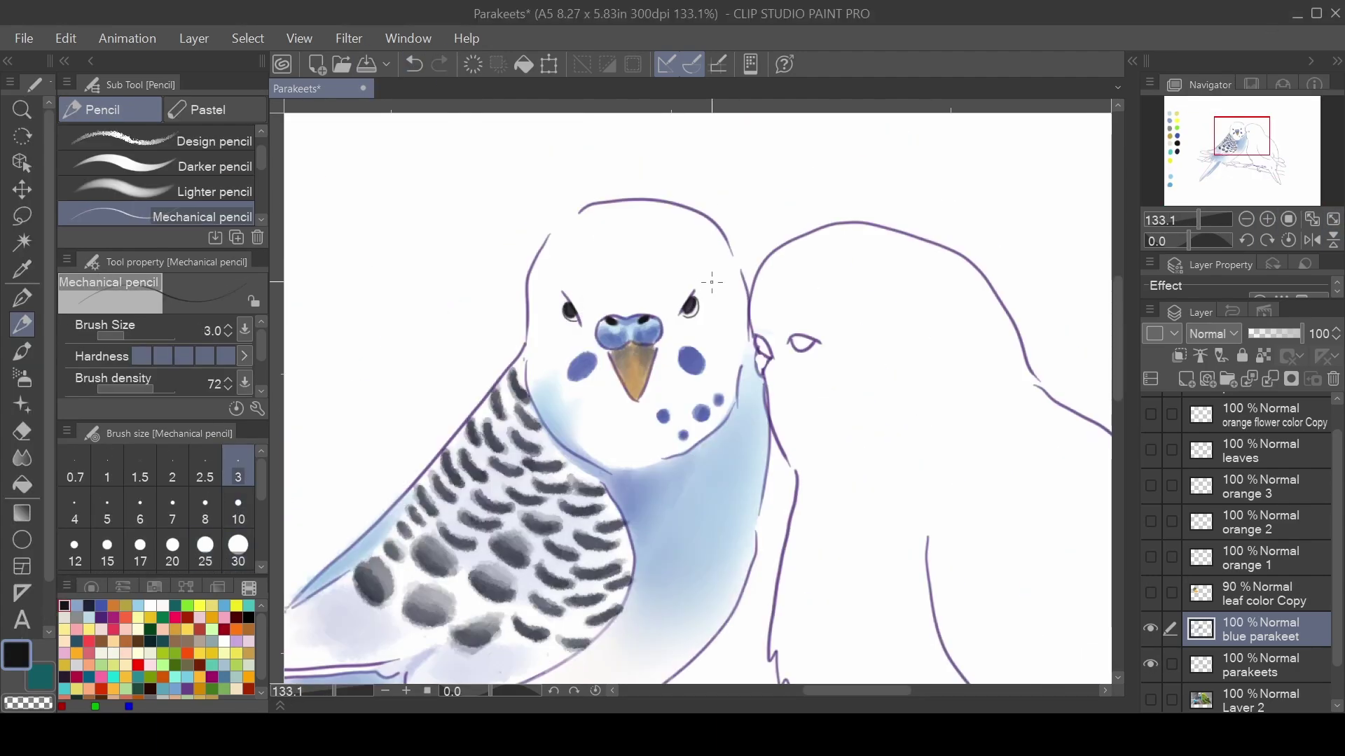
key("ctrl+z")
left_click(1151, 664)
key("ctrl+s")
- Draw fine dark navy pencil feather lines across the forehead, above the eye and on the cheeks
left_click(89, 605)
left_click_drag(561, 292, 570, 305)
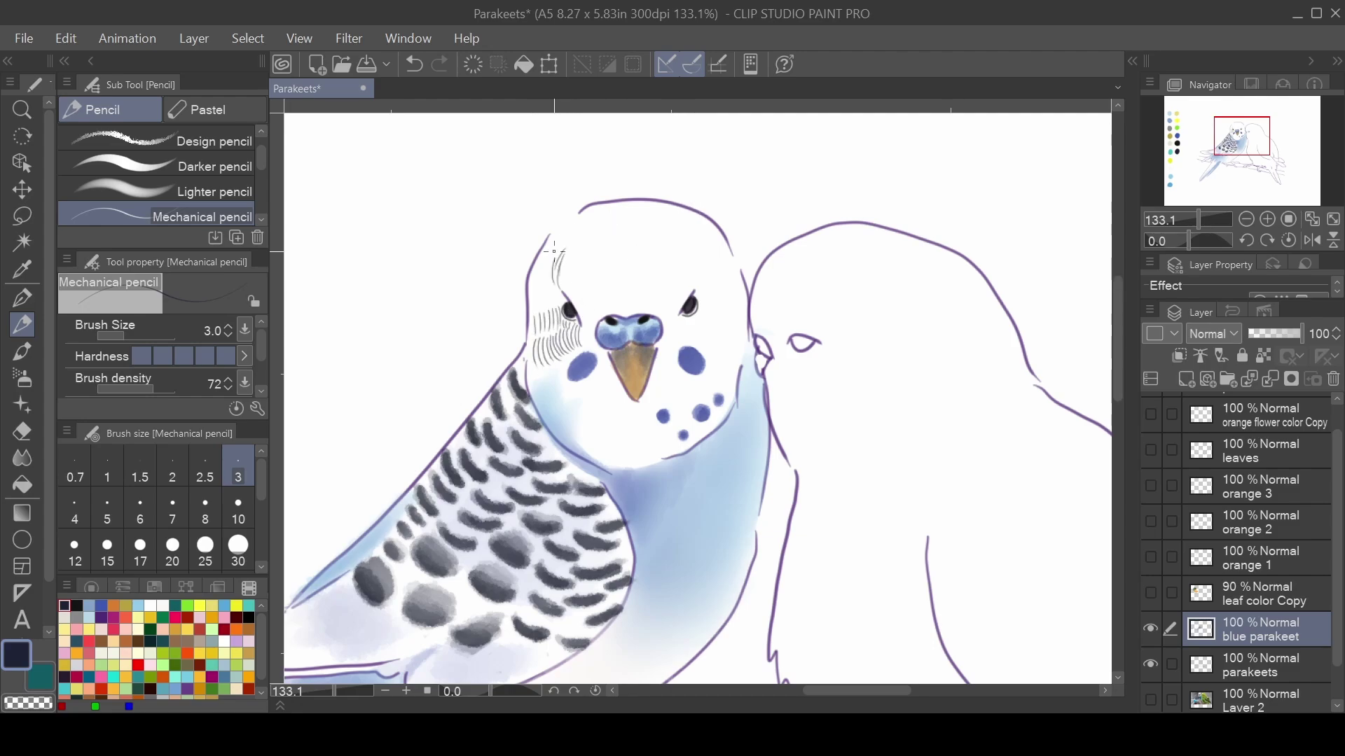
left_click_drag(556, 249, 542, 293)
mouse_move(543, 264)
left_mouse_down()
mouse_move(530, 299)
mouse_move(551, 314)
left_mouse_up()
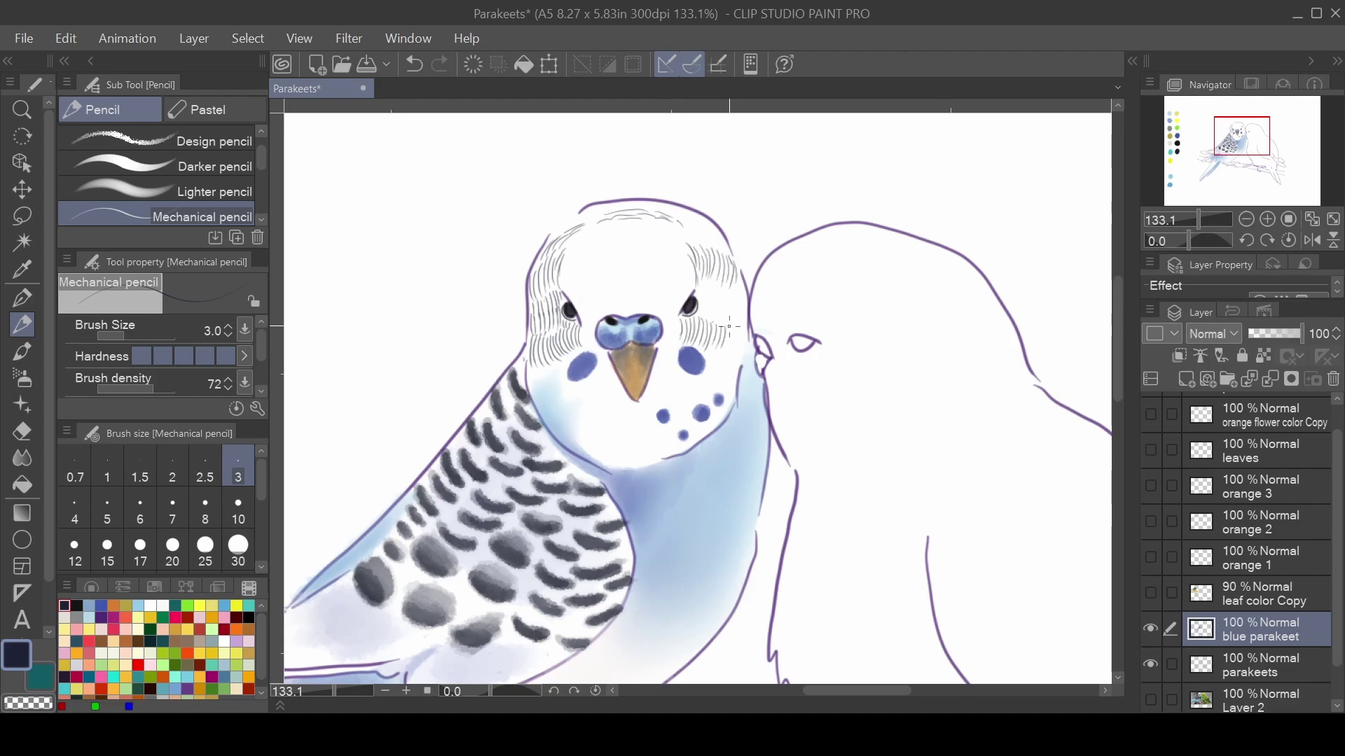
left_click_drag(729, 326, 734, 334)
left_click_drag(708, 289, 730, 321)
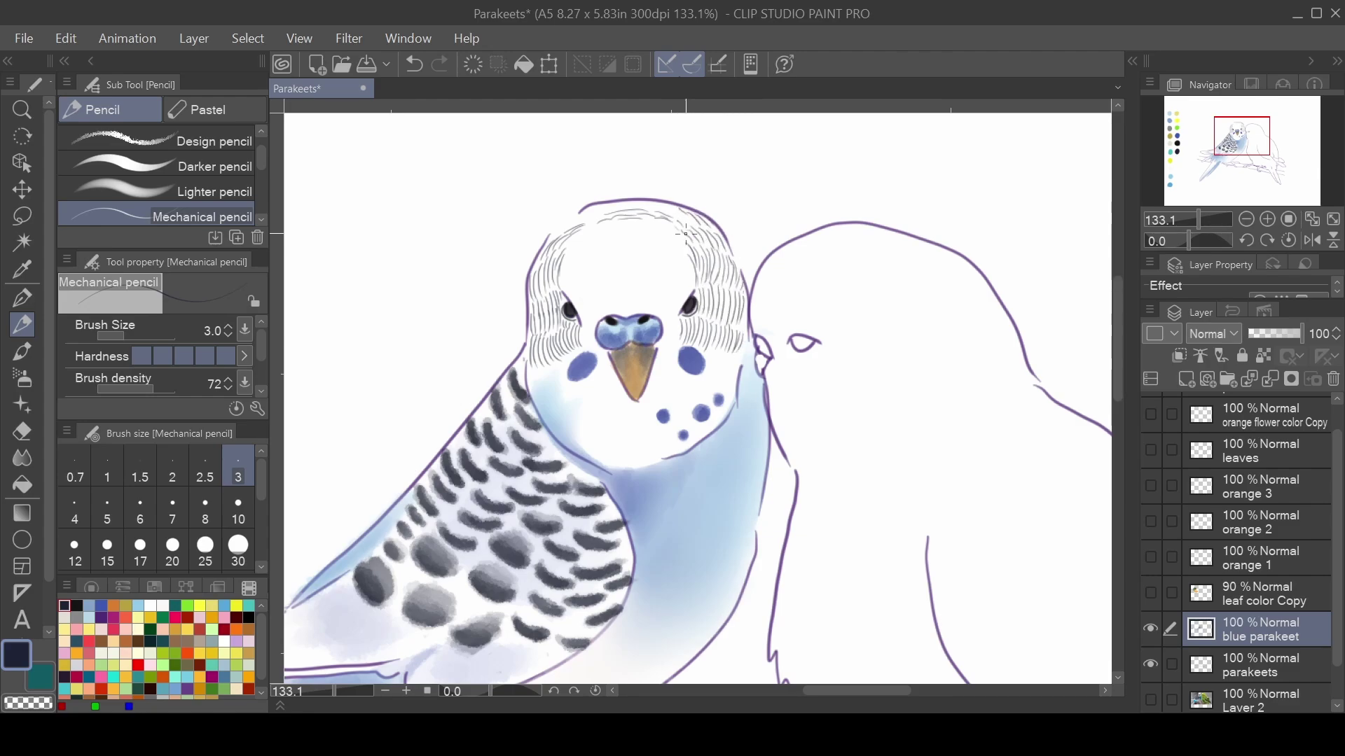
- Wash faint light blue over the forehead and throat, blur it, and undo the last stroke
key("b")
left_click(414, 74)
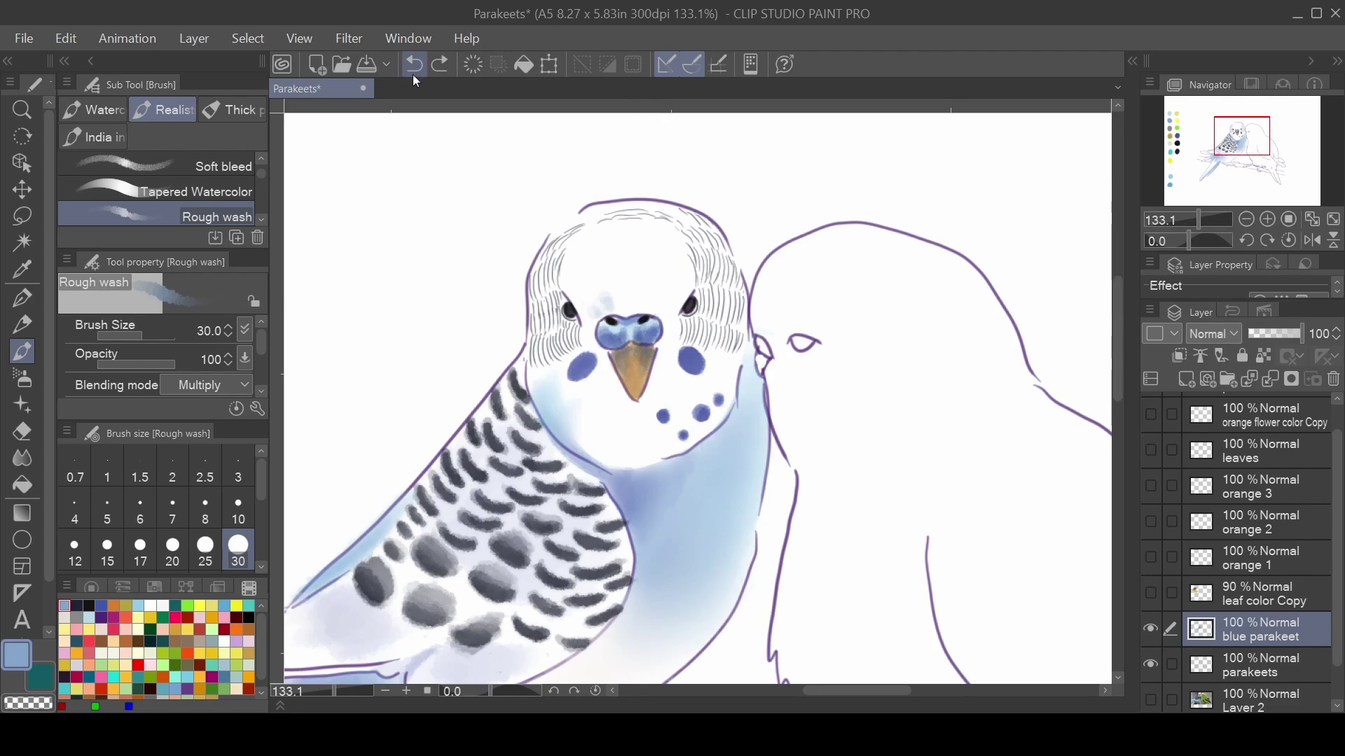
mouse_move(599, 312)
left_mouse_down()
mouse_move(599, 288)
mouse_move(659, 287)
mouse_move(597, 288)
mouse_move(634, 270)
left_mouse_up()
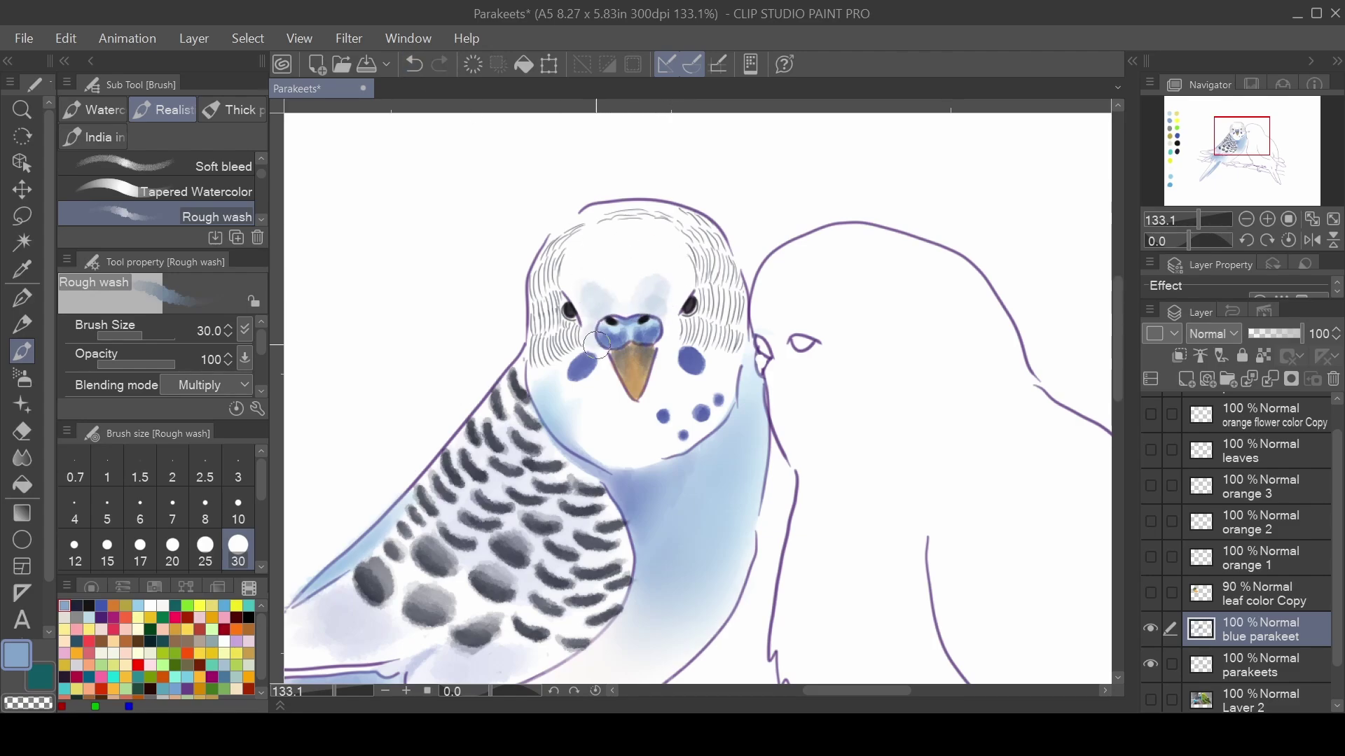
mouse_move(616, 452)
left_mouse_down()
mouse_move(655, 431)
mouse_move(643, 400)
left_mouse_up()
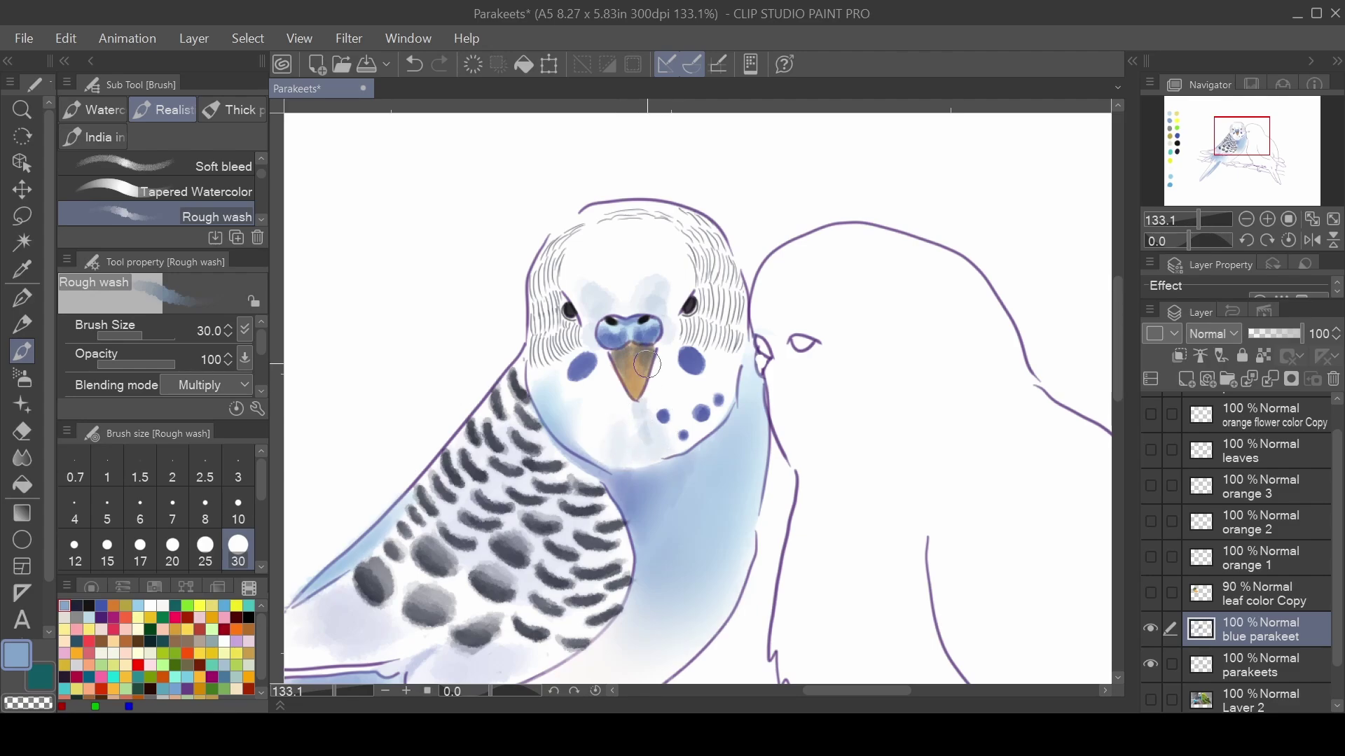
key("j")
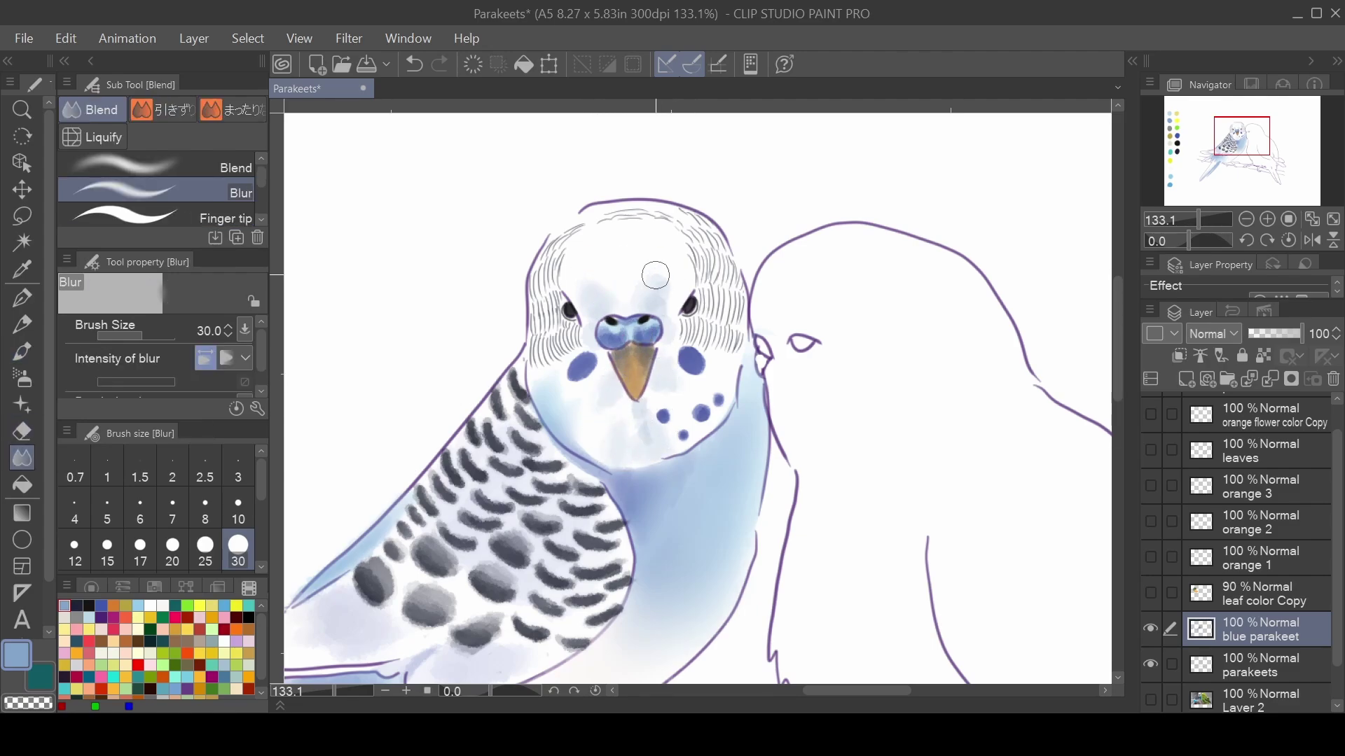
key("b")
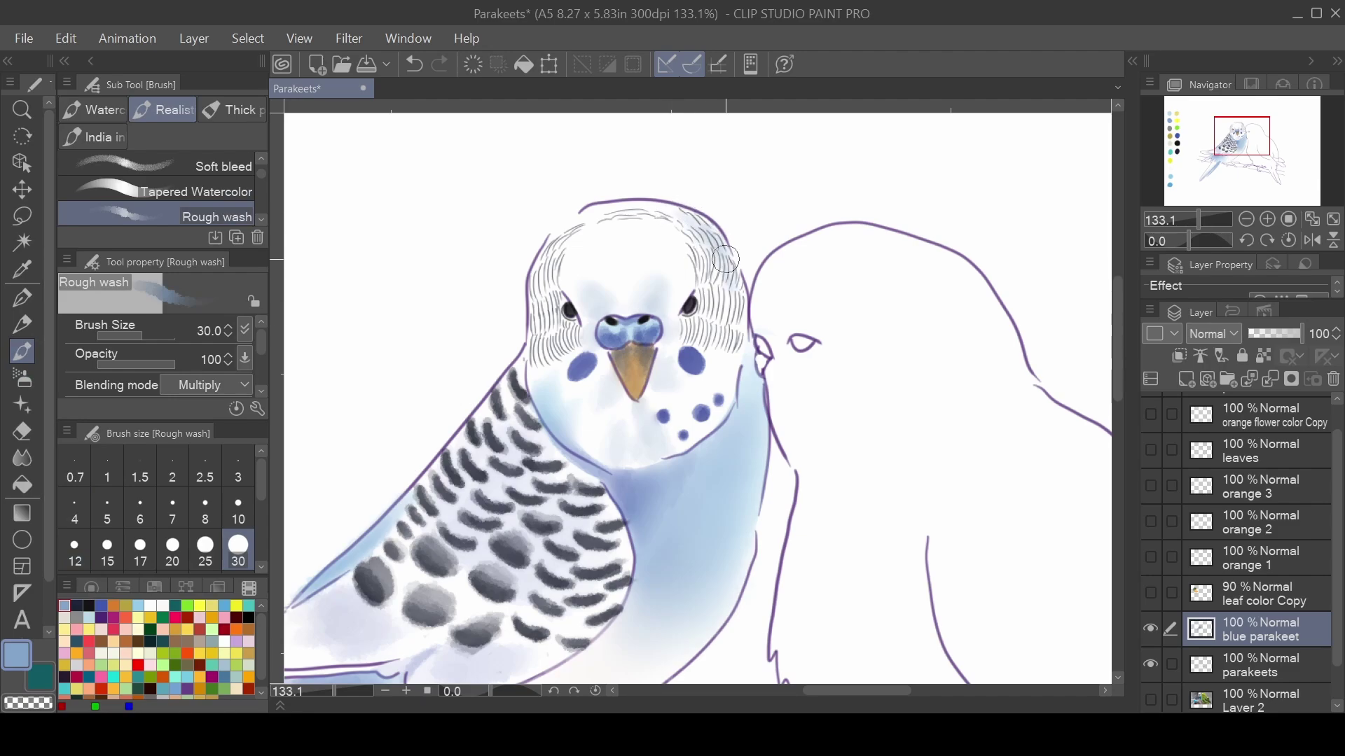
key("j")
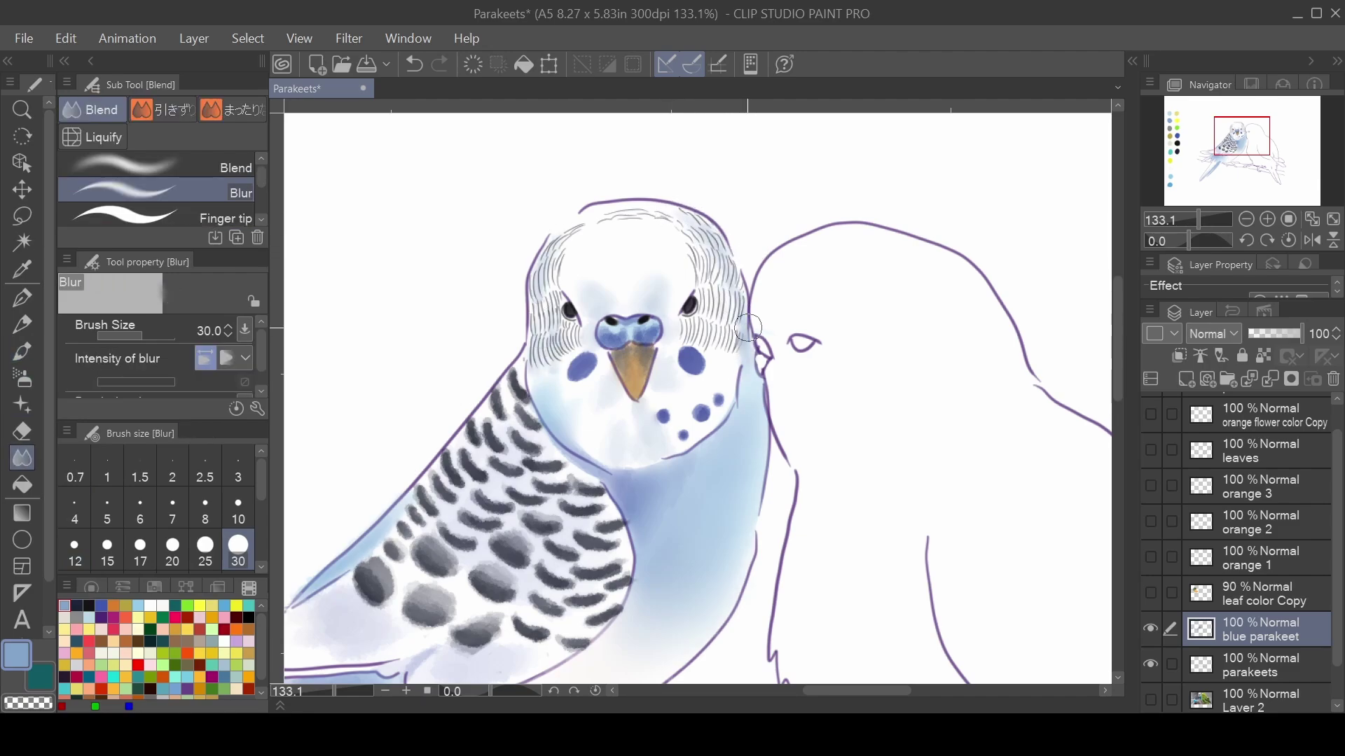
left_click(417, 64)
- Paint pink wash over the left parakeet's feet and toes, then try airbrush shading and eraser
key("p")
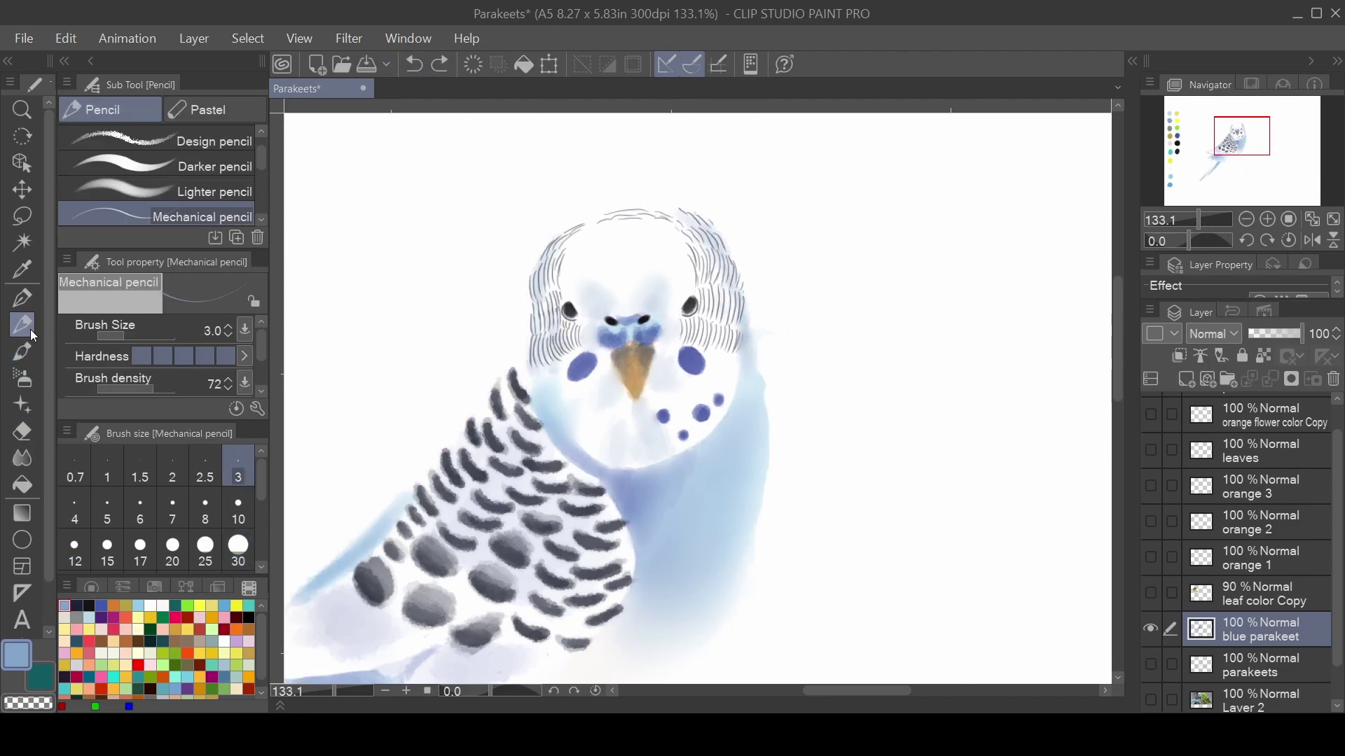
left_click(570, 295, "alt")
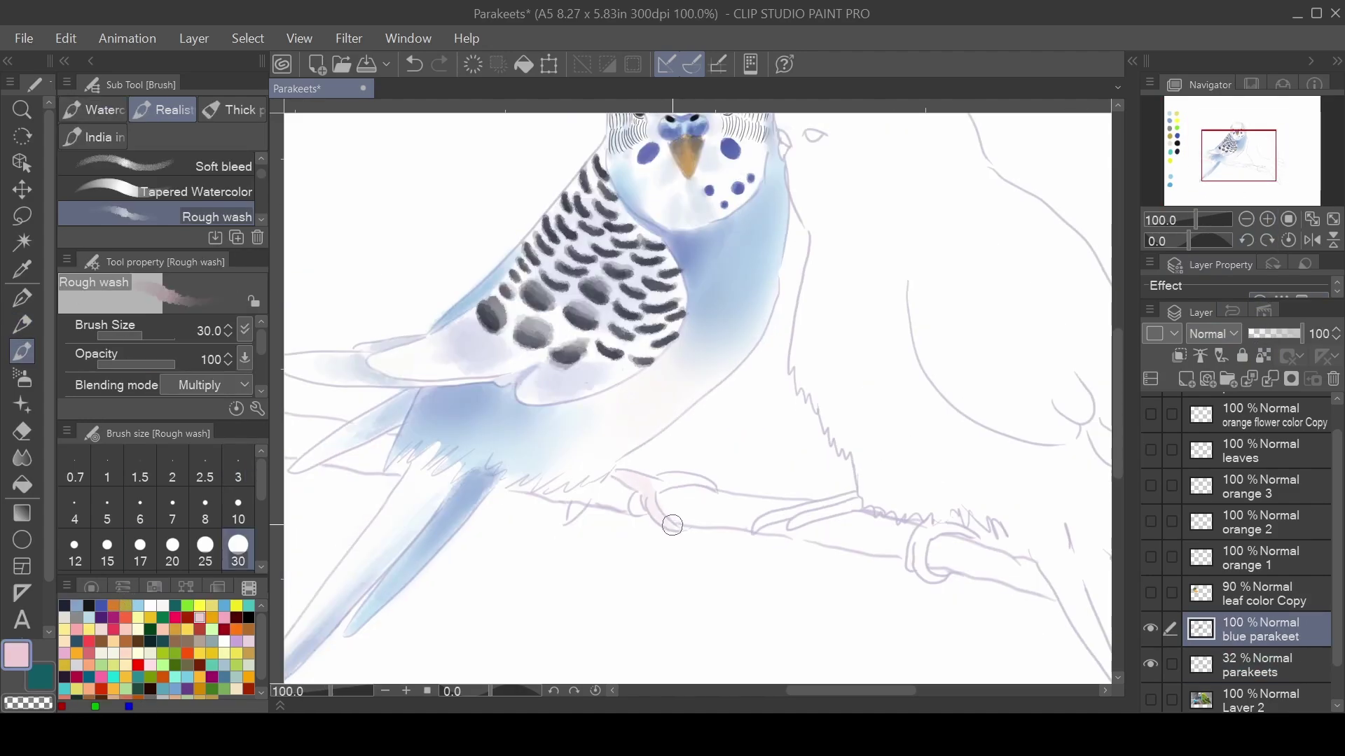
mouse_move(620, 476)
left_mouse_down()
mouse_move(665, 521)
mouse_move(711, 487)
mouse_move(672, 526)
left_mouse_up()
left_click_drag(581, 504, 569, 522)
key("b")
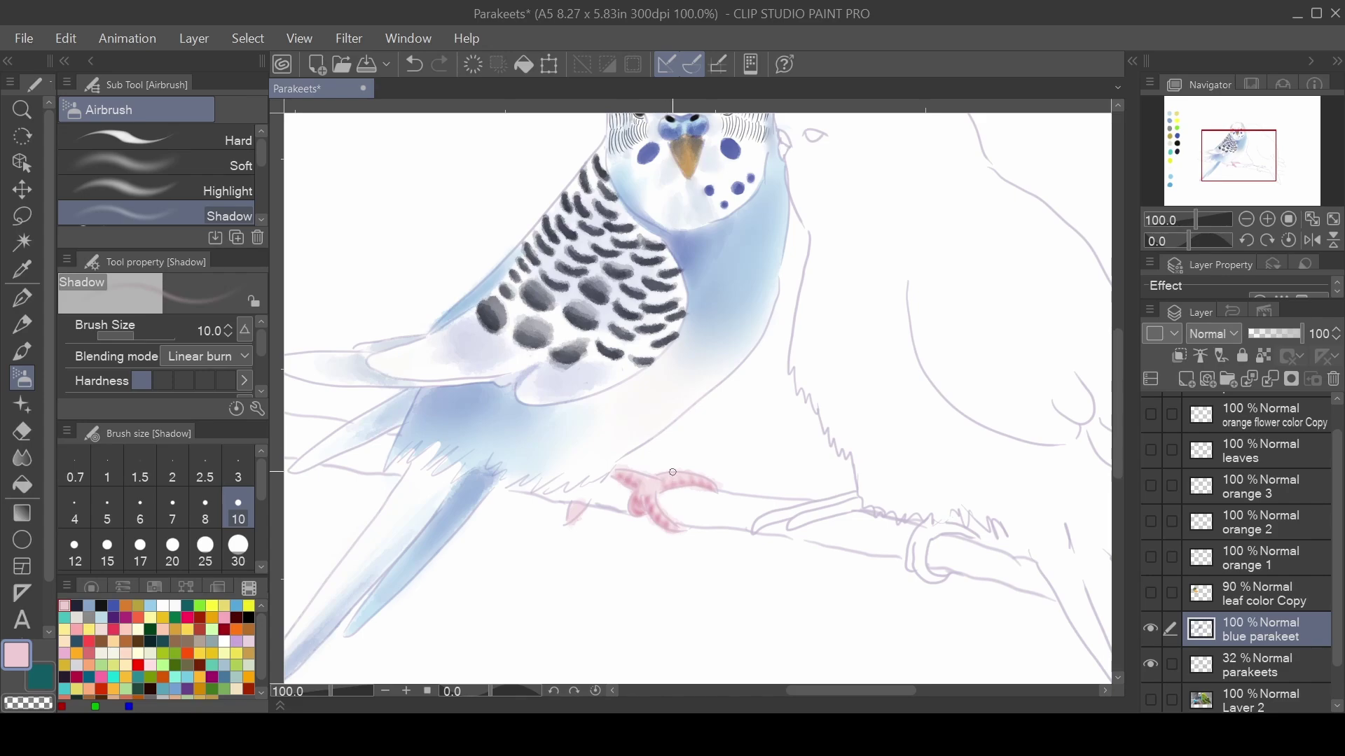
key("e")
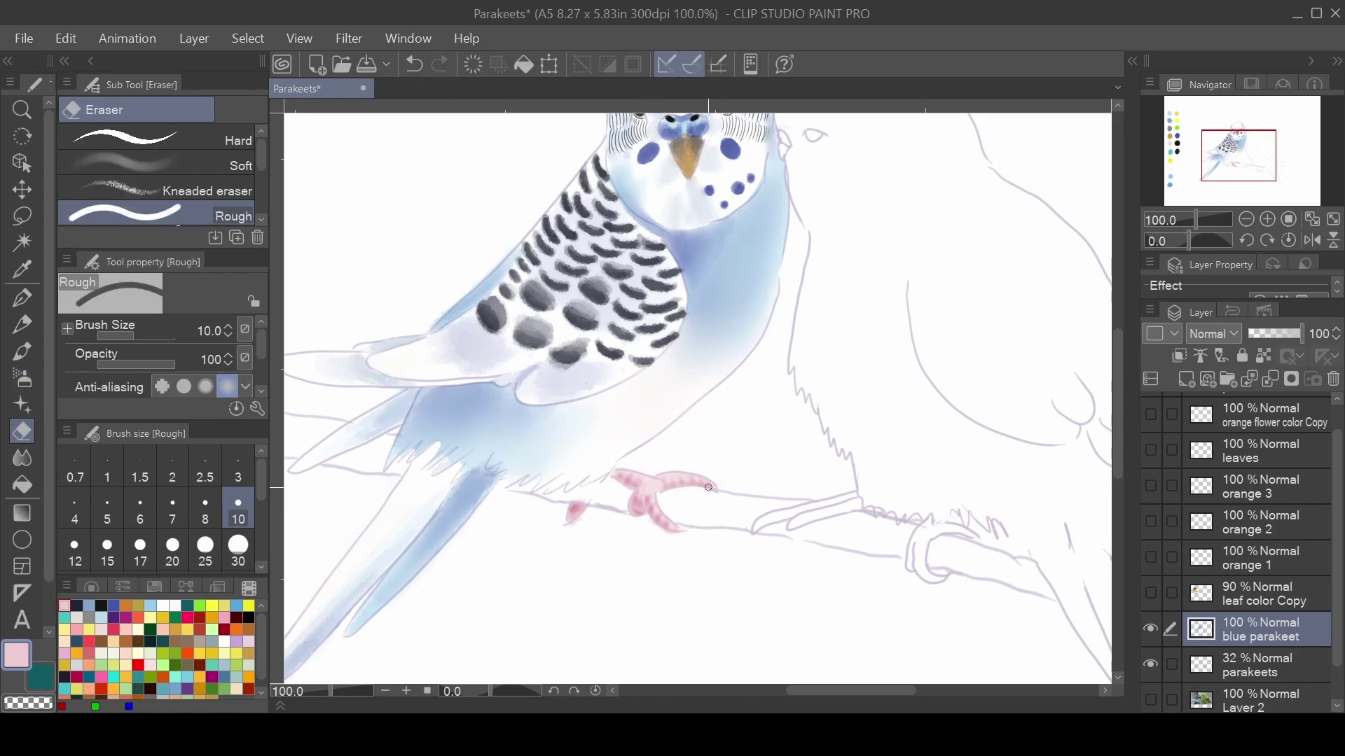
- Outline the blue parakeet's tail edge with a thicker light-blue textured pencil line
key("p")
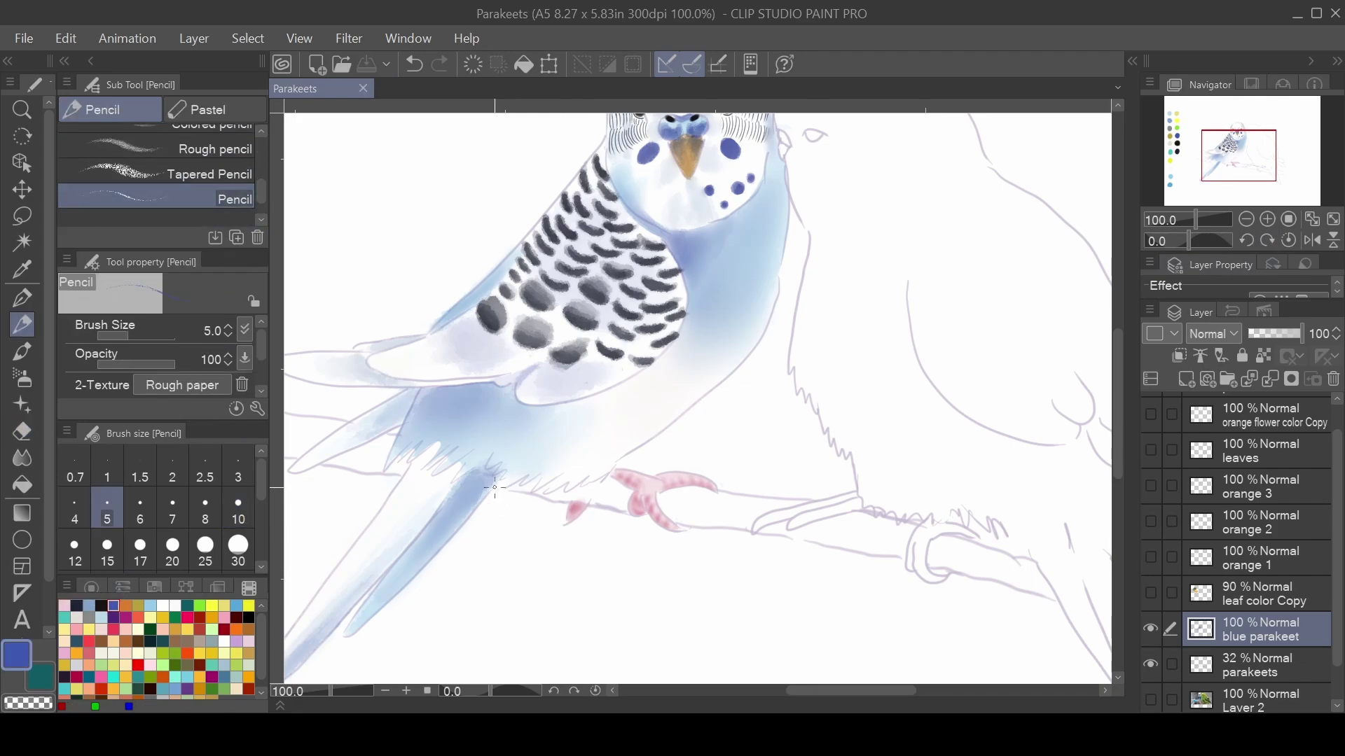
left_click_drag(495, 482, 345, 641)
key("ctrl+minus")
left_click_drag(592, 483, 450, 587)
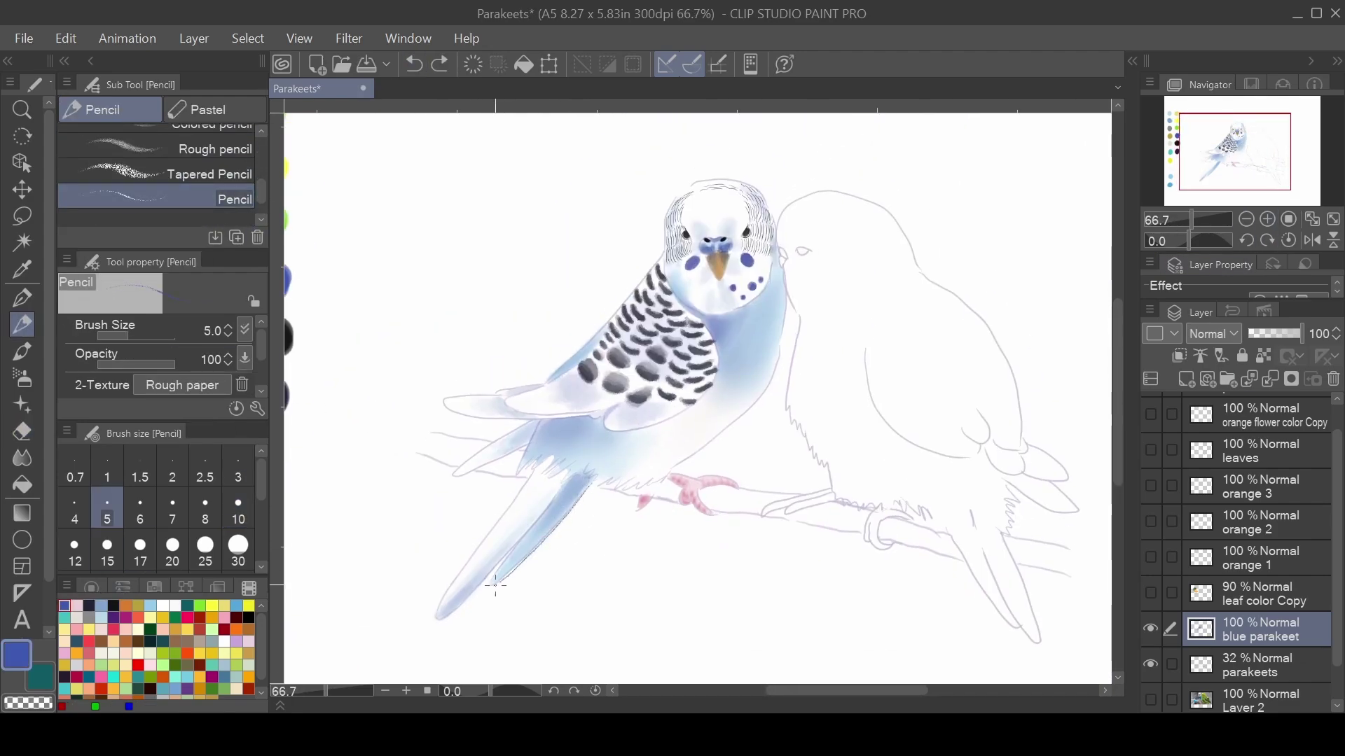
key("ctrl+z")
left_click(238, 511)
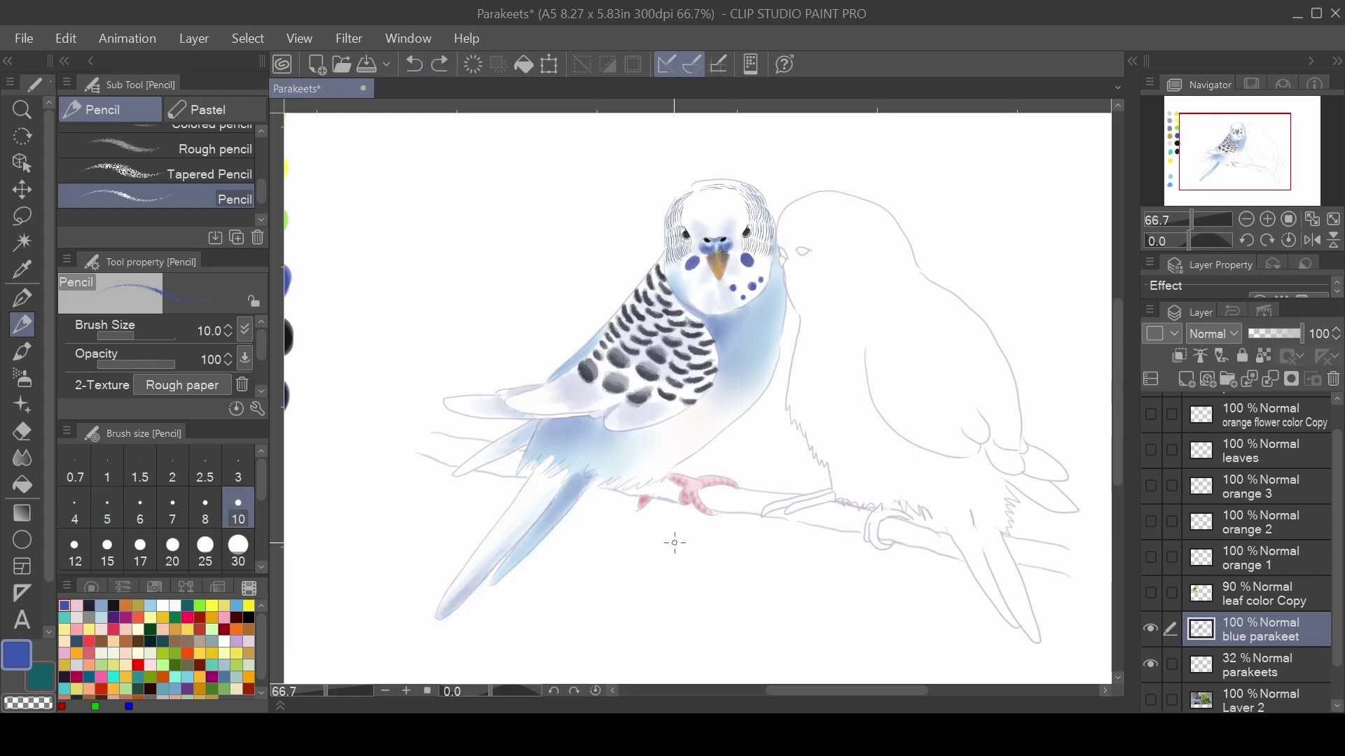
left_click(102, 605)
left_click_drag(543, 541, 438, 619)
- Trace blue pencil outlines along the belly, chest, back and wing bottom, checking against the sketch
mouse_move(490, 533)
left_mouse_down()
mouse_move(546, 448)
mouse_move(600, 484)
left_mouse_up()
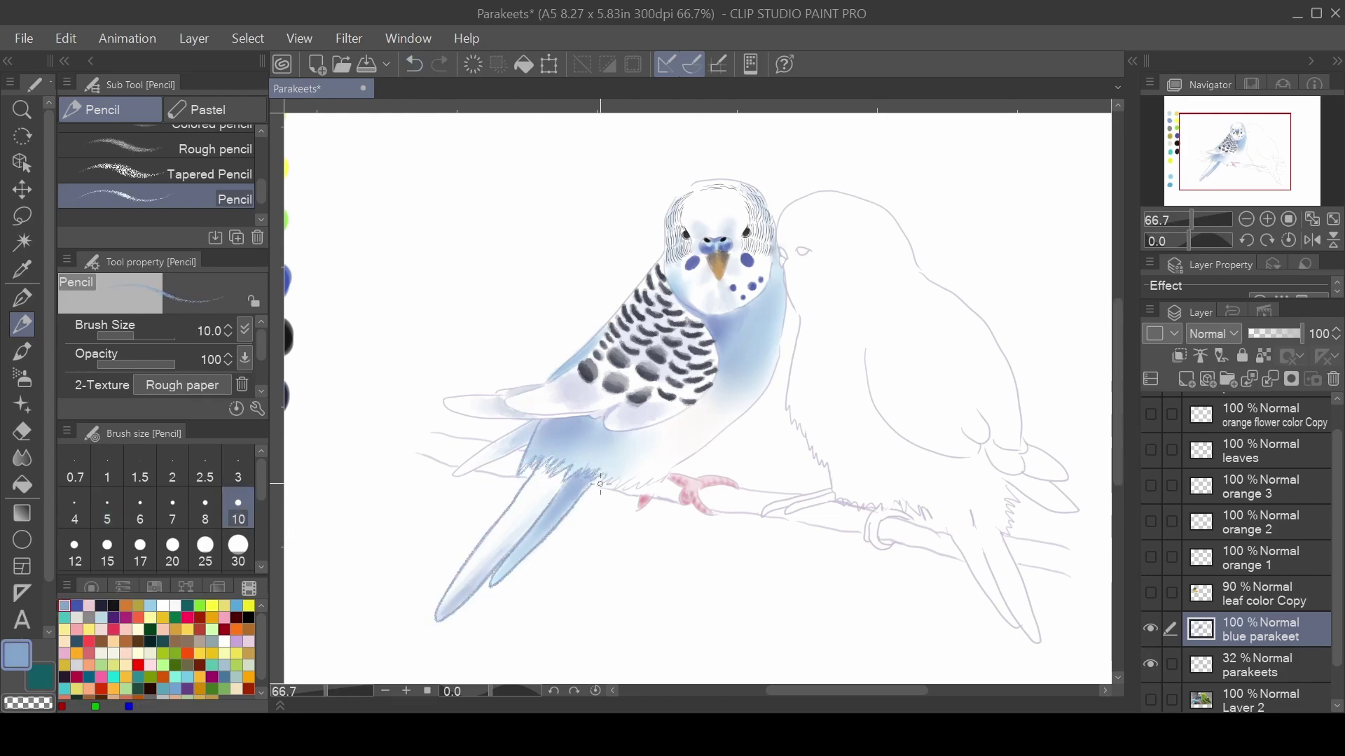
mouse_move(784, 308)
left_mouse_down()
mouse_move(736, 424)
mouse_move(673, 469)
left_mouse_up()
left_click_drag(665, 245, 550, 380)
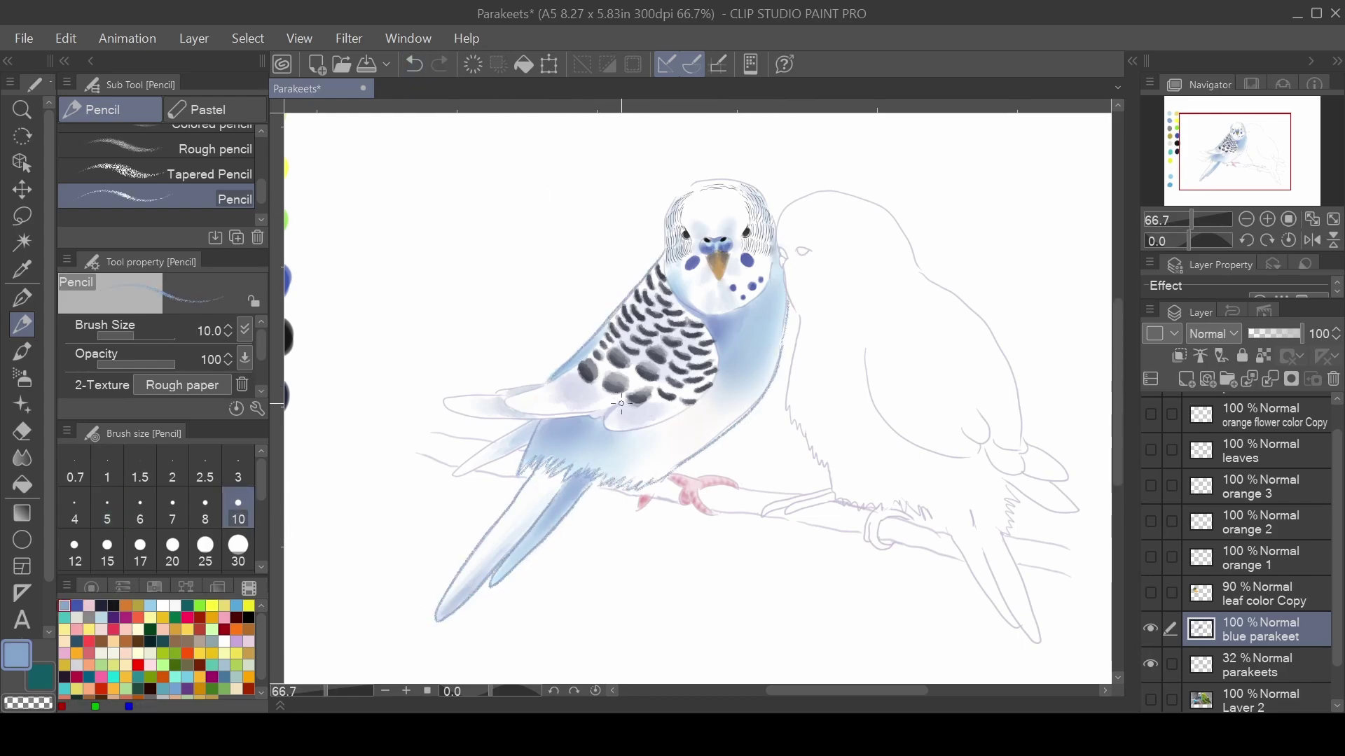
mouse_move(604, 429)
left_mouse_down()
mouse_move(684, 398)
mouse_move(468, 418)
left_mouse_up()
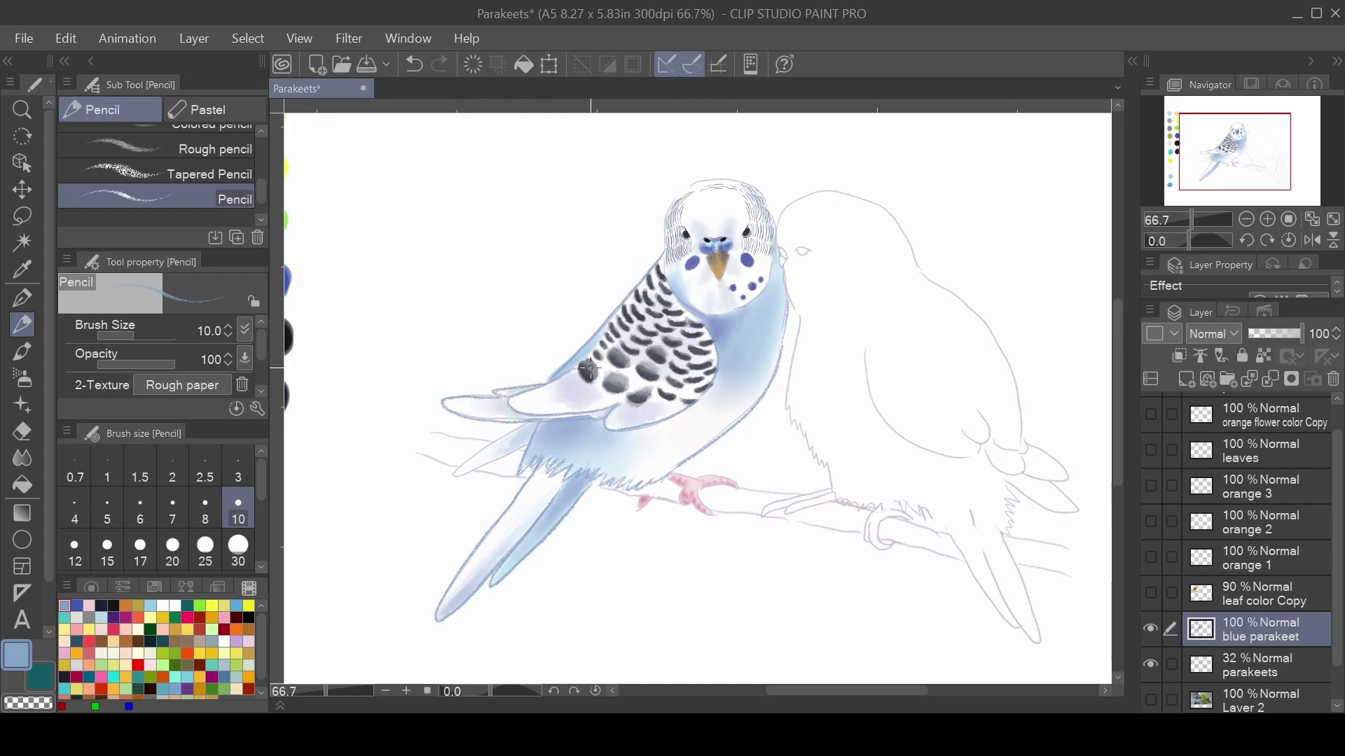
left_click(1151, 664)
left_click(1152, 665)
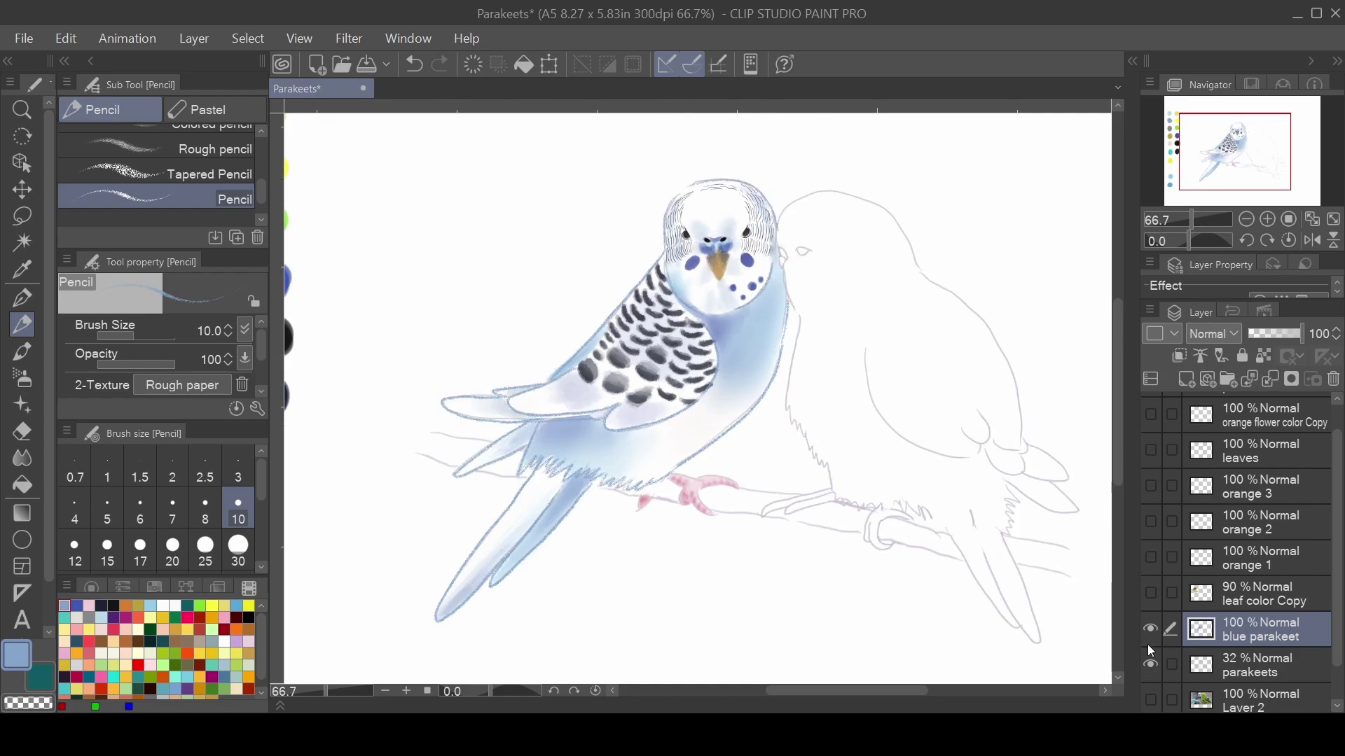
scroll(700, 351, "up", 5)
- Outline the beak in orange pencil and save the painting
left_click(708, 364, "alt")
left_click_drag(676, 343, 715, 410)
left_click_drag(746, 357, 716, 406)
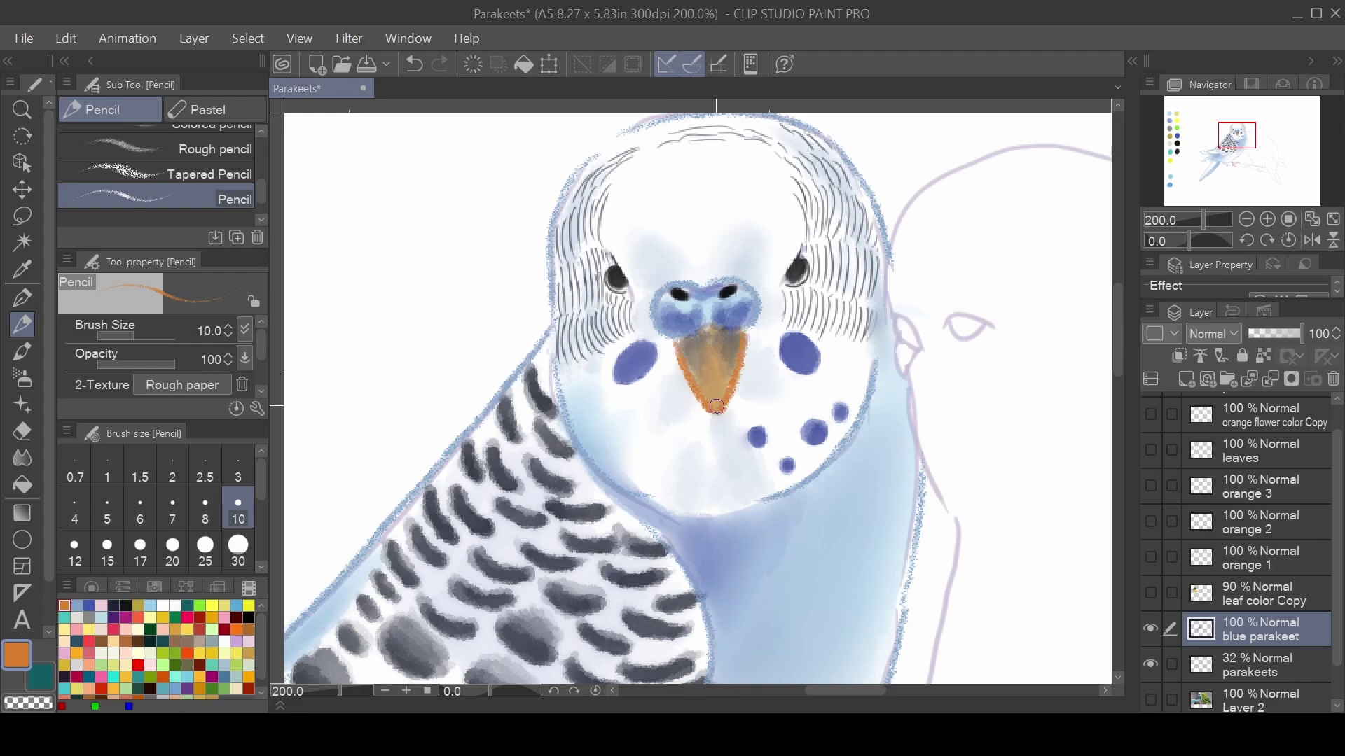
key("ctrl+s")
key("ctrl+0")
- Outline the feet and toes in pink pencil and save
left_click(1267, 219)
scroll(553, 532, "up", 3)
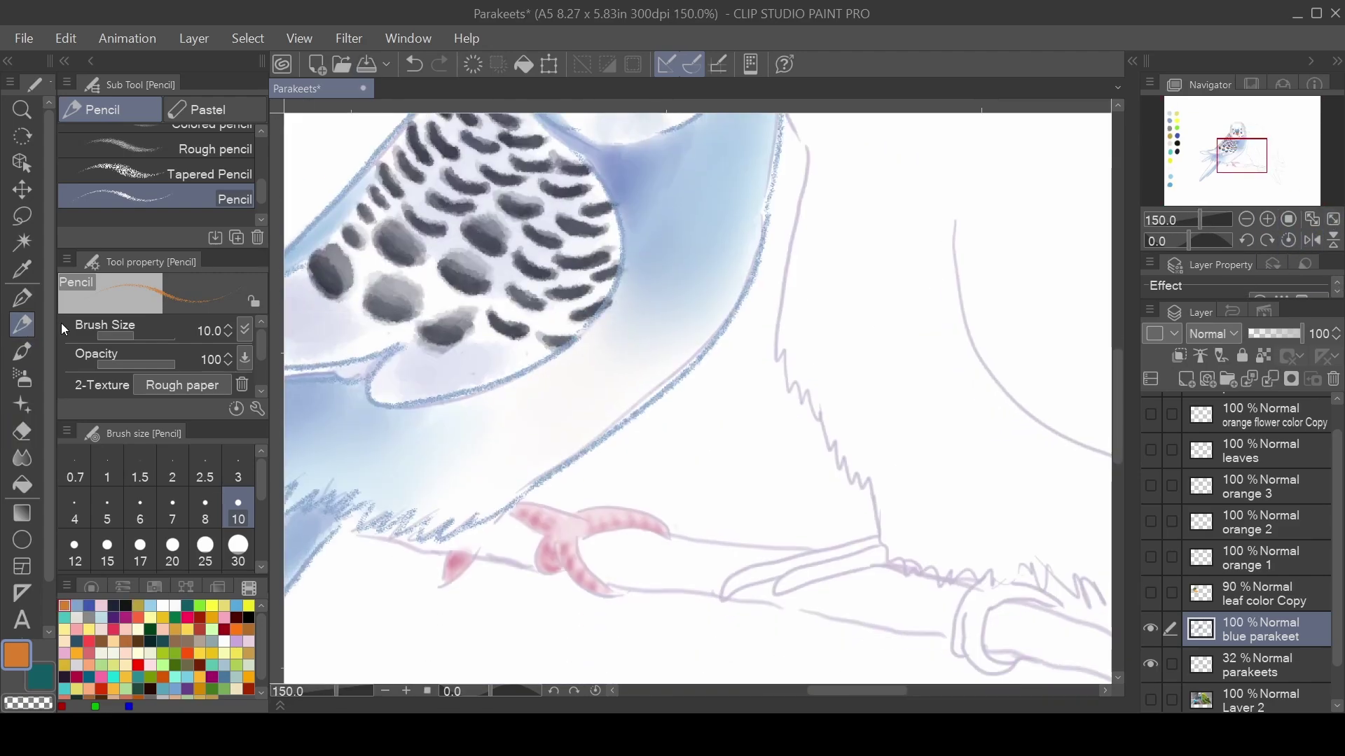
left_click(553, 553, "alt")
left_click_drag(518, 522, 617, 592)
left_click_drag(603, 515, 666, 529)
left_click_drag(483, 553, 445, 585)
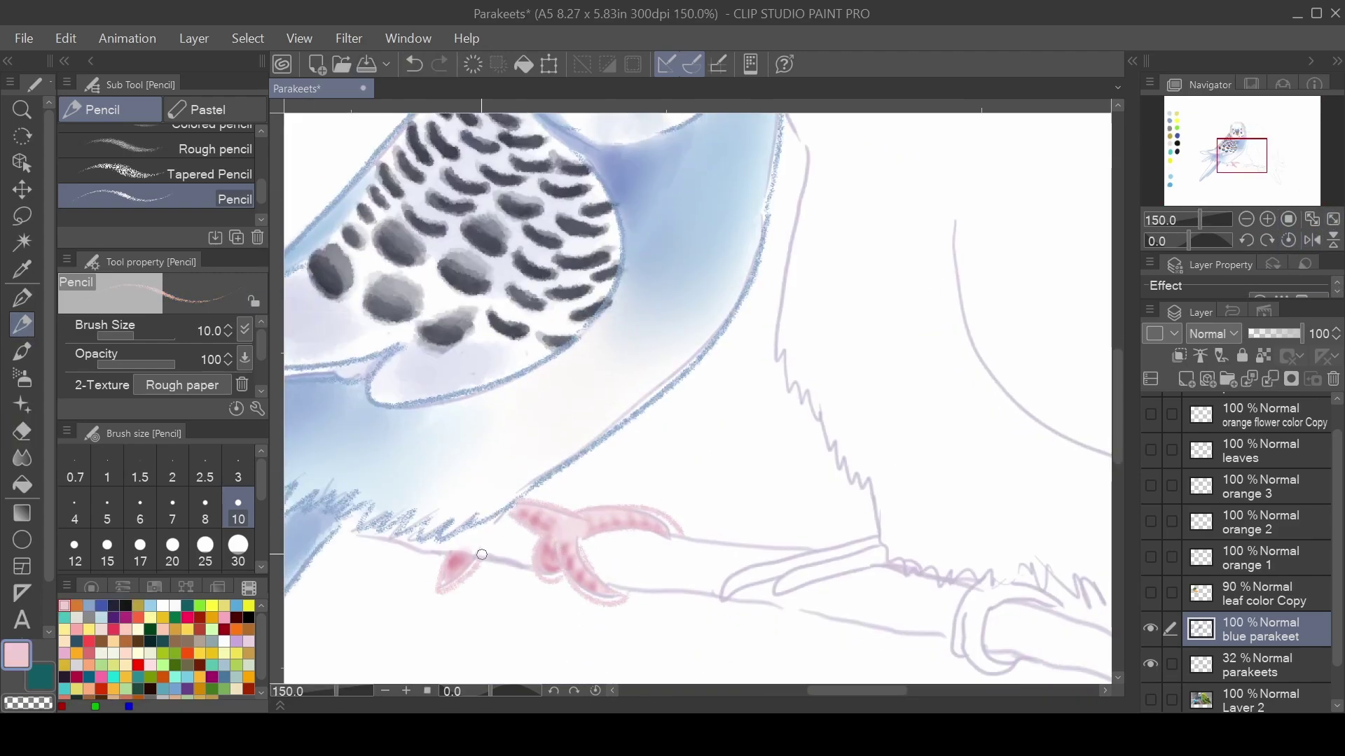
key("ctrl+0")
key("ctrl+s")
scroll(628, 420, "up", 4)
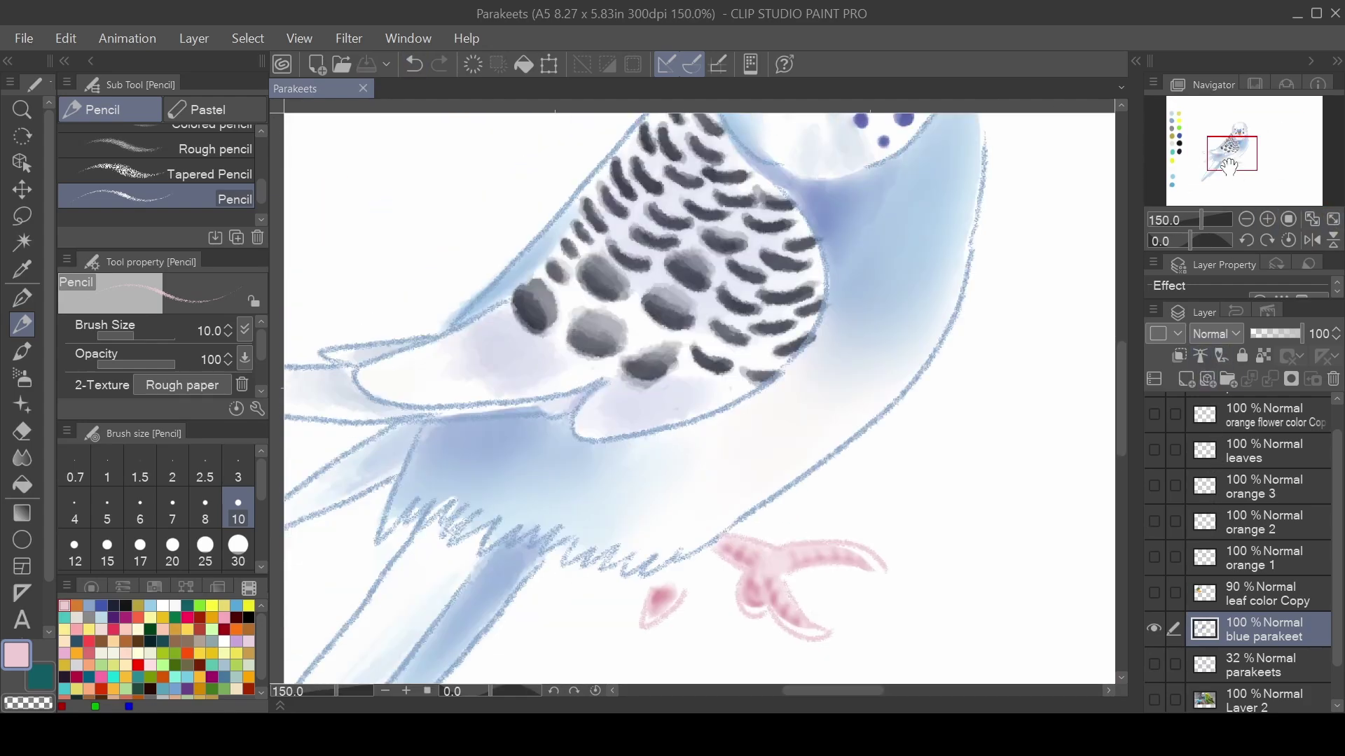
- Sample the chest's light blue for the chest lines and save the painting
left_click(484, 474, "alt")
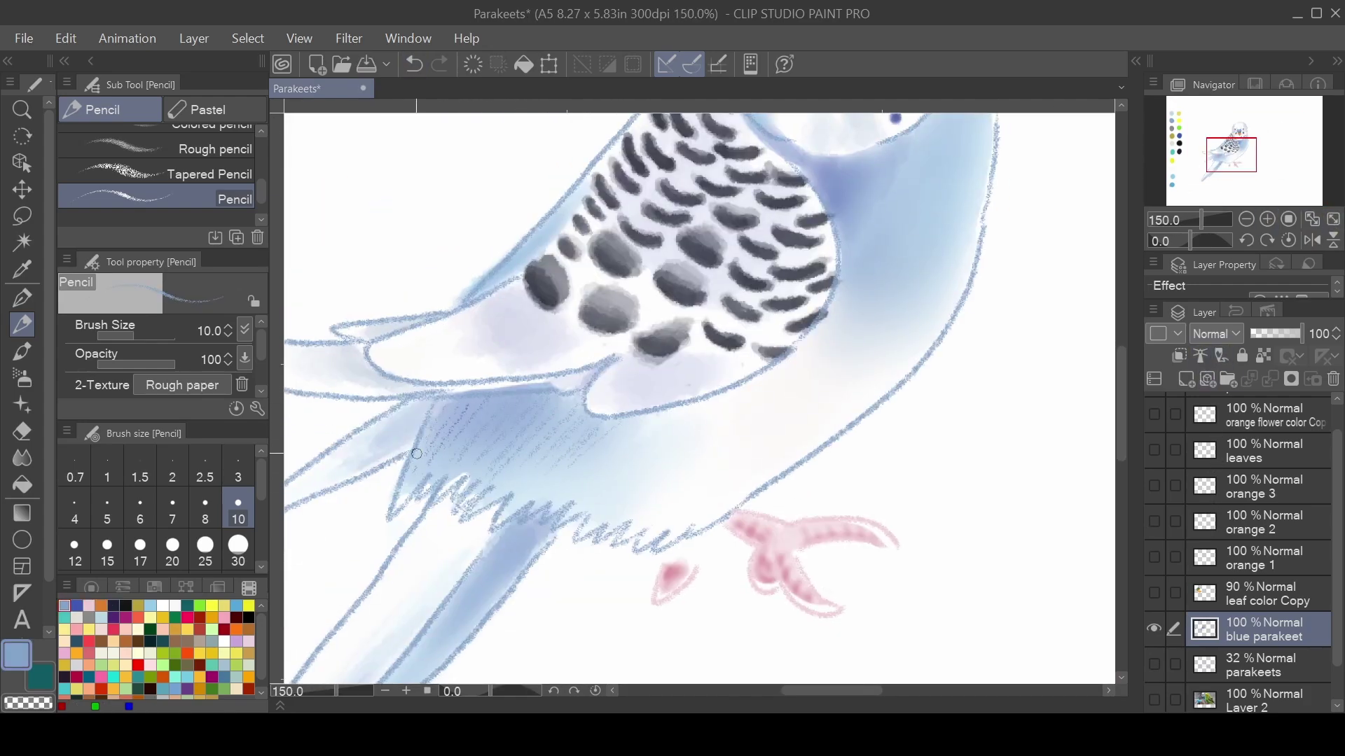
left_click(574, 486, "alt")
left_click_drag(596, 480, 379, 669)
left_click(602, 355, "alt")
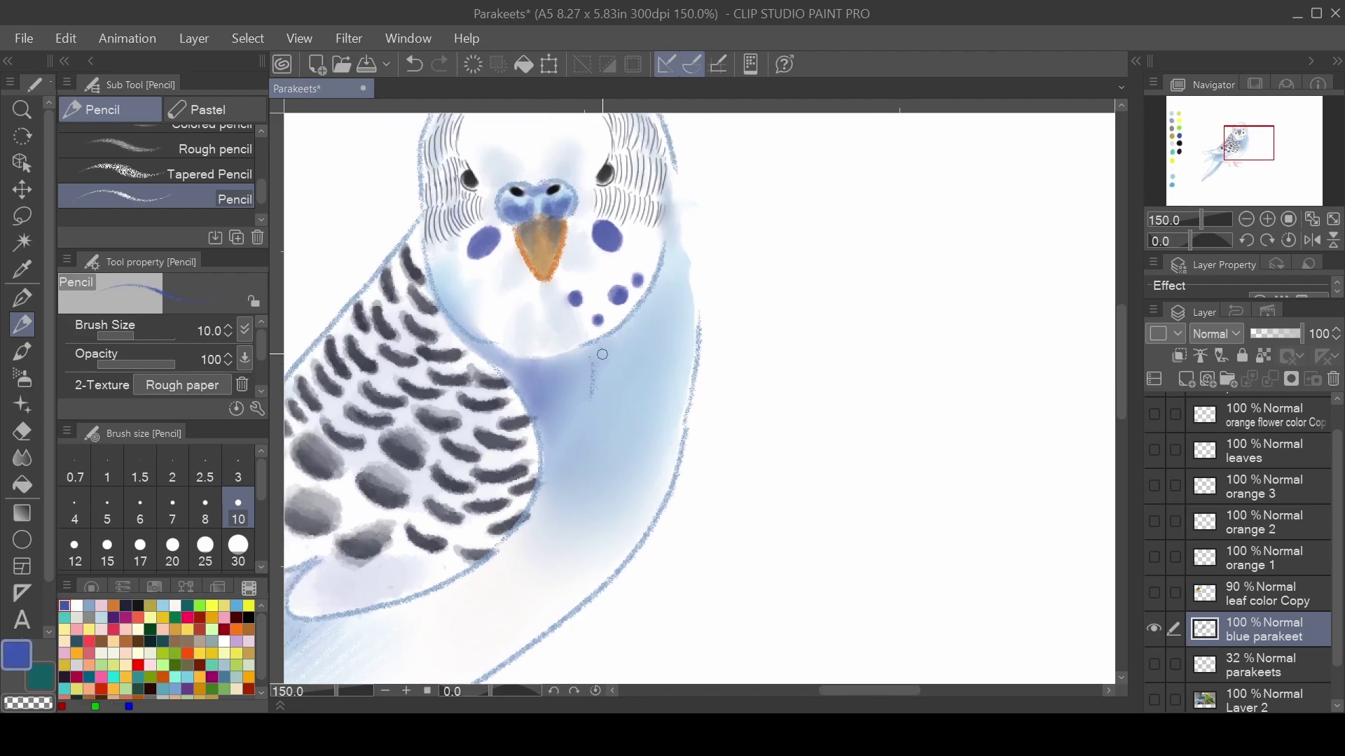
left_click(554, 467, "alt")
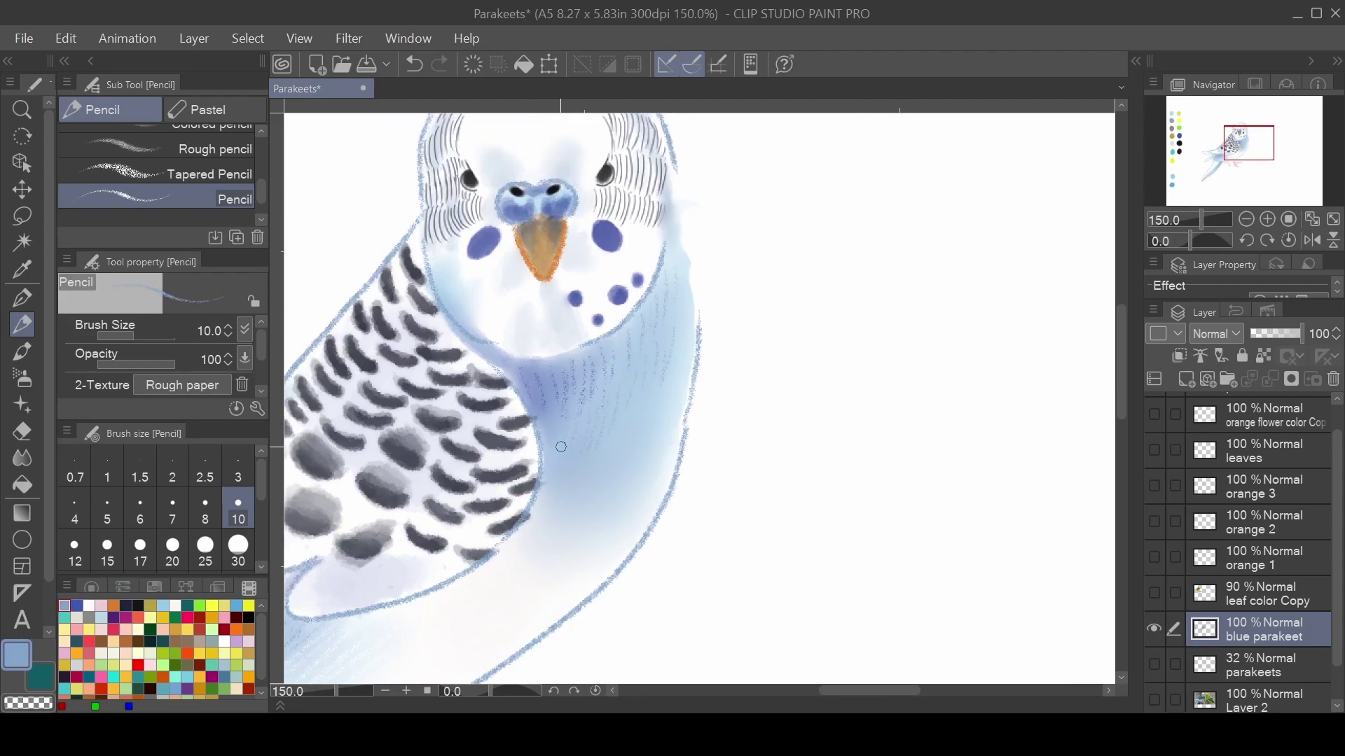
key("ctrl+s")
- Test a yellow wash on the right parakeet's head, undo it, and add a new layer
key("ctrl+0")
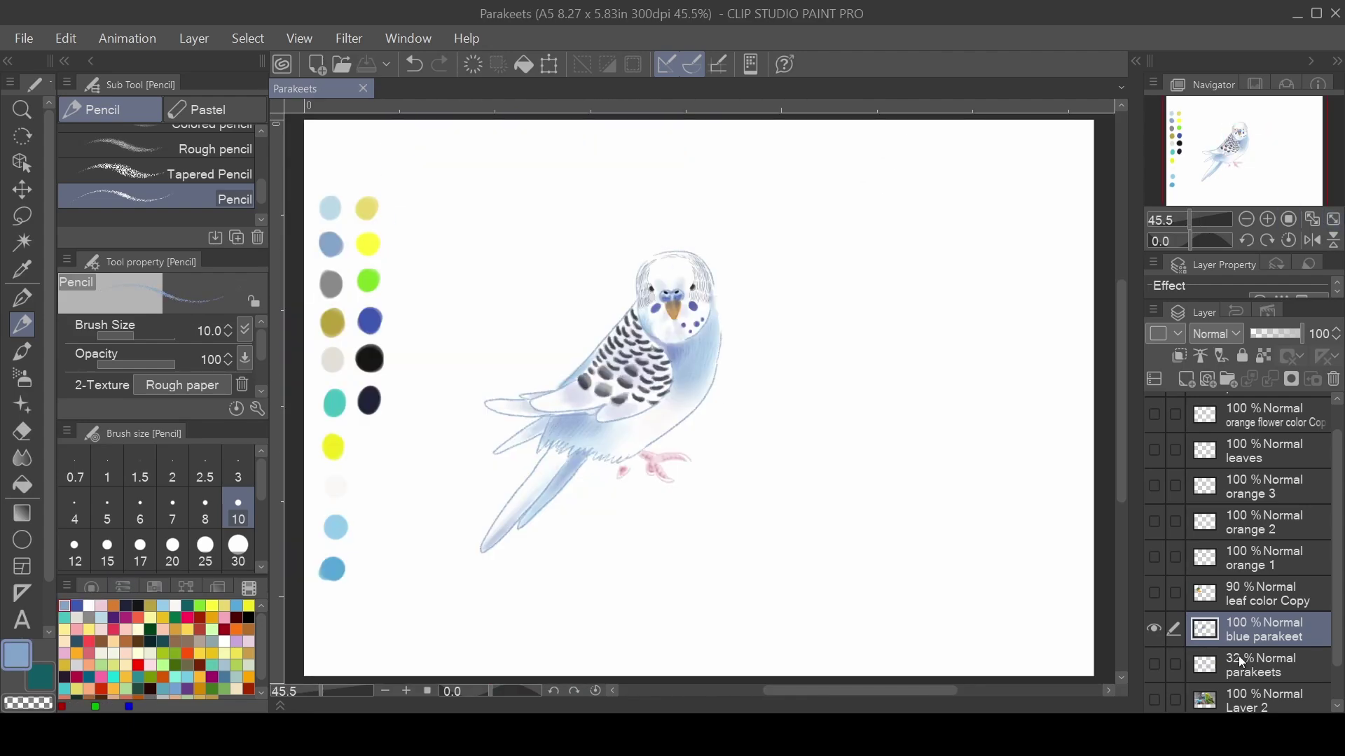
left_click(1155, 665)
key("b")
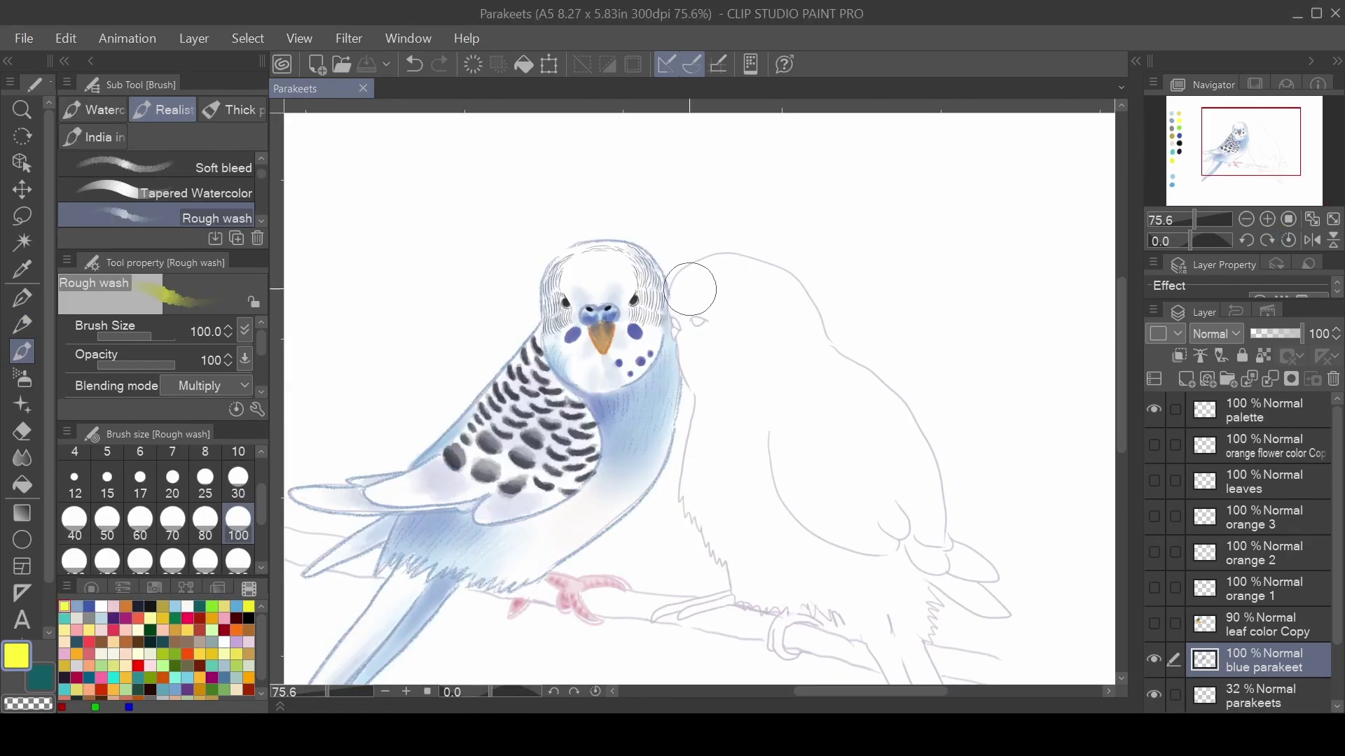
mouse_move(720, 312)
left_mouse_down()
mouse_move(750, 300)
mouse_move(771, 315)
mouse_move(768, 350)
left_mouse_up()
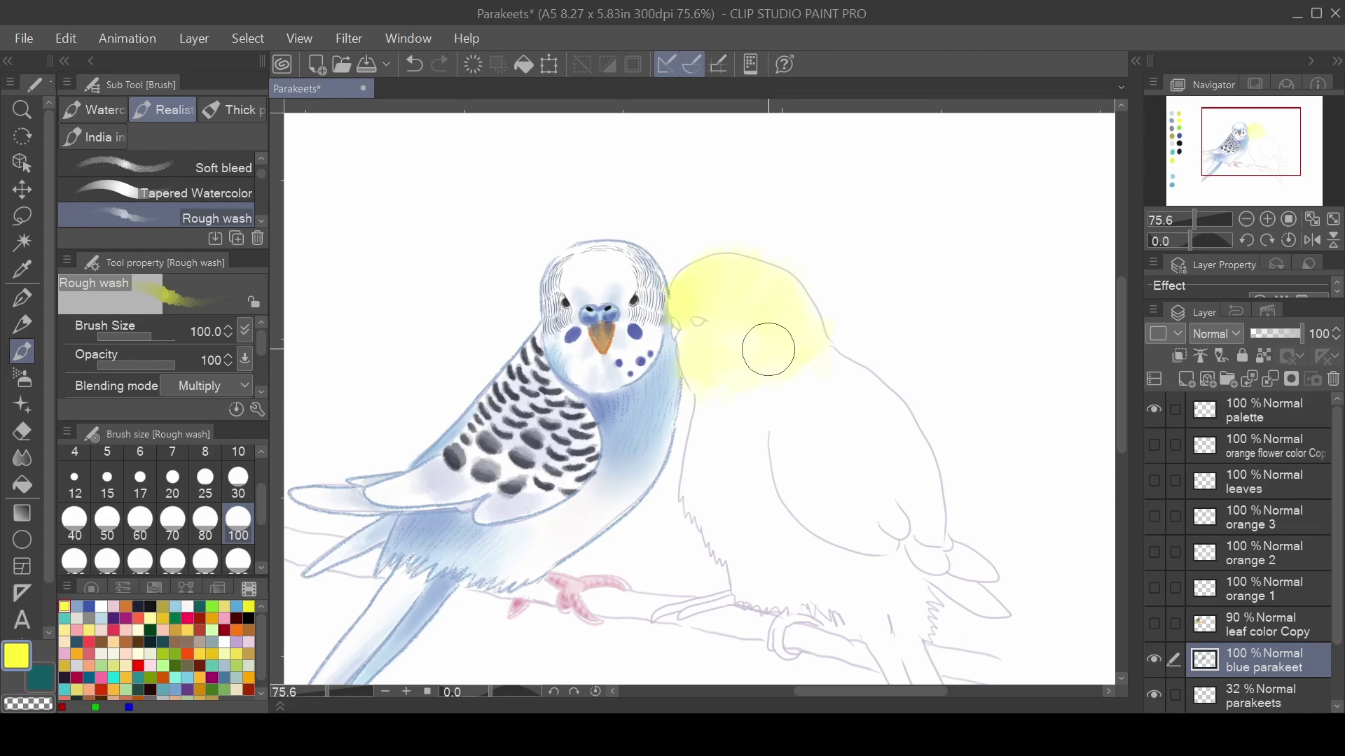
left_click(413, 64)
key("ctrl+shift+n")
type("green parakeet")
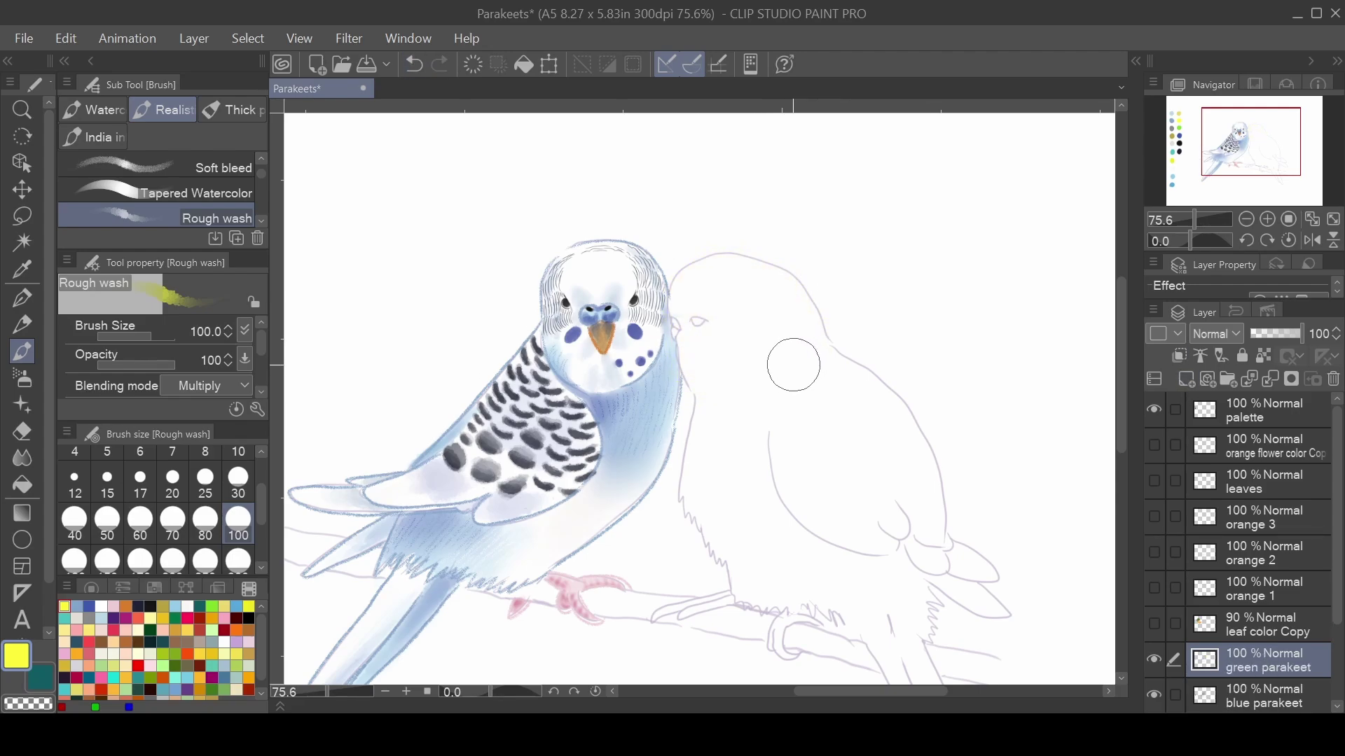
key("ctrl+s")
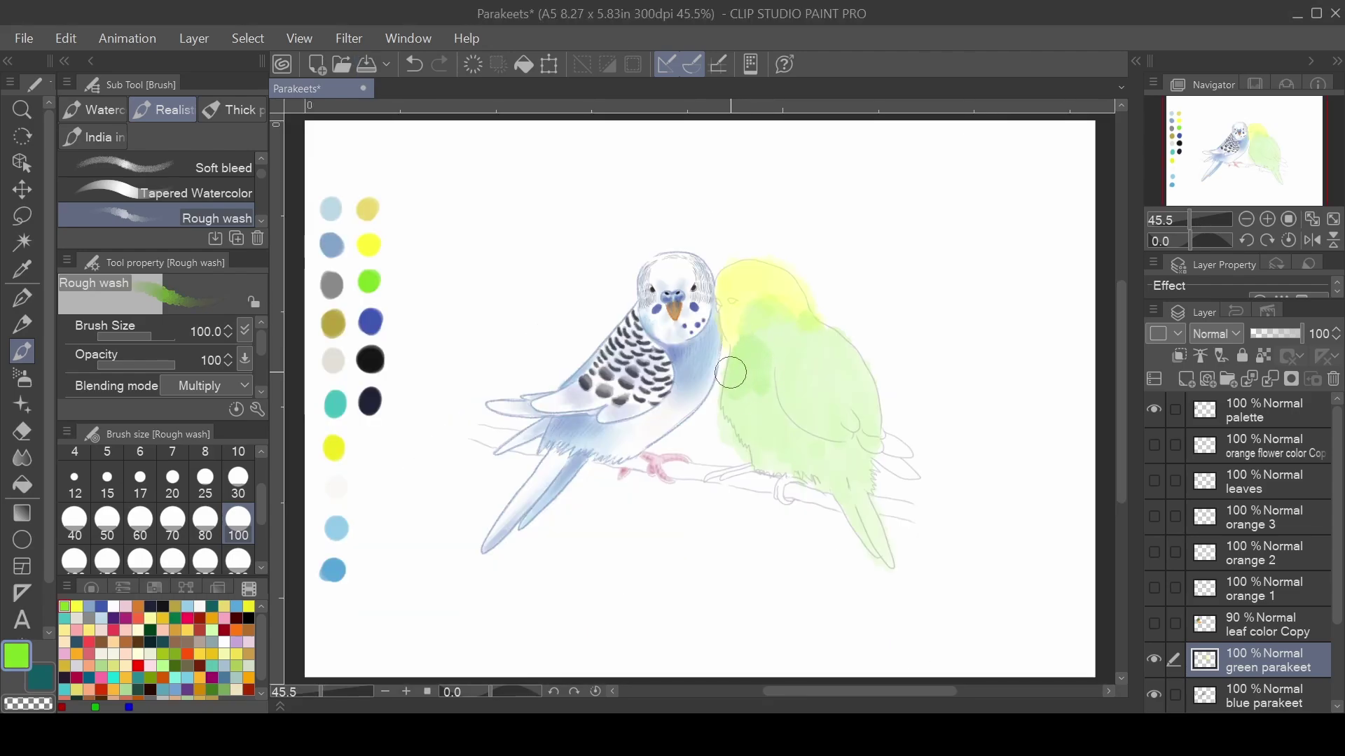
- Paint green Rough wash on the right parakeet's chest and belly, blurring the wet paint
mouse_move(792, 446)
left_mouse_down()
mouse_move(748, 423)
mouse_move(757, 376)
left_mouse_up()
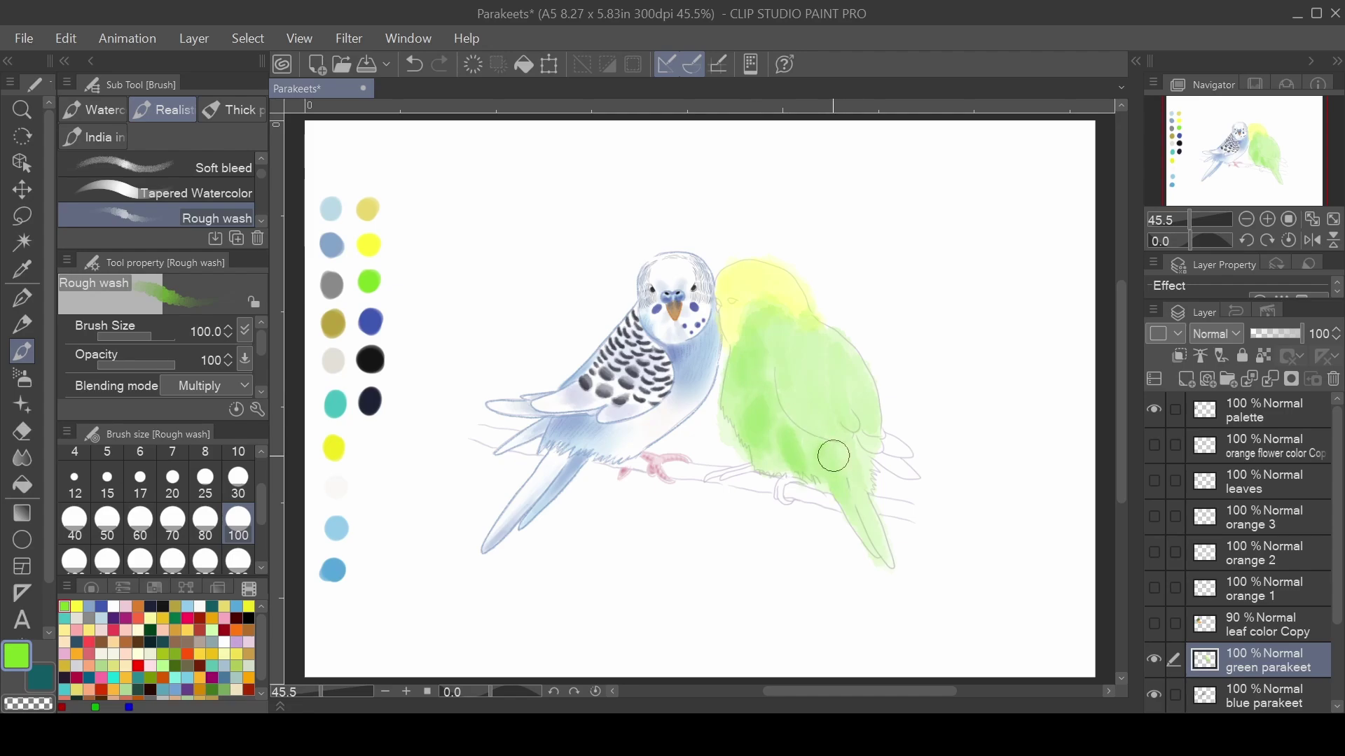
key("j")
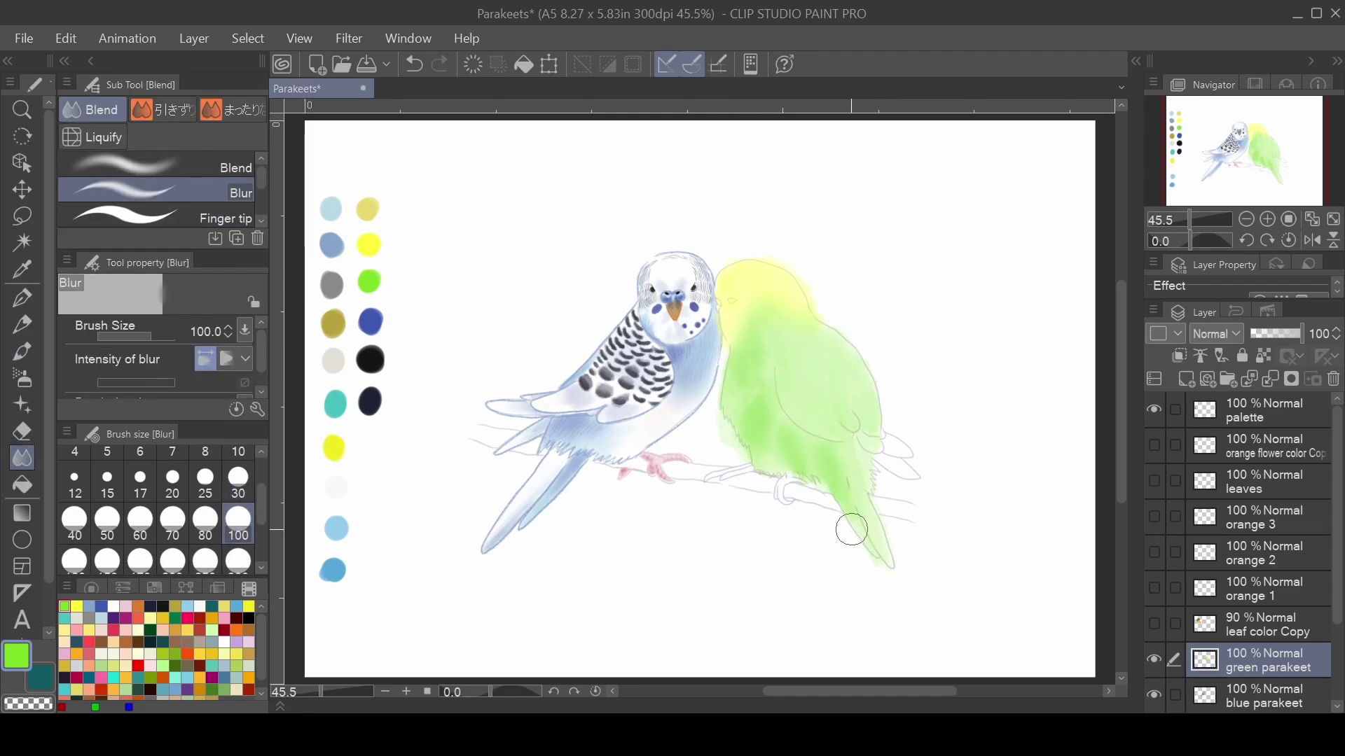
key("ctrl+s")
key("b")
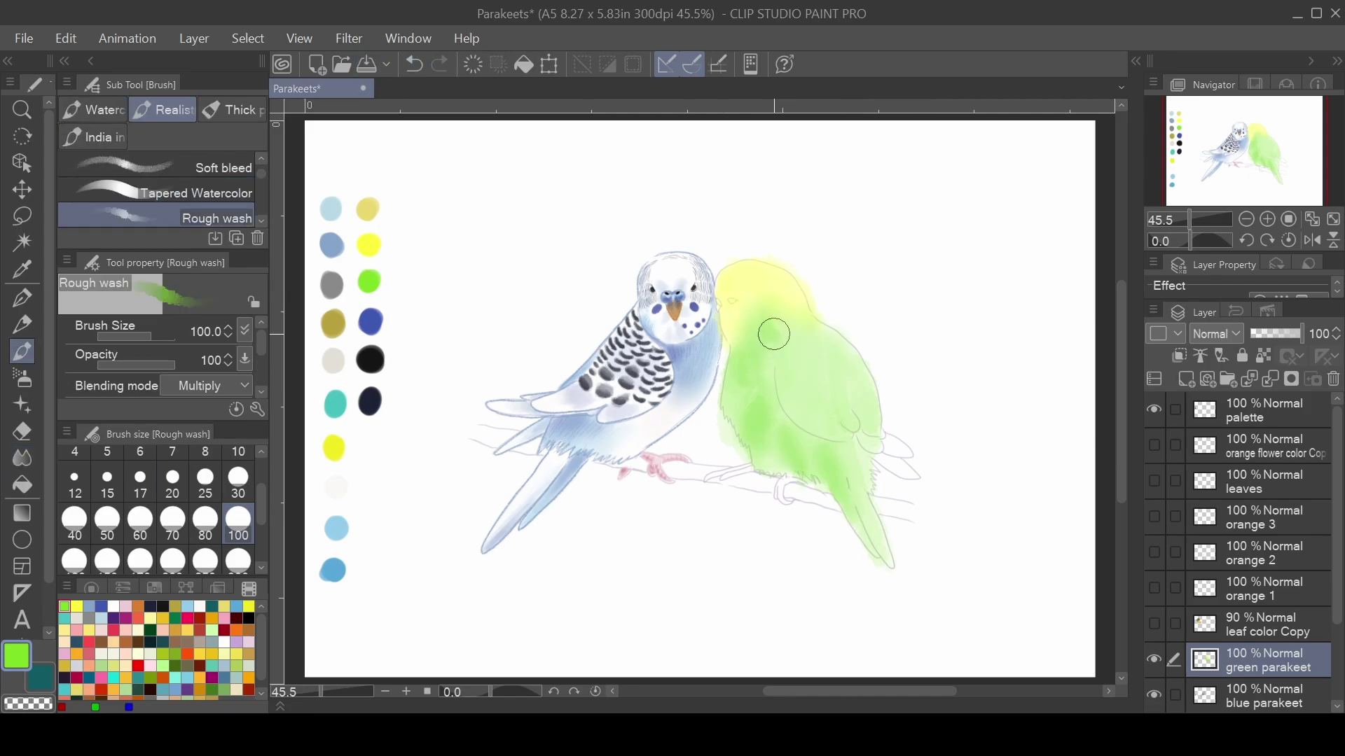
left_click_drag(771, 330, 759, 414)
- Erase overspilled green wash around the right parakeet with an eraser shrunk to size 15, then 10
key("j")
scroll(812, 316, "up", 3)
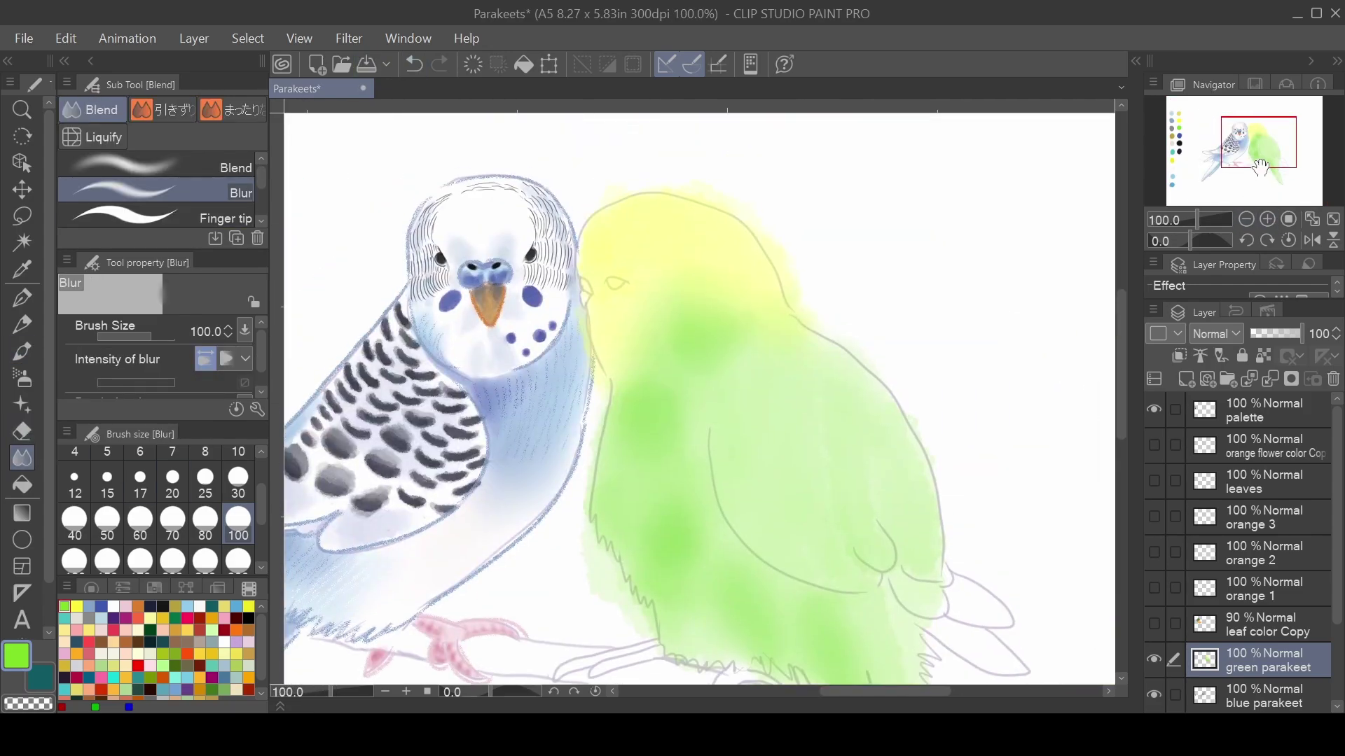
key("e")
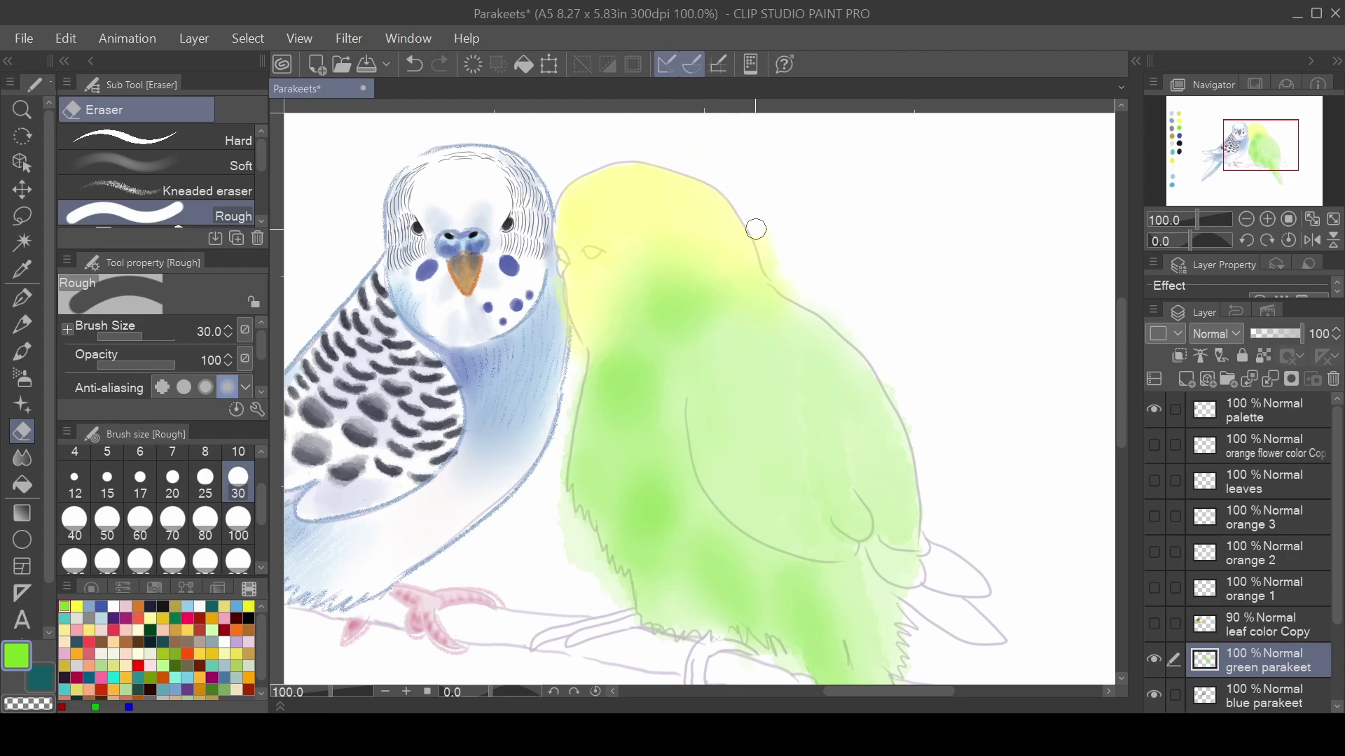
left_click_drag(1242, 133, 1239, 137)
key("bracketleft")
key("bracketleft")
key("bracketleft")
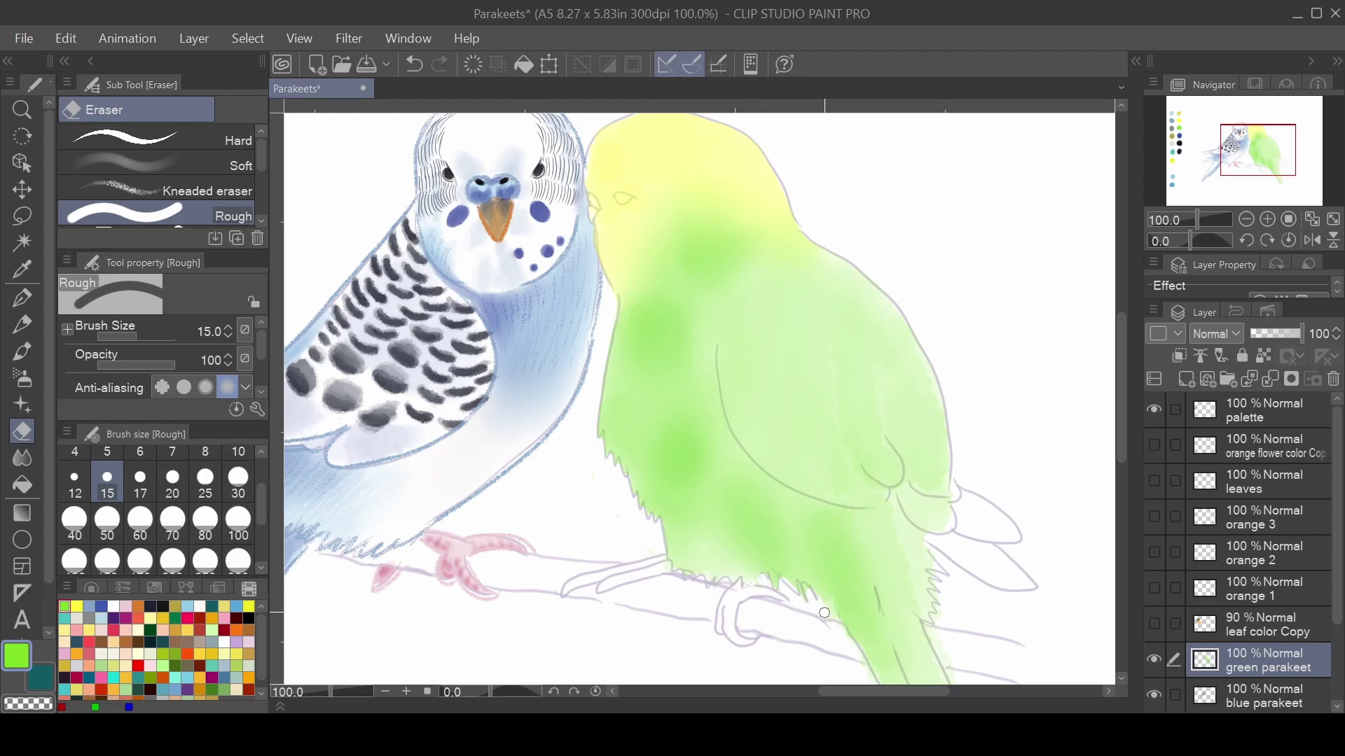
left_click_drag(840, 617, 729, 434)
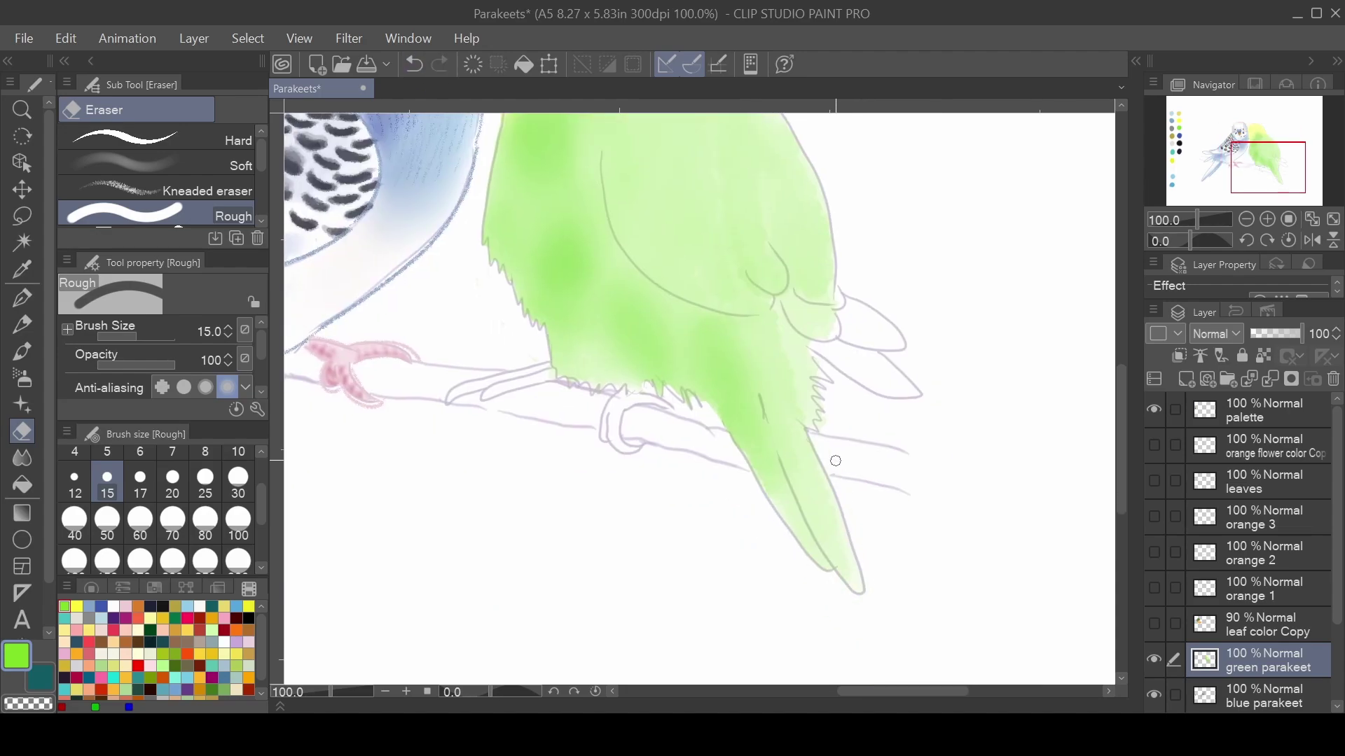
left_click_drag(819, 379, 874, 545)
key("bracketleft")
key("bracketleft")
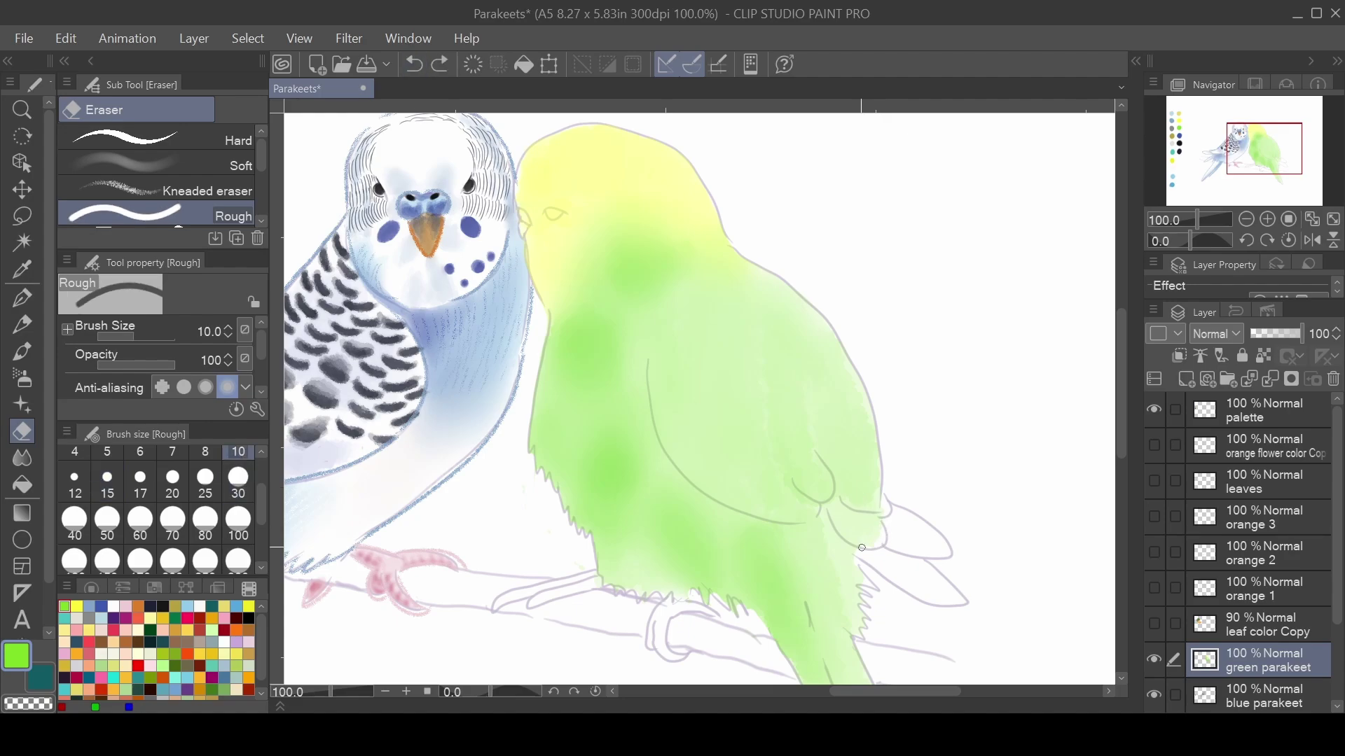
key("ctrl+s")
- Set up a dark navy Rough wash brush at size 30 and test a stroke on the tail
left_click(151, 606)
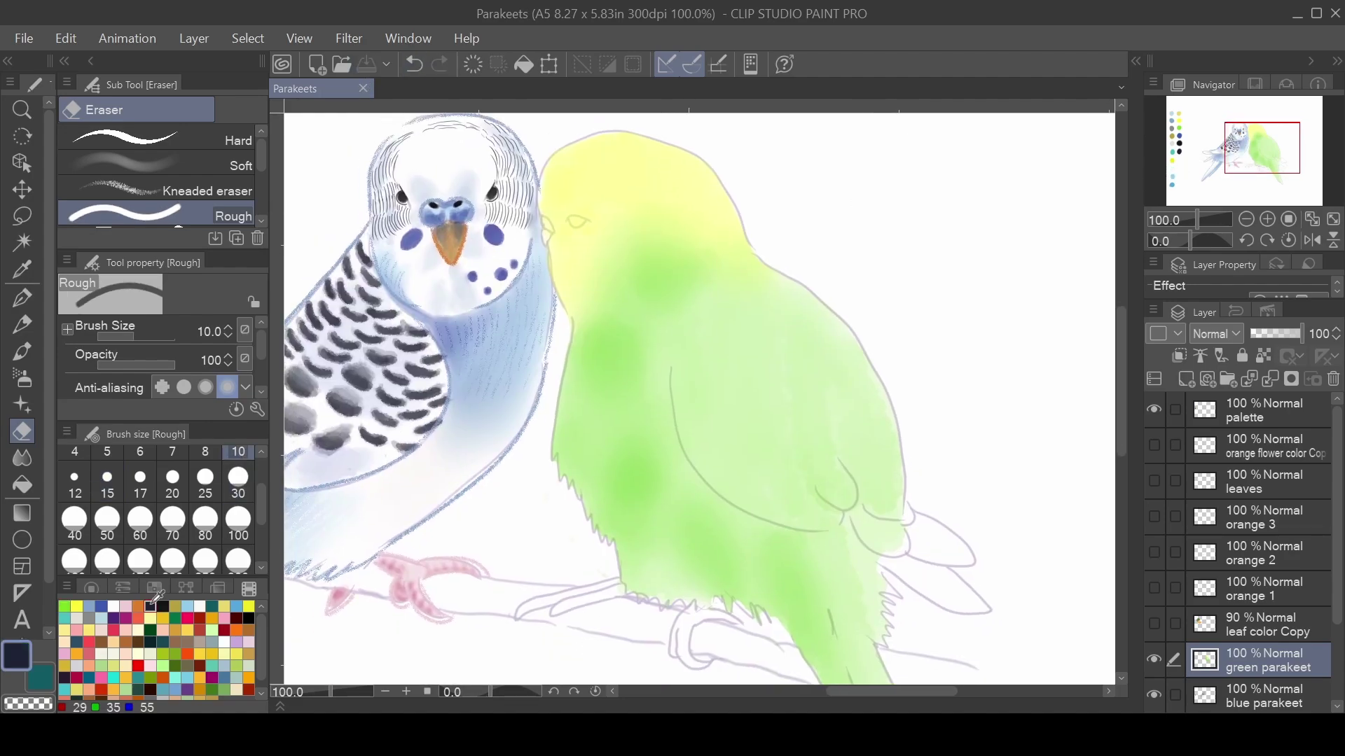
key("b")
mouse_move(883, 559)
left_mouse_down()
mouse_move(765, 489)
mouse_move(851, 532)
left_mouse_up()
left_click(238, 483)
mouse_move(774, 490)
left_mouse_down()
mouse_move(840, 526)
mouse_move(816, 499)
mouse_move(848, 535)
mouse_move(760, 490)
left_mouse_up()
key("ctrl+z")
key("j")
key("e")
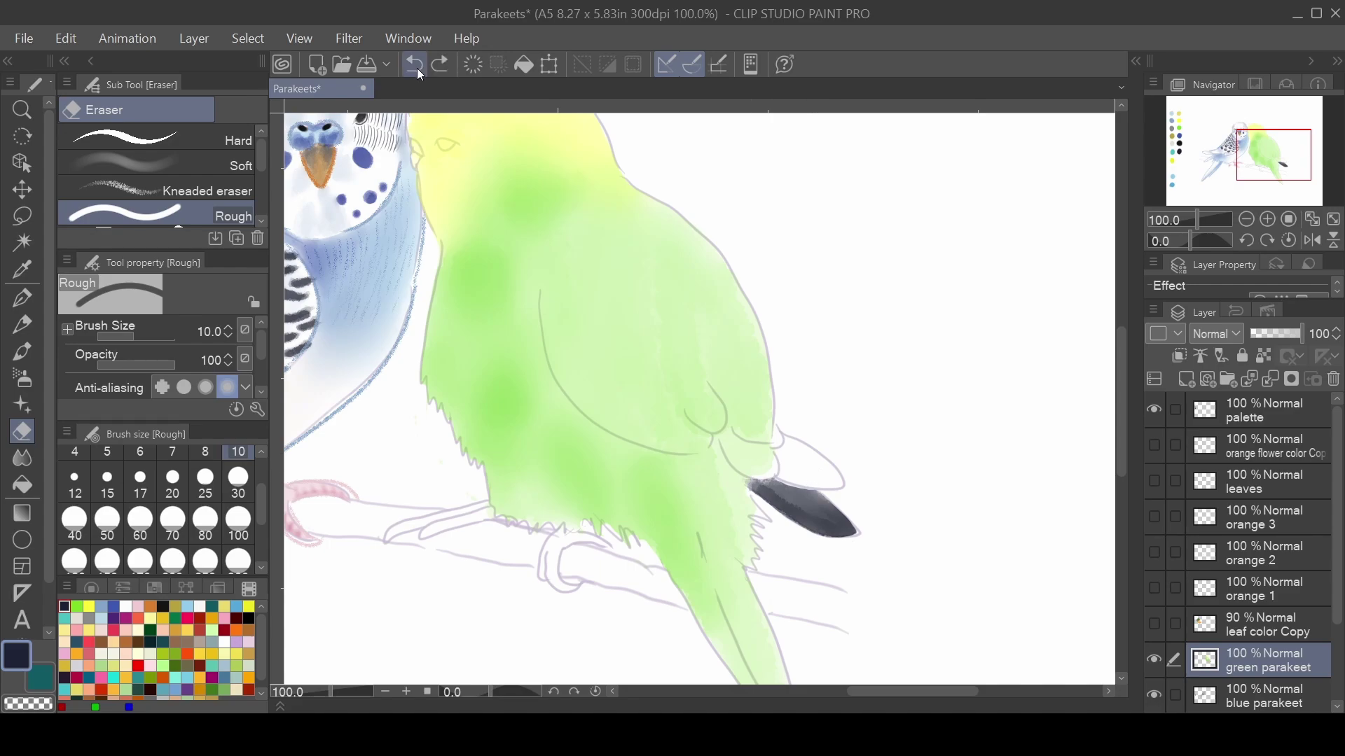
key("j")
- Lay grey wash over the lower and upper tail feathers
mouse_move(746, 483)
left_mouse_down()
mouse_move(760, 494)
mouse_move(834, 469)
mouse_move(837, 483)
left_mouse_up()
key("b")
mouse_move(777, 441)
left_mouse_down()
mouse_move(805, 476)
mouse_move(837, 476)
mouse_move(791, 433)
left_mouse_up()
key("e")
key("ctrl+z")
key("ctrl+z")
- Paint and blur a dark streak down the long tail, trim its tip, and save
left_click_drag(838, 492, 789, 352)
key("b")
left_click_drag(648, 403, 735, 592)
mouse_move(700, 536)
left_mouse_down()
mouse_move(729, 573)
mouse_move(676, 455)
left_mouse_up()
key("j")
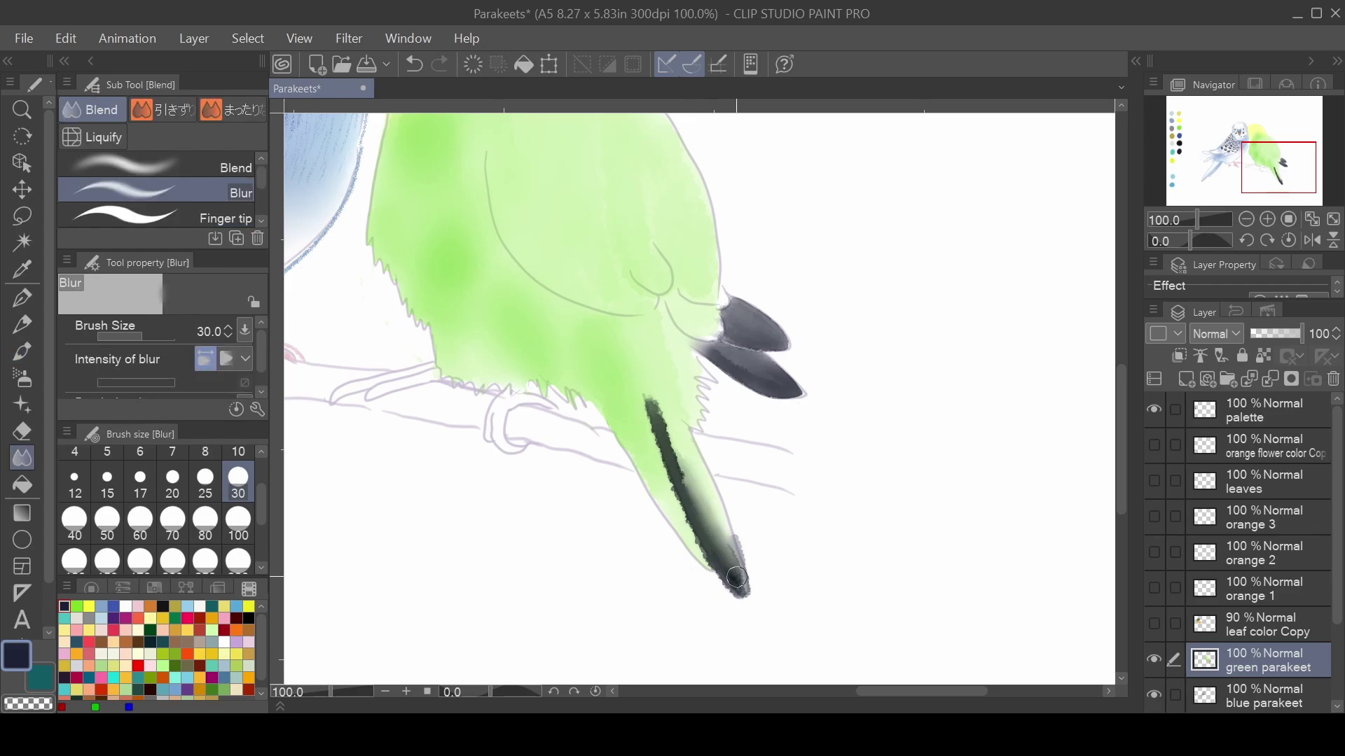
mouse_move(652, 399)
left_mouse_down()
mouse_move(739, 581)
mouse_move(753, 573)
mouse_move(751, 592)
left_mouse_up()
key("e")
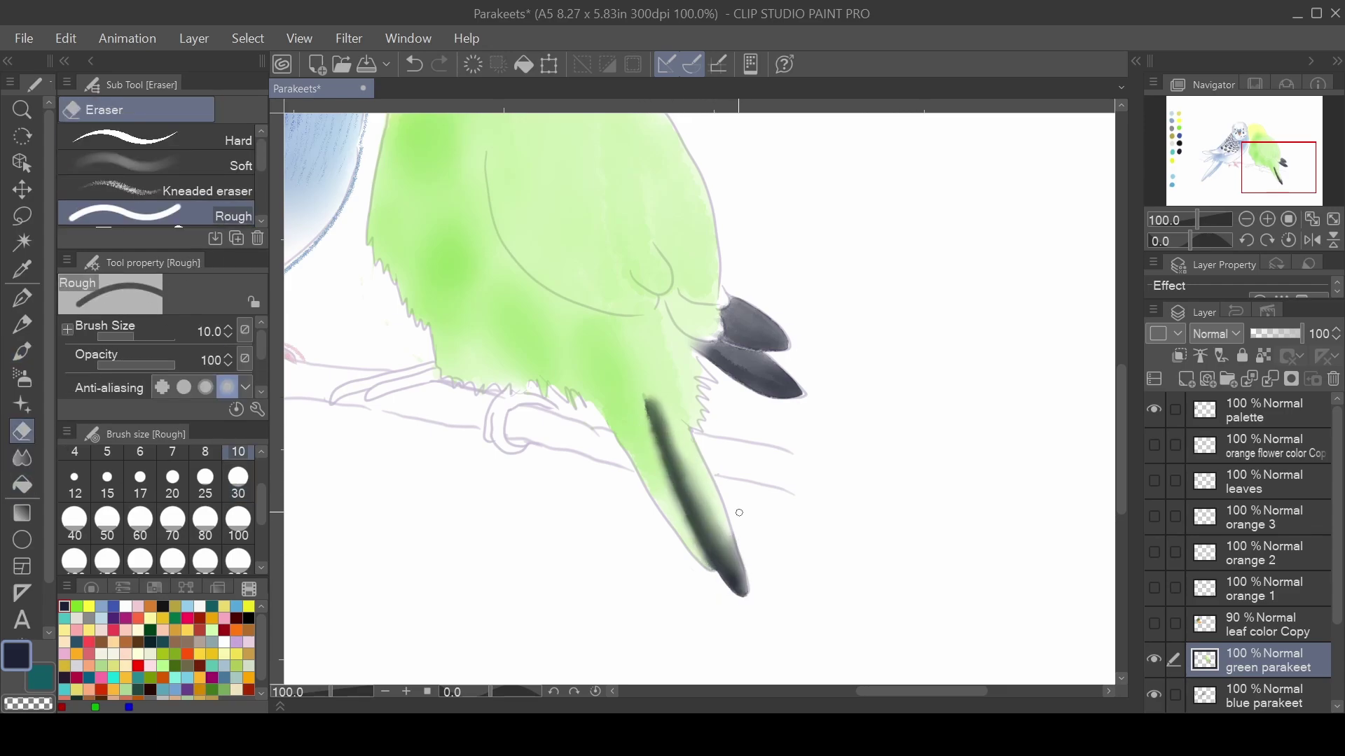
key("ctrl+s")
left_click_drag(738, 513, 851, 753)
left_click(19, 327)
left_click(210, 178)
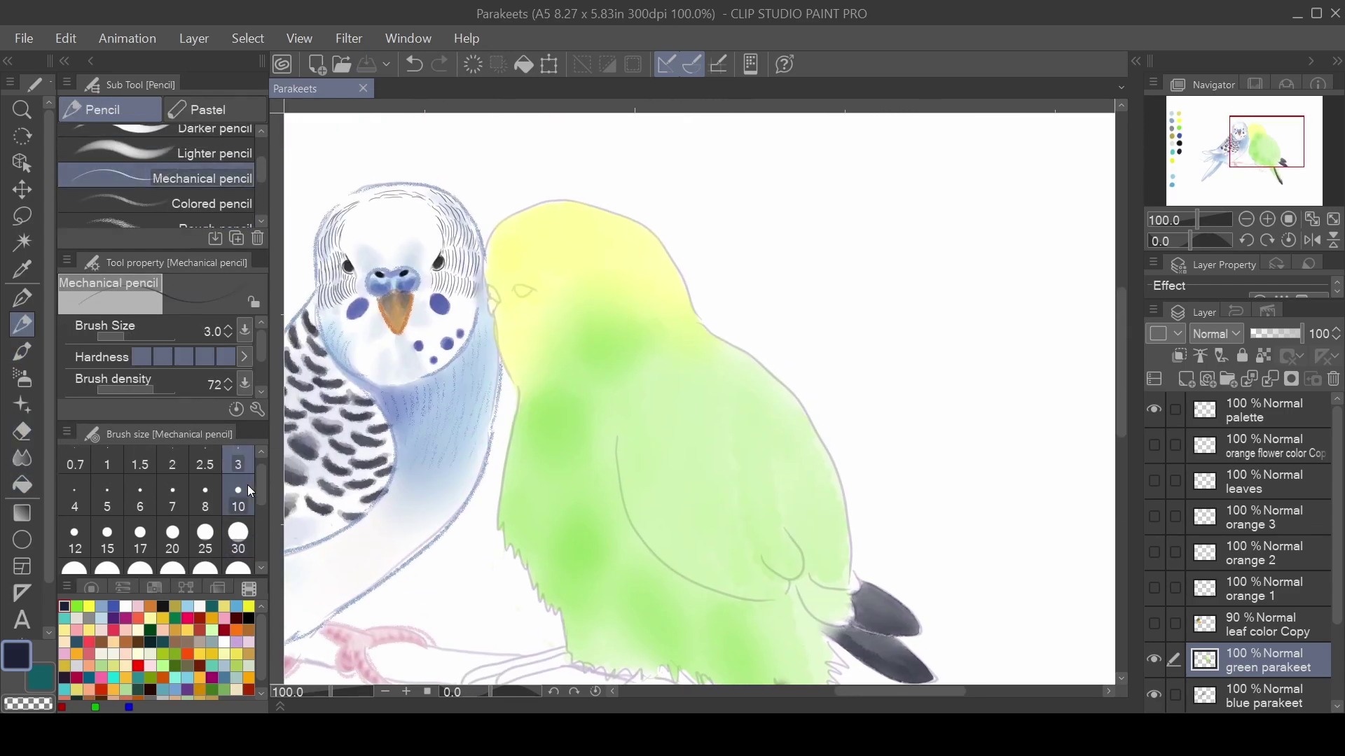
- Draw the green parakeet's dark eye with the Mechanical pencil
left_click(238, 499)
left_click_drag(512, 288, 531, 294)
left_click(238, 465)
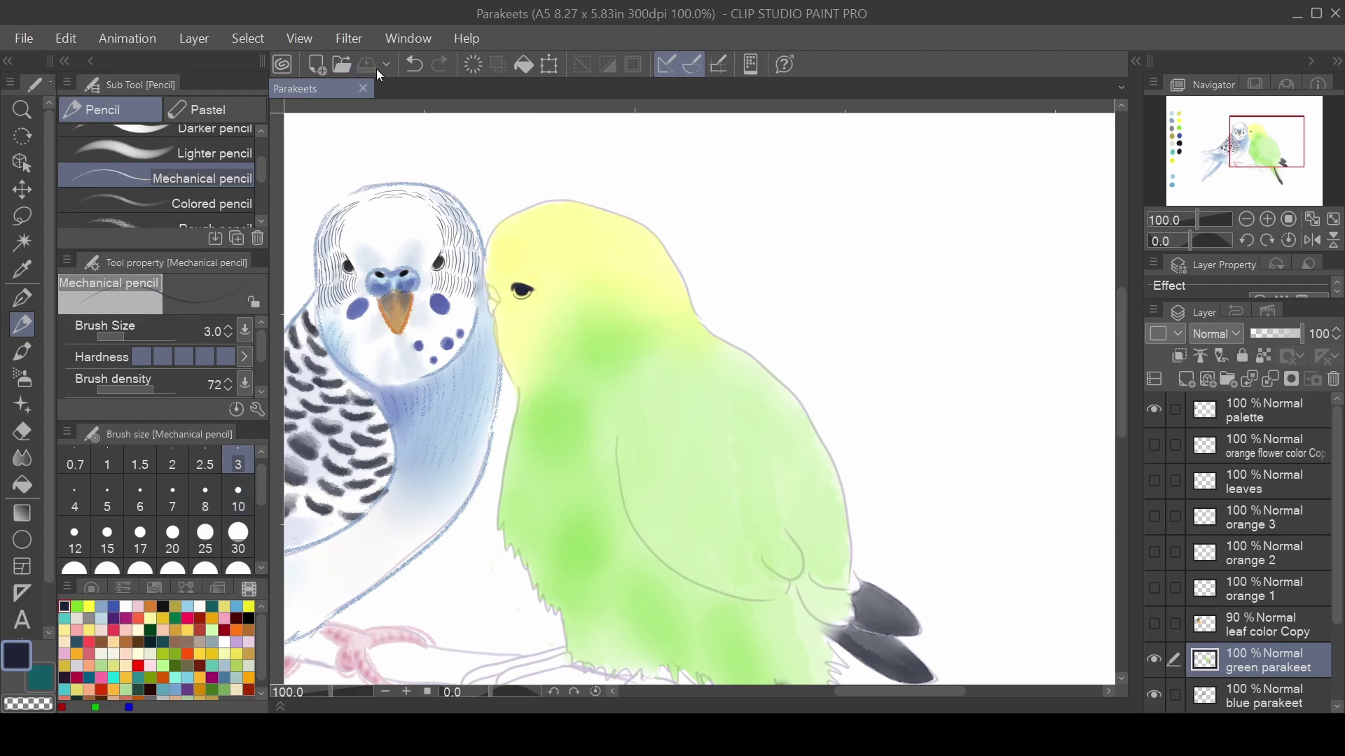
scroll(868, 289, "down", 2)
- Add a new layer, Layer 1, and paint a dark Rough wash patch at the wing tip
key("b")
mouse_move(830, 468)
left_mouse_down()
mouse_move(843, 460)
mouse_move(835, 469)
left_mouse_up()
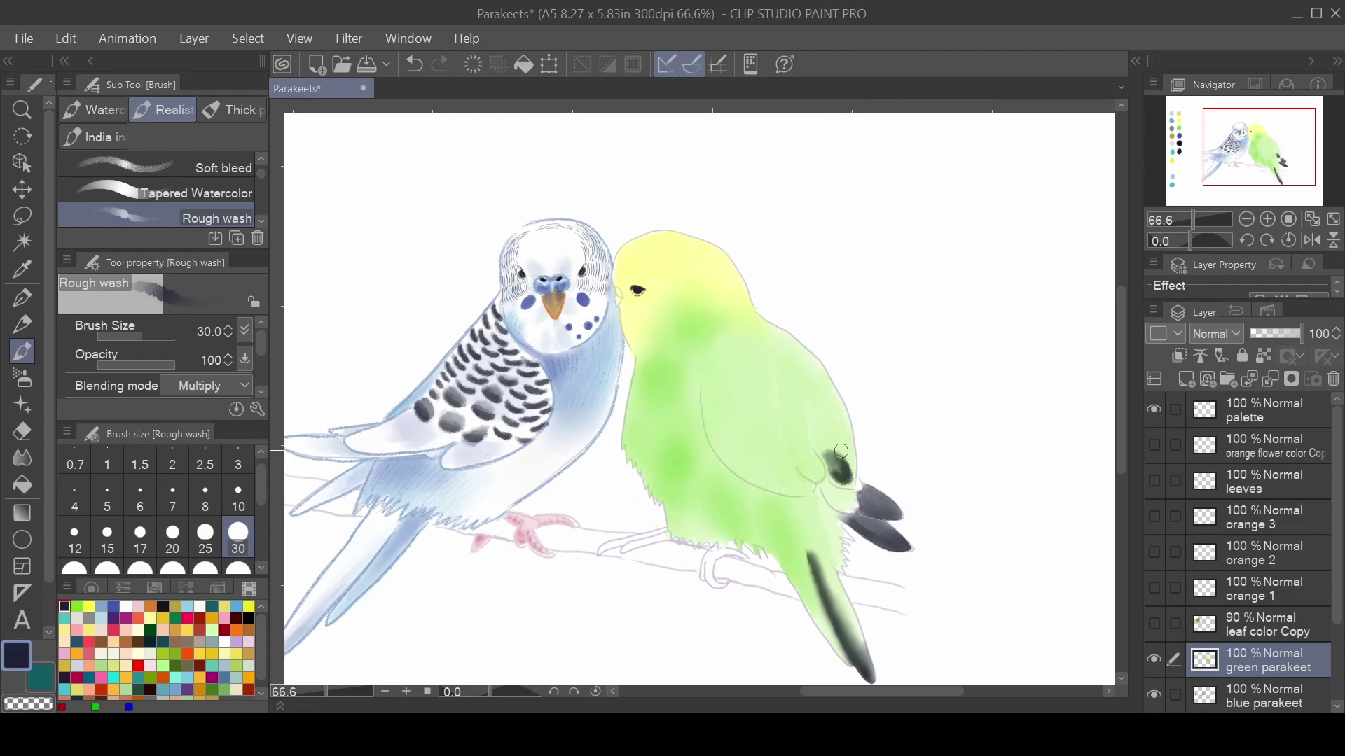
scroll(841, 451, "up", 2)
key("ctrl+z")
key("ctrl+shift+n")
mouse_move(756, 415)
left_mouse_down()
mouse_move(731, 383)
mouse_move(749, 448)
left_mouse_up()
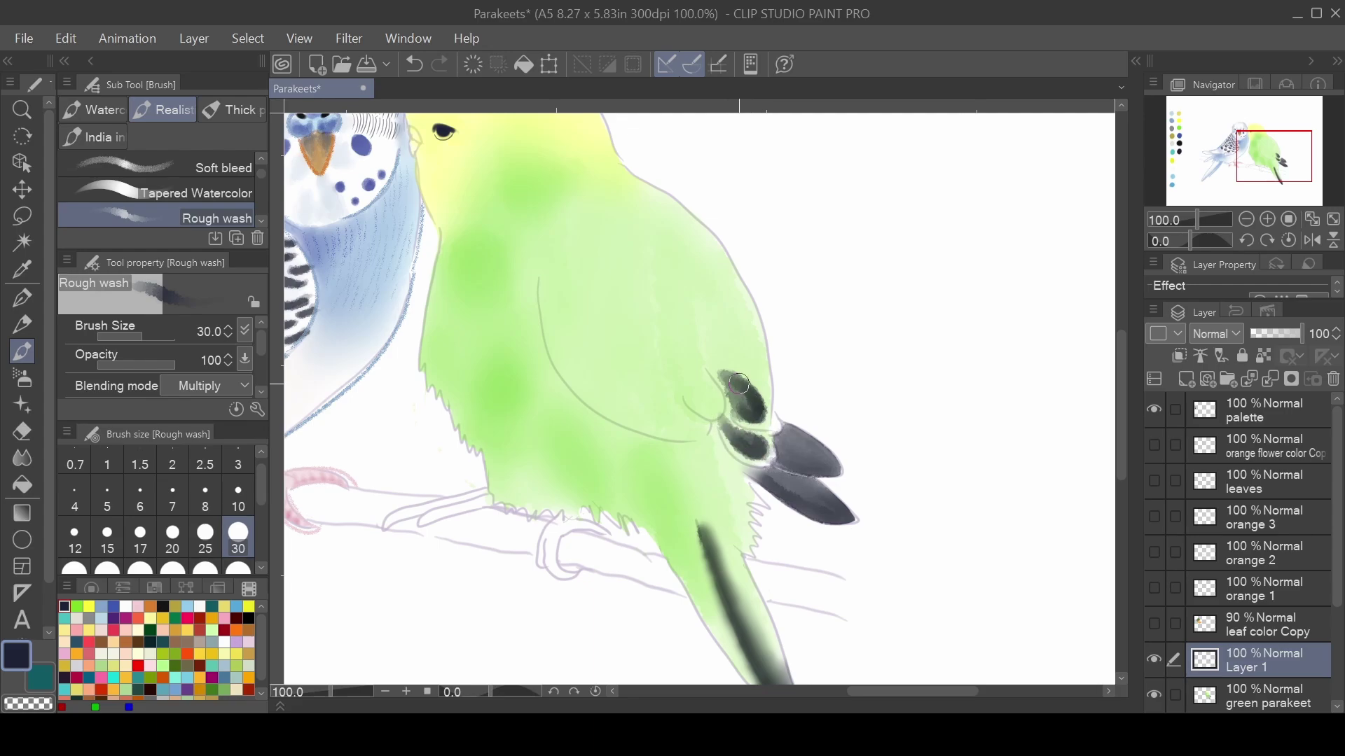
- Paint the first dark scallop spots near the wing tip with a size-15 wash brush
key("bracketleft")
key("bracketleft")
key("bracketleft")
mouse_move(760, 376)
left_mouse_down()
mouse_move(754, 321)
mouse_move(735, 303)
left_mouse_up()
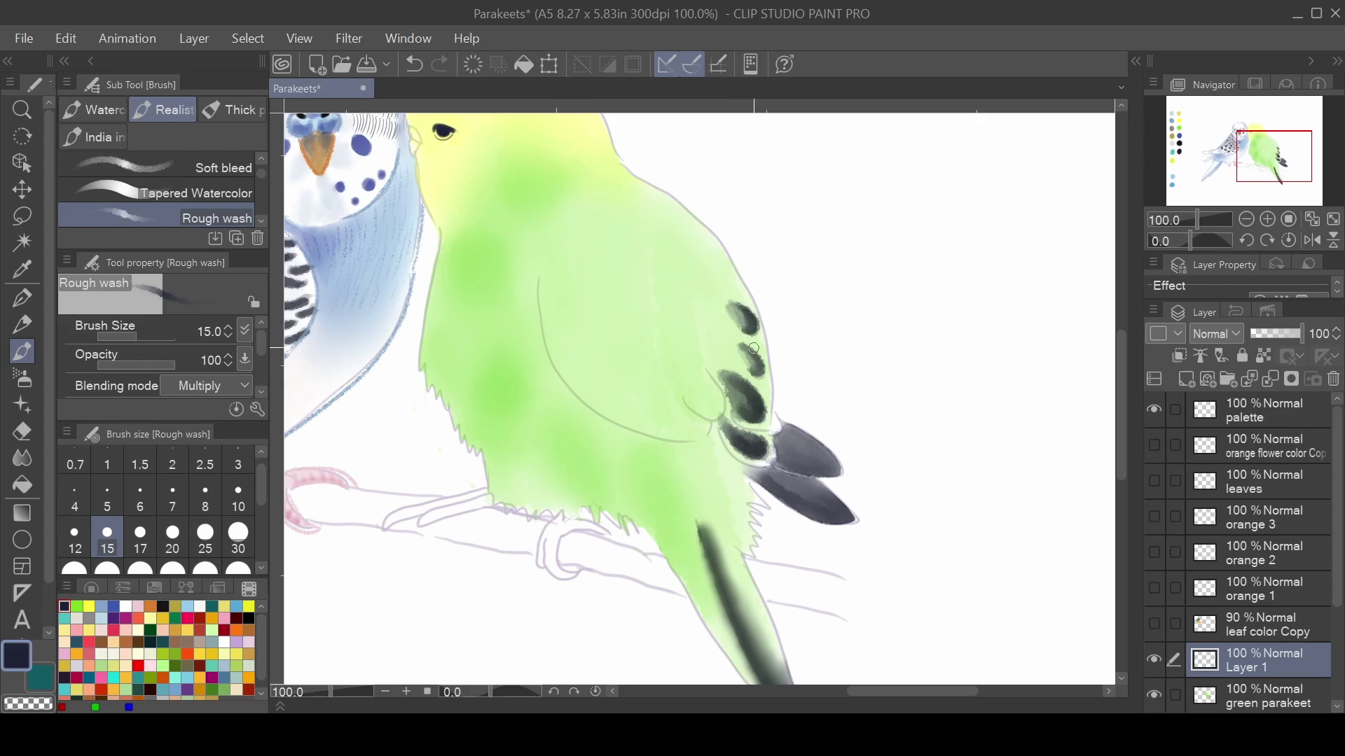
left_click_drag(699, 405, 698, 402)
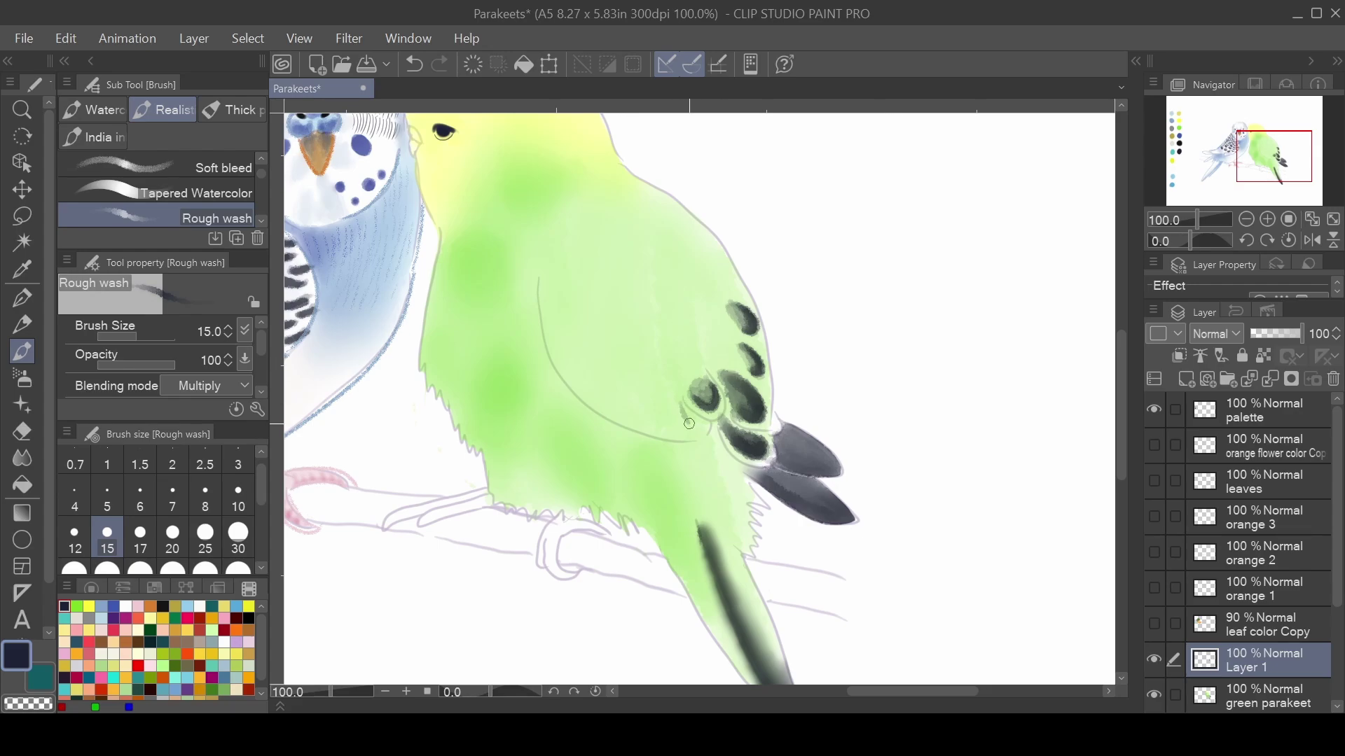
mouse_move(689, 424)
left_mouse_down()
mouse_move(690, 400)
mouse_move(701, 409)
mouse_move(677, 431)
mouse_move(653, 416)
left_mouse_up()
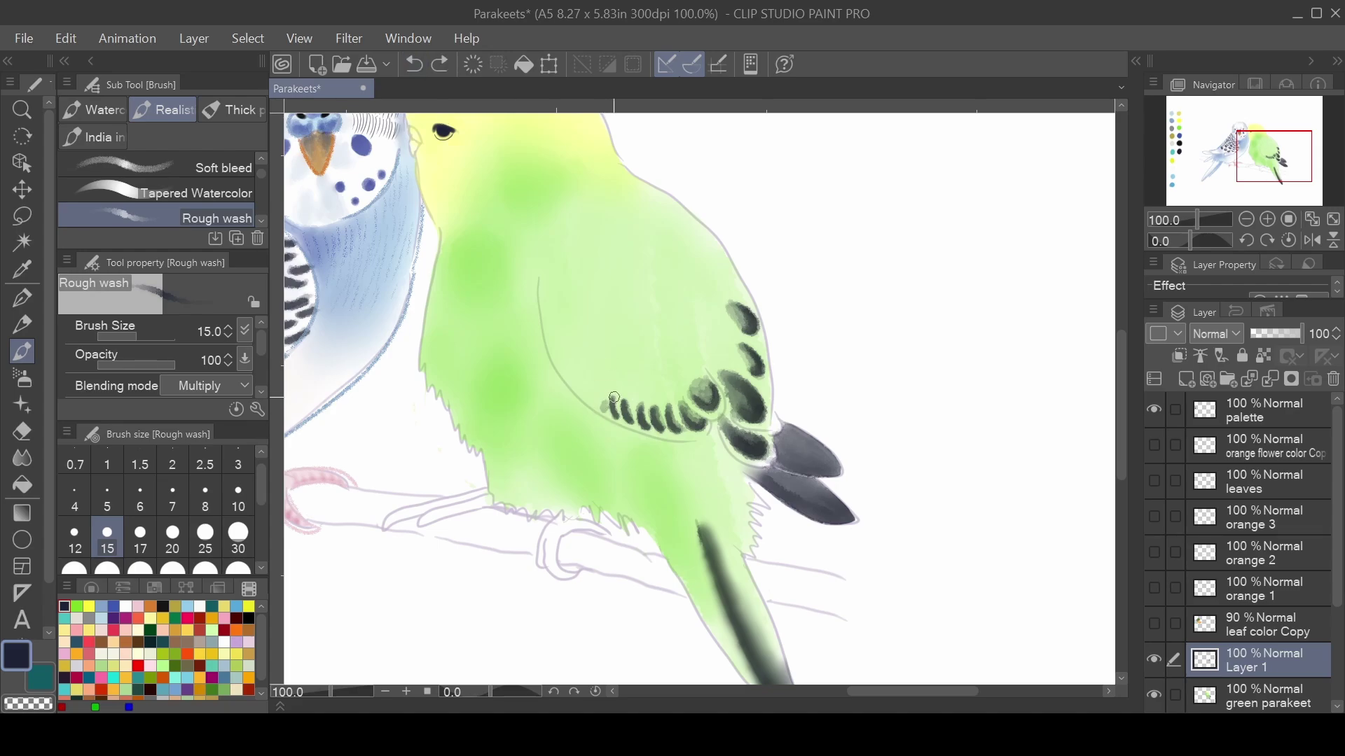
left_click(371, 69)
left_click_drag(602, 411, 600, 406)
mouse_move(694, 383)
left_mouse_down()
mouse_move(709, 396)
mouse_move(650, 394)
left_mouse_up()
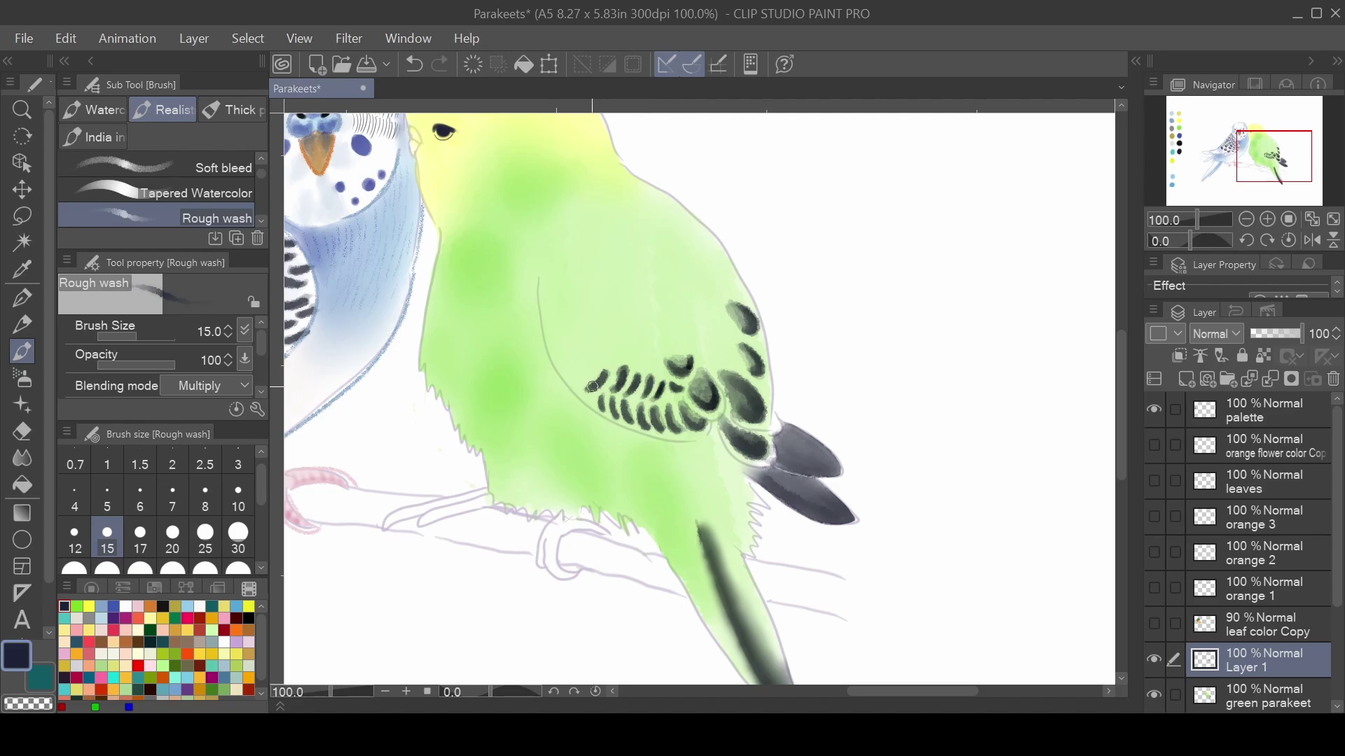
- Add rows of curved dark bars across the wing front toward the shoulder, saving along the way
mouse_move(560, 375)
left_mouse_down()
mouse_move(584, 363)
mouse_move(585, 379)
left_mouse_up()
key("ctrl+s")
mouse_move(650, 351)
left_mouse_down()
mouse_move(661, 344)
mouse_move(649, 325)
mouse_move(601, 300)
mouse_move(607, 282)
left_mouse_up()
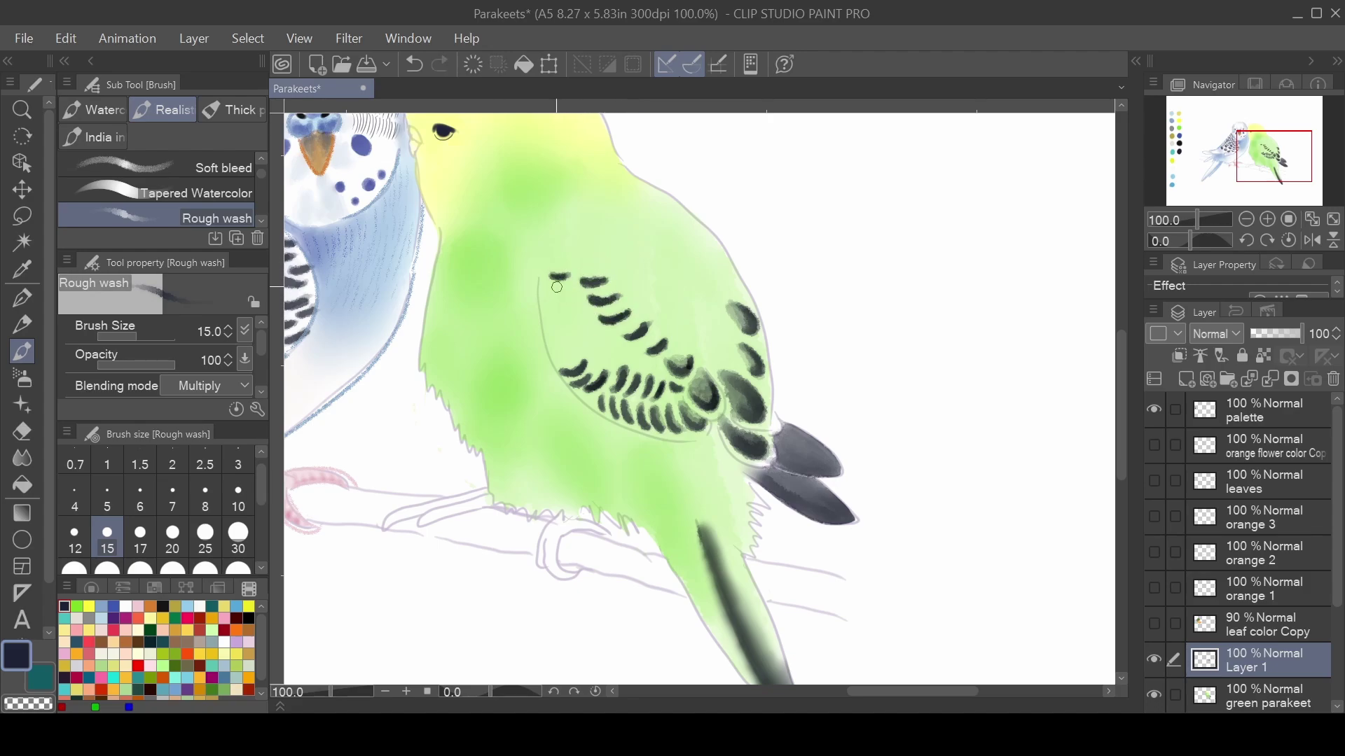
key("ctrl+s")
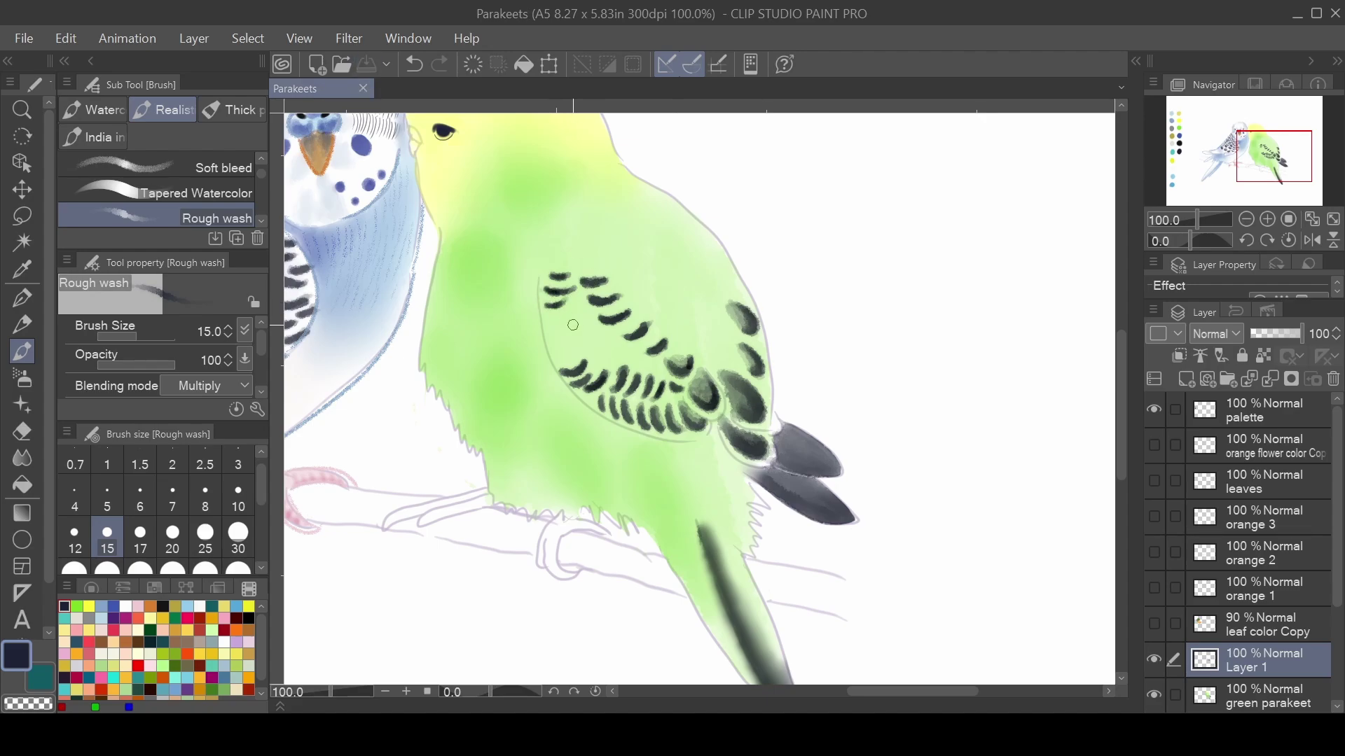
mouse_move(594, 358)
left_mouse_down()
mouse_move(620, 347)
mouse_move(584, 301)
left_mouse_up()
mouse_move(578, 350)
left_mouse_down()
mouse_move(557, 354)
mouse_move(550, 337)
left_mouse_up()
left_click_drag(572, 317, 550, 318)
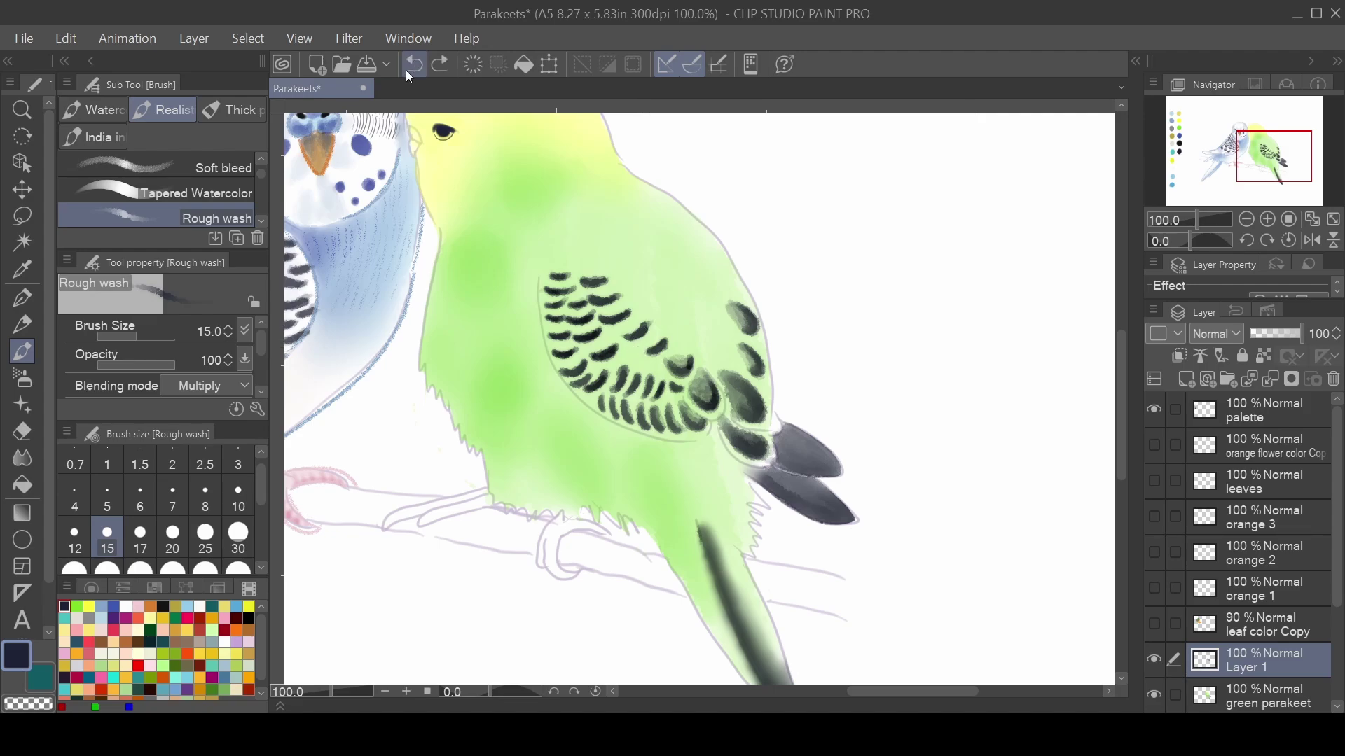
key("bracketleft")
key("bracketleft")
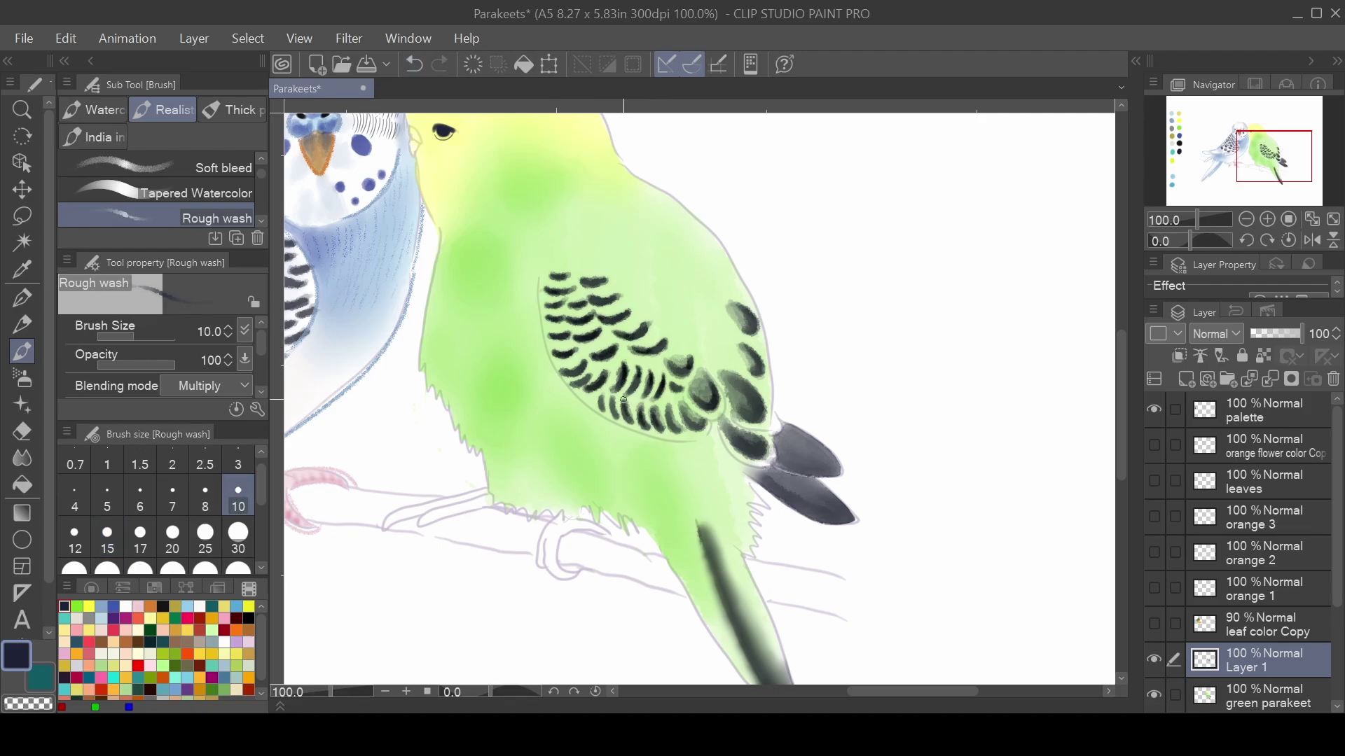
- Extend dark feather marks over the upper wing and back with the size-15 Rough wash brush
key("bracketright")
key("bracketright")
key("bracketright")
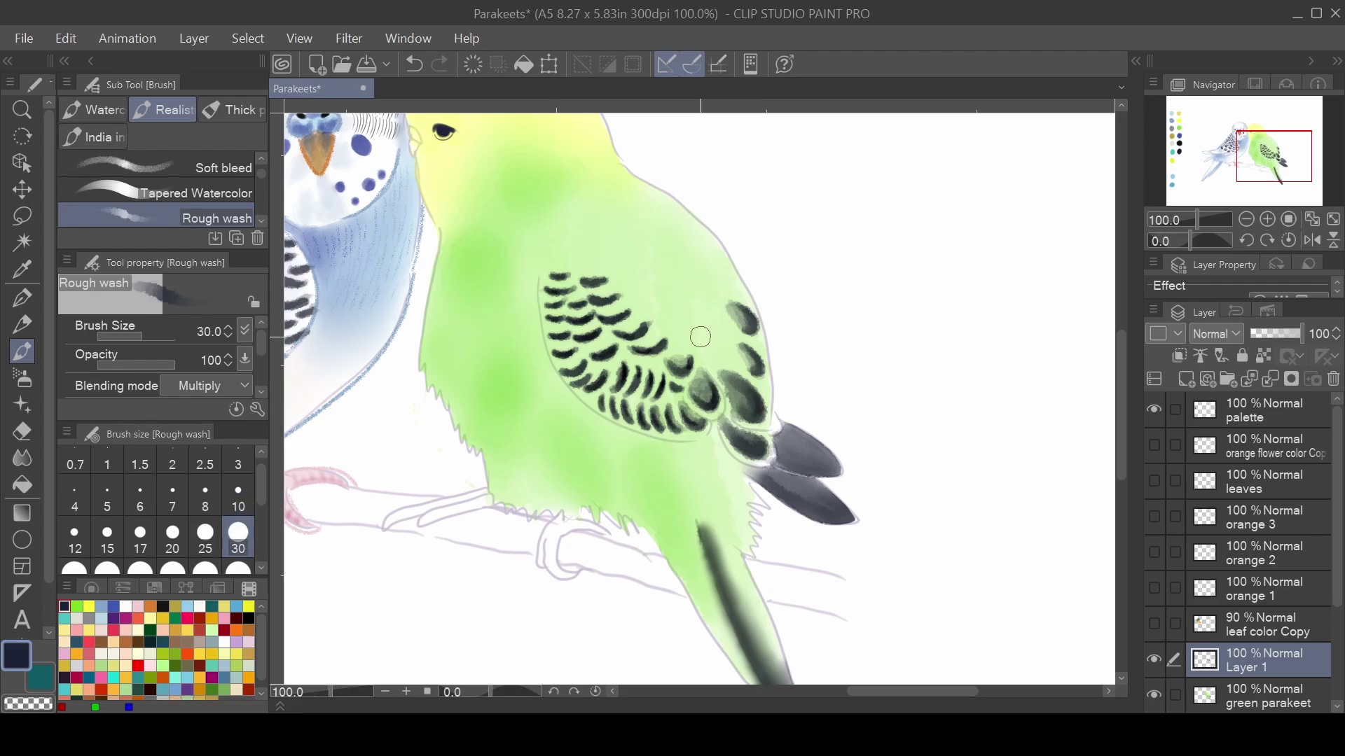
key("ctrl+z")
mouse_move(707, 336)
left_mouse_down()
mouse_move(725, 343)
mouse_move(708, 322)
mouse_move(722, 354)
mouse_move(727, 305)
mouse_move(683, 335)
mouse_move(670, 299)
mouse_move(687, 336)
left_mouse_up()
key("ctrl+z")
key("bracketleft")
key("bracketleft")
key("bracketleft")
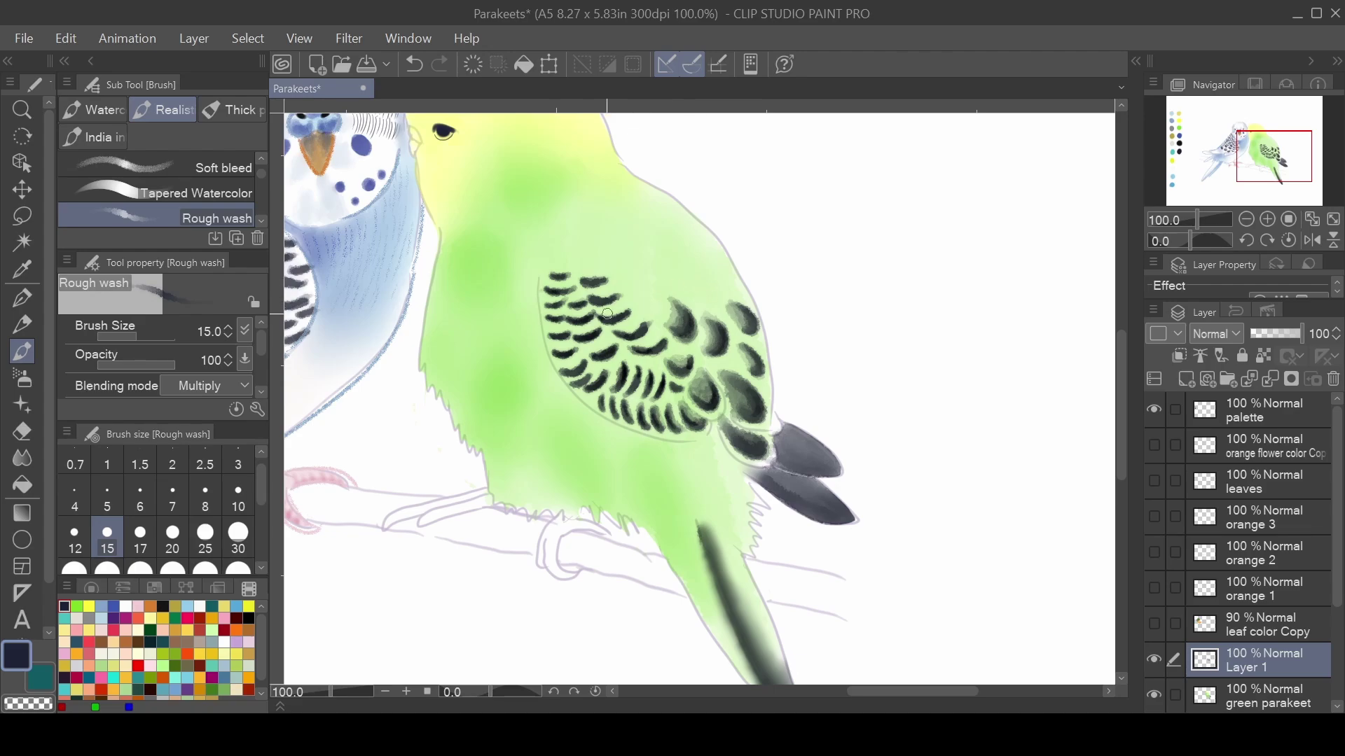
mouse_move(712, 294)
left_mouse_down()
mouse_move(695, 264)
mouse_move(700, 290)
left_mouse_up()
mouse_move(736, 271)
left_mouse_down()
mouse_move(725, 289)
mouse_move(725, 265)
mouse_move(741, 289)
mouse_move(736, 250)
left_mouse_up()
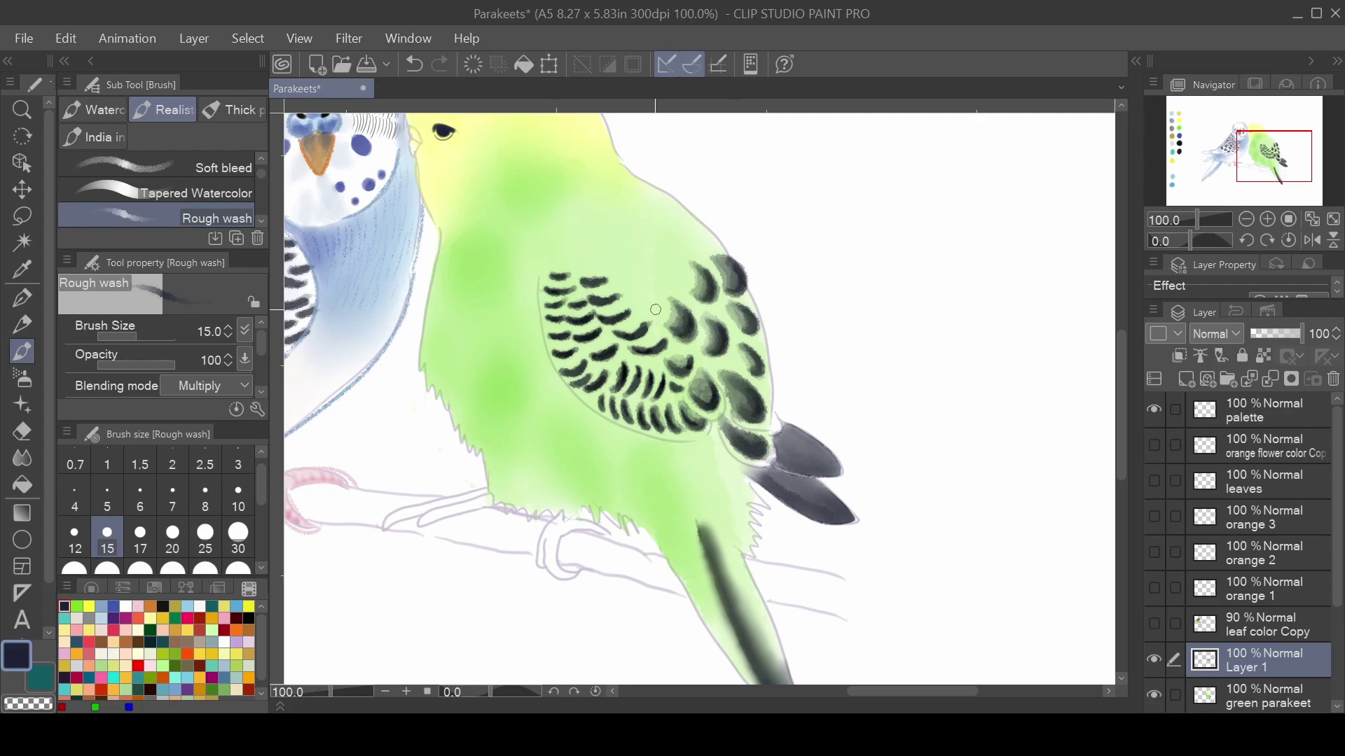
mouse_move(656, 310)
left_mouse_down()
mouse_move(640, 277)
mouse_move(672, 285)
mouse_move(660, 251)
mouse_move(676, 262)
left_mouse_up()
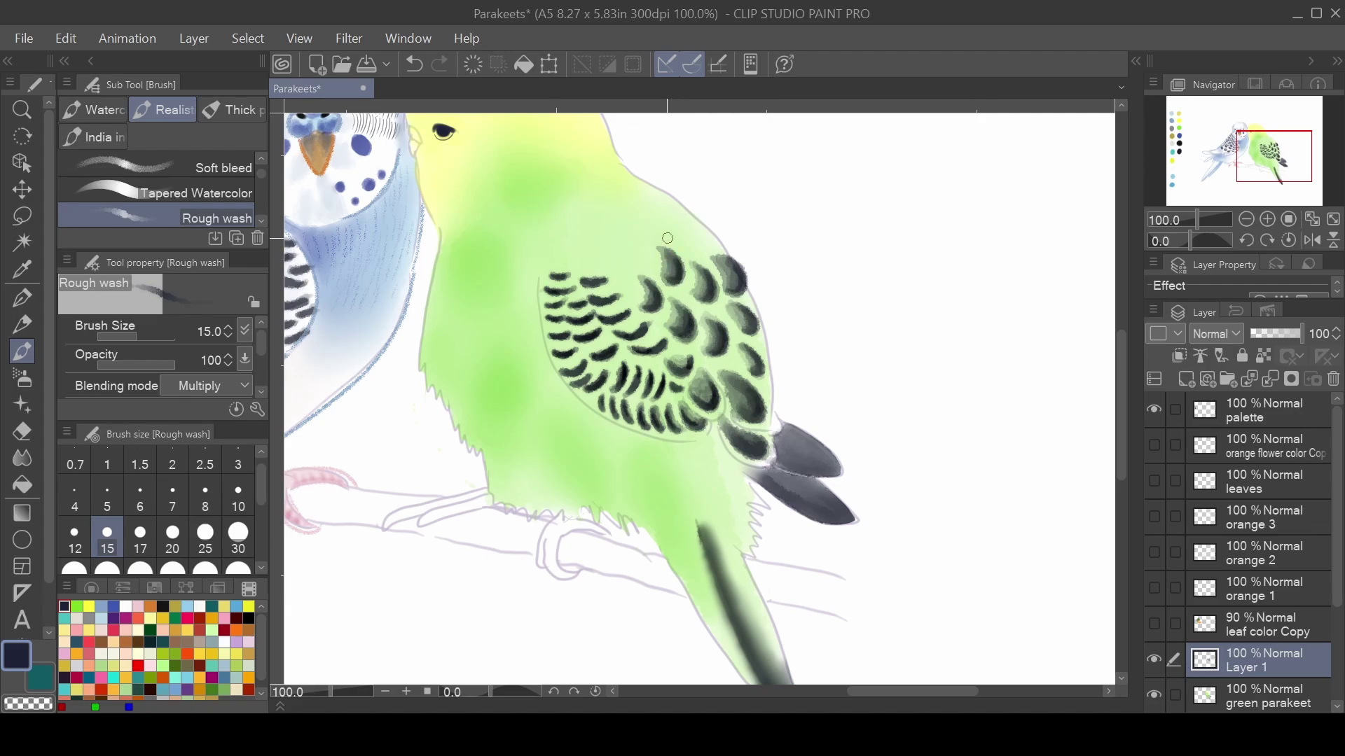
mouse_move(569, 261)
left_mouse_down()
mouse_move(625, 262)
mouse_move(665, 210)
mouse_move(690, 218)
mouse_move(643, 261)
mouse_move(622, 228)
mouse_move(698, 257)
mouse_move(695, 220)
mouse_move(695, 346)
mouse_move(727, 359)
left_mouse_up()
- Wash bright green over the wing's top edge and lower body, and yellow across the head
left_click(698, 249, "alt")
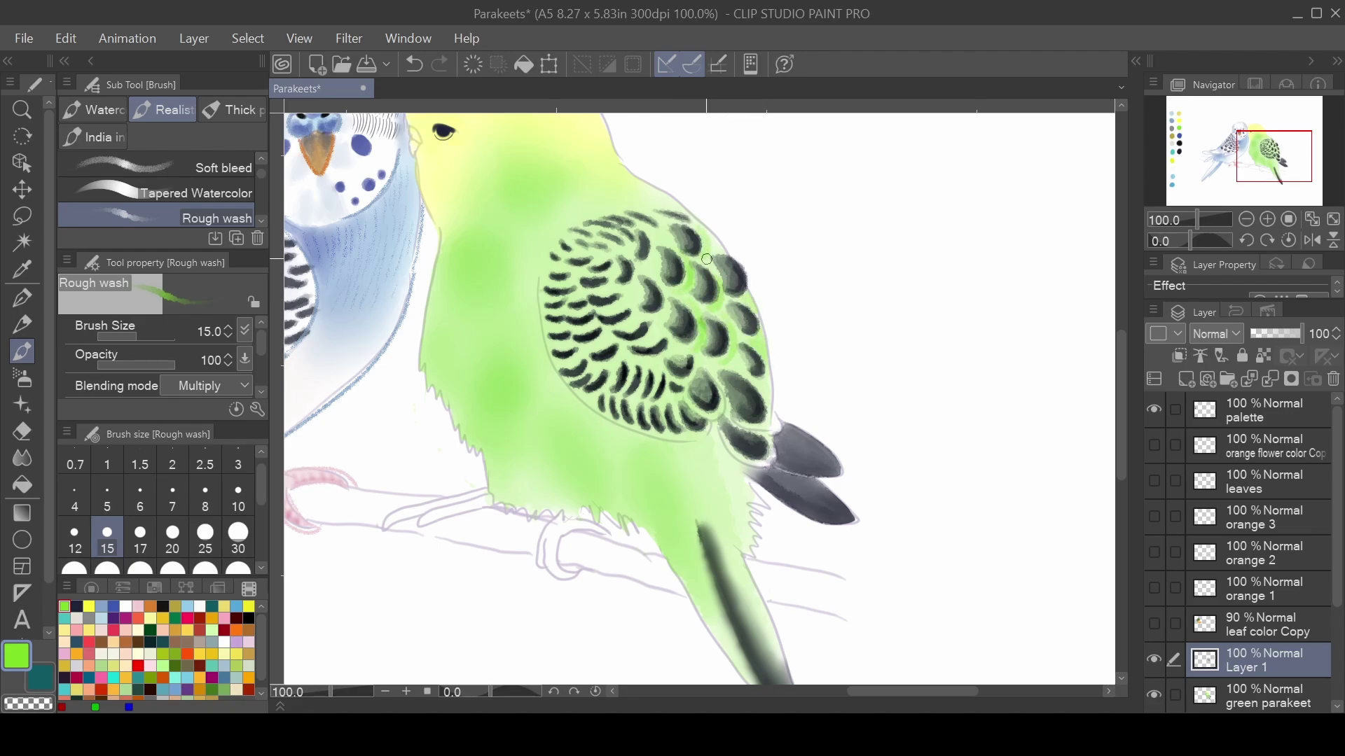
key("bracketright")
key("bracketright")
key("bracketright")
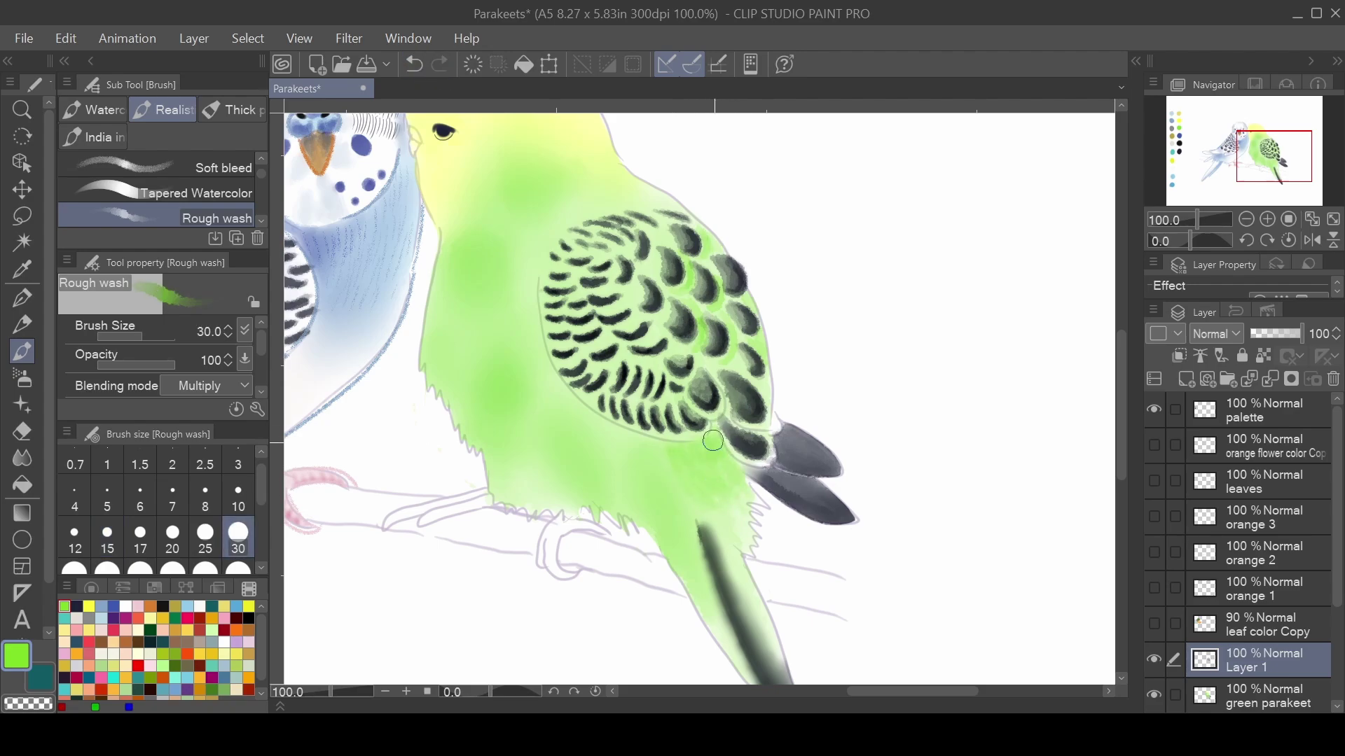
mouse_move(655, 185)
left_mouse_down()
mouse_move(570, 217)
mouse_move(630, 196)
left_mouse_up()
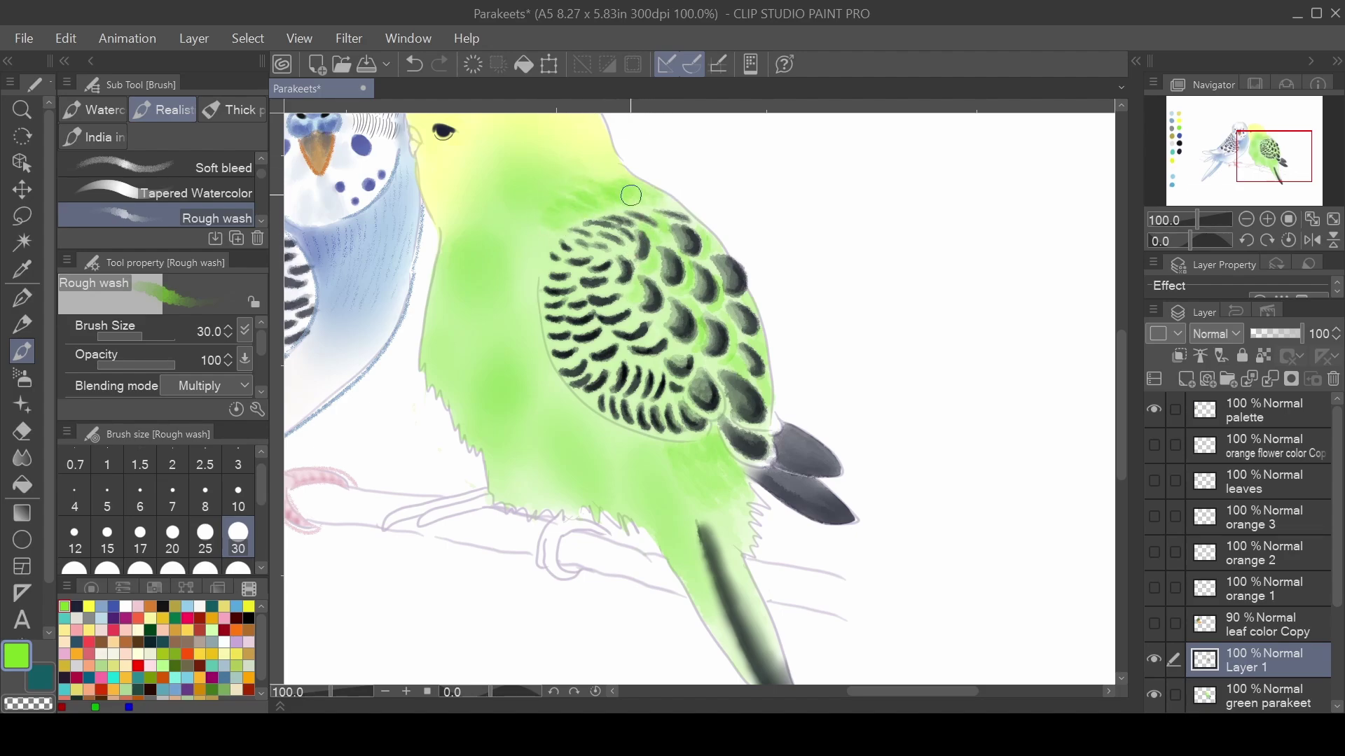
mouse_move(465, 366)
left_mouse_down()
mouse_move(511, 450)
mouse_move(516, 376)
mouse_move(547, 424)
mouse_move(658, 483)
left_mouse_up()
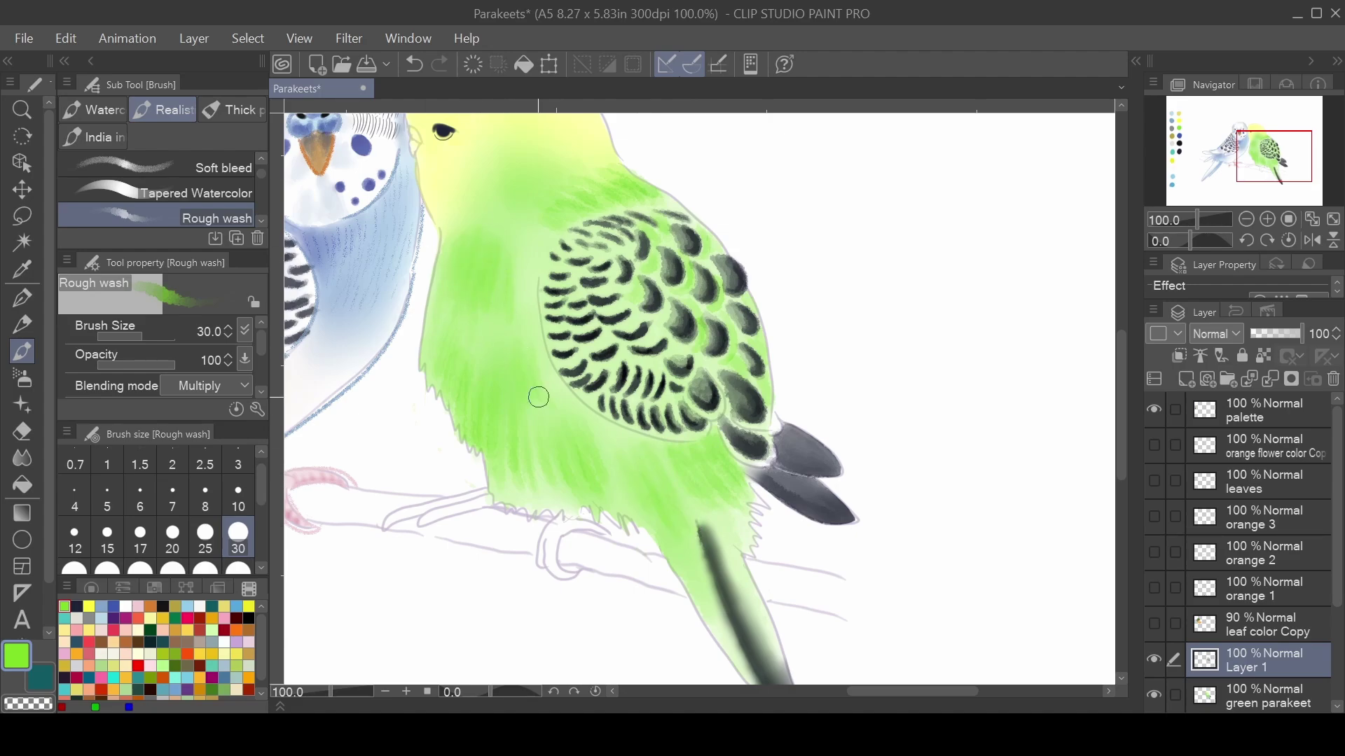
scroll(540, 378, "up", 5)
left_click(592, 326, "alt")
mouse_move(576, 288)
left_mouse_down()
mouse_move(592, 322)
mouse_move(460, 238)
mouse_move(510, 271)
left_mouse_up()
left_click(473, 381, "alt")
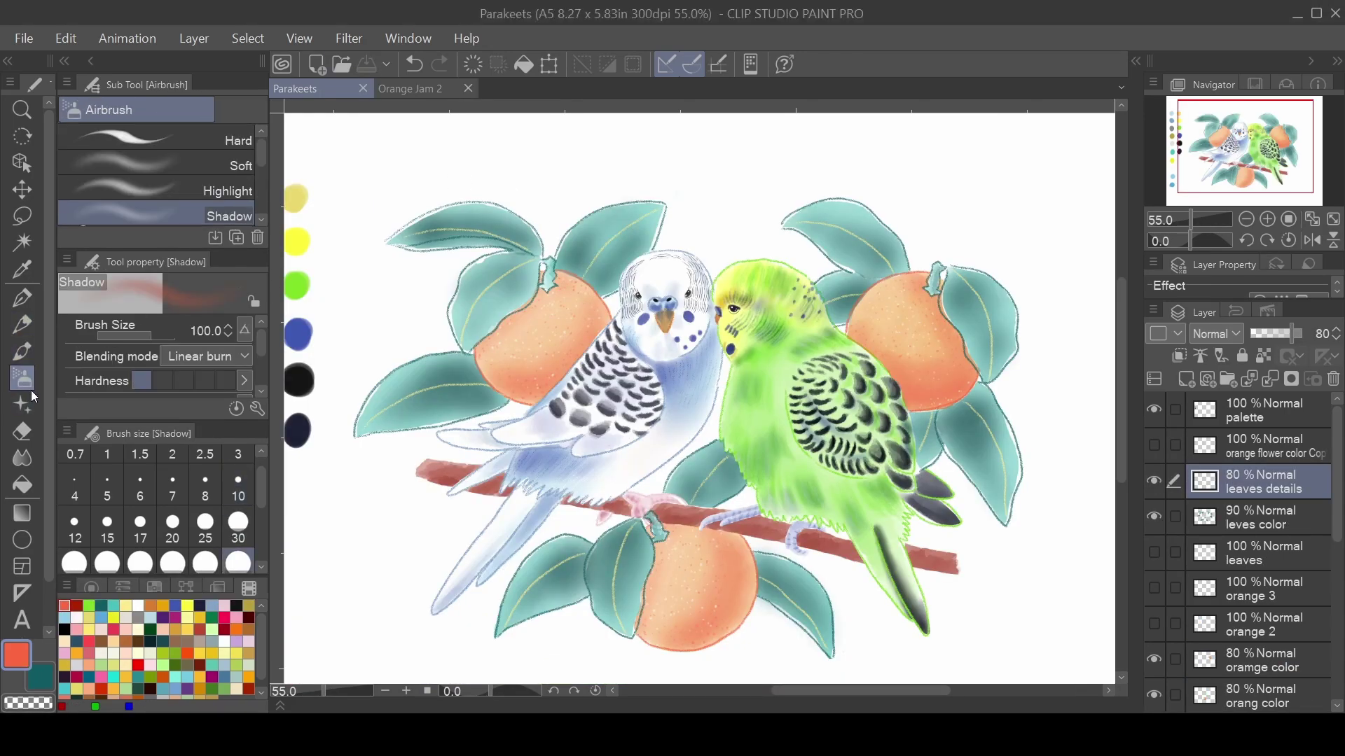
- On the leves color layer, airbrush soft white highlights on the left and lower-right leaves
left_click(22, 405)
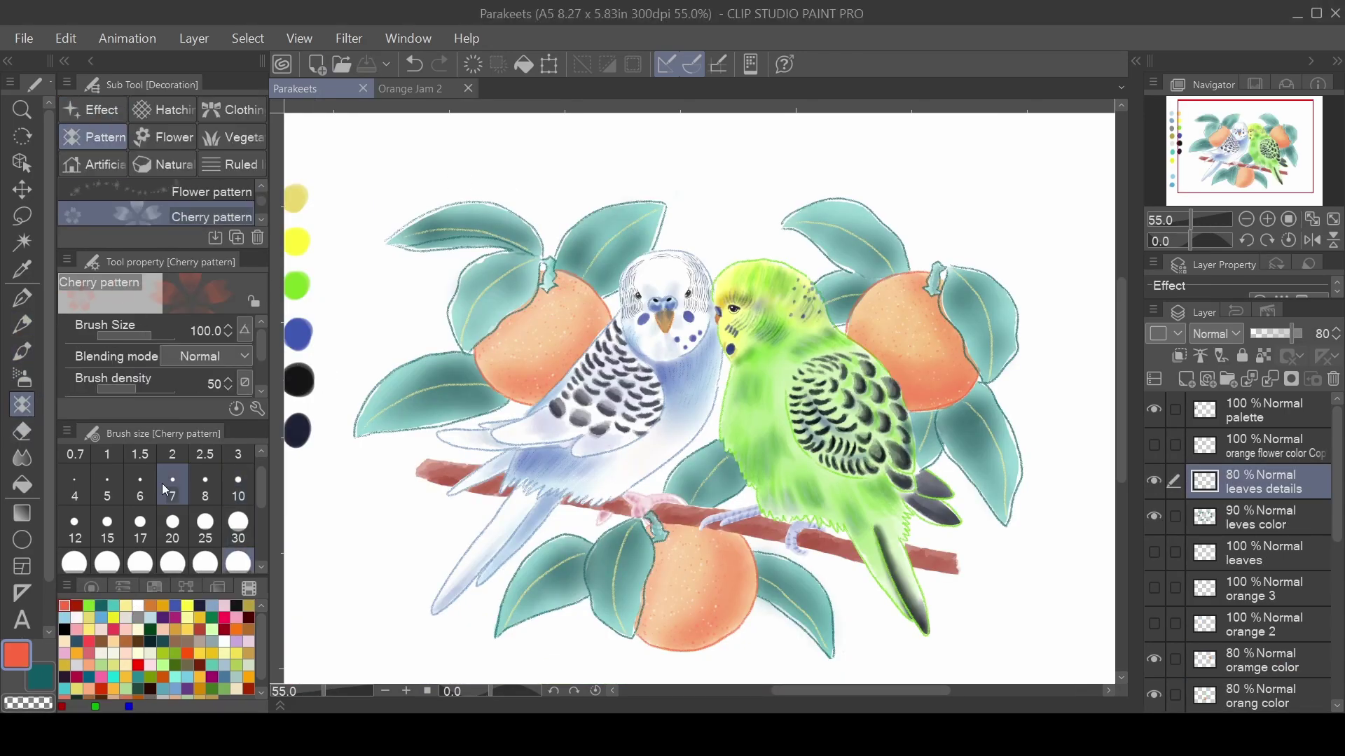
key("b")
left_click(137, 606)
left_click(22, 324)
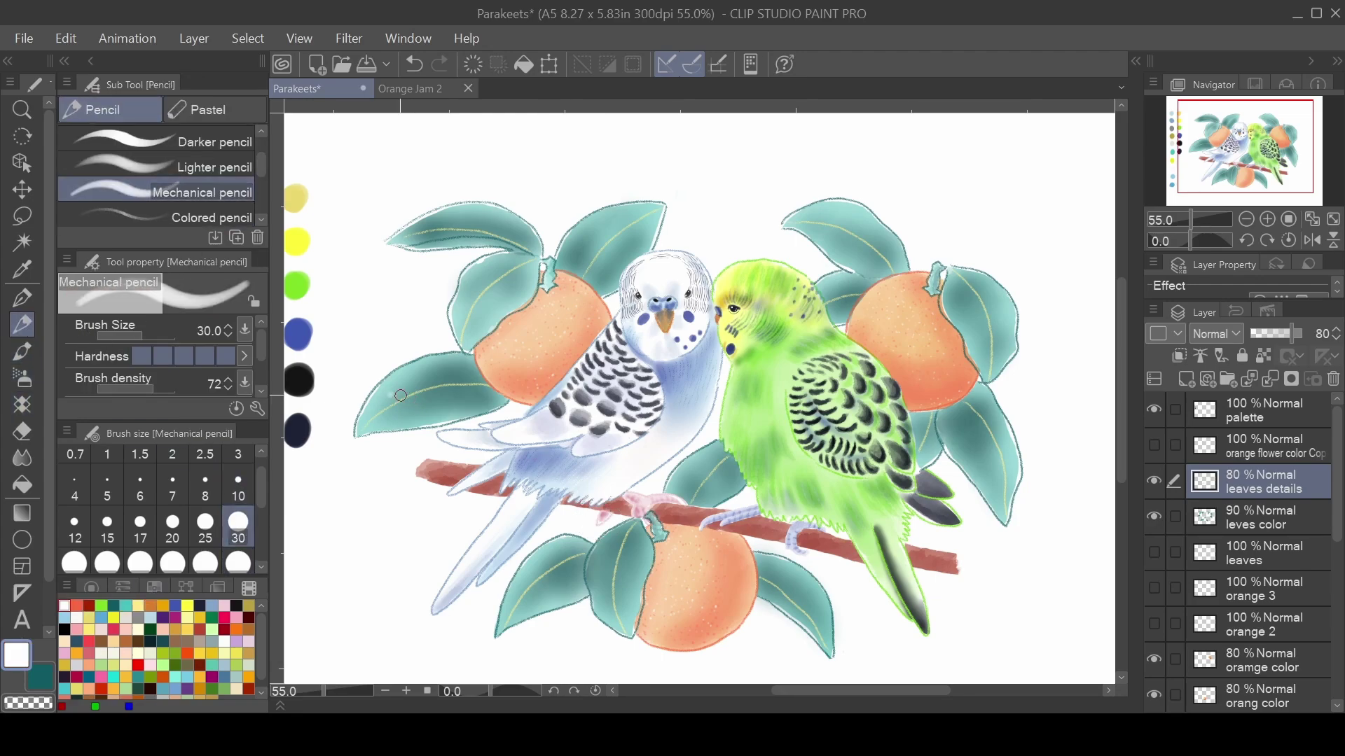
left_click(21, 378)
left_click(410, 406, "ctrl+shift")
left_click_drag(399, 402, 424, 413)
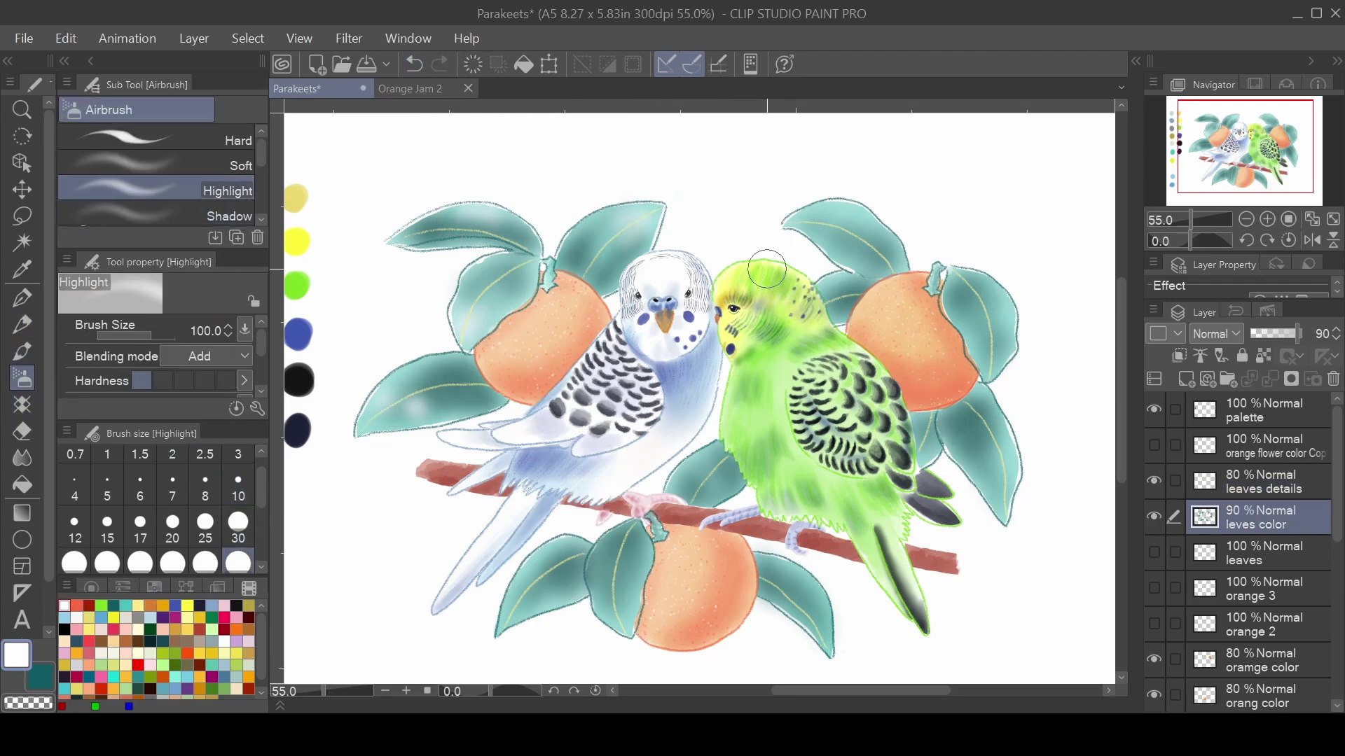
left_click_drag(1008, 442, 998, 513)
- Dot fine white Mechanical pencil highlights on the top-left and right leaves, then save
key("p")
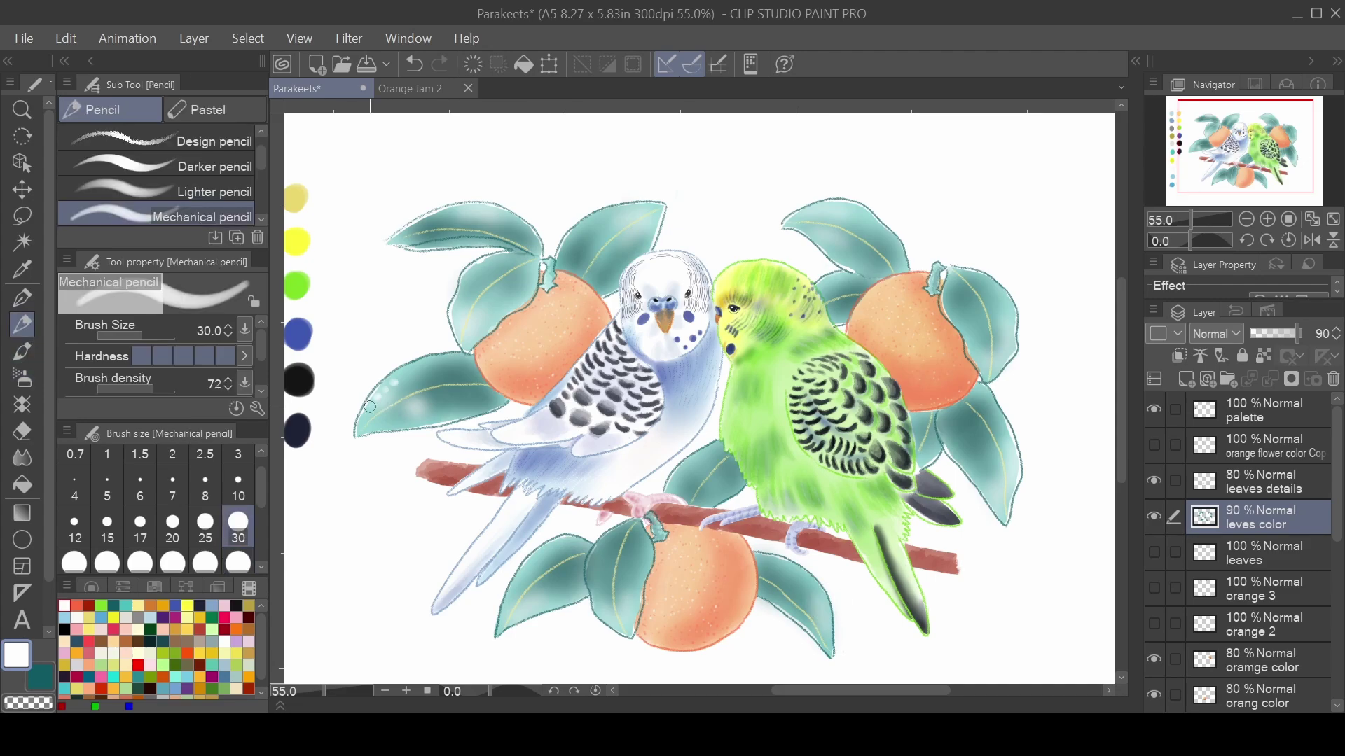
left_click(411, 232)
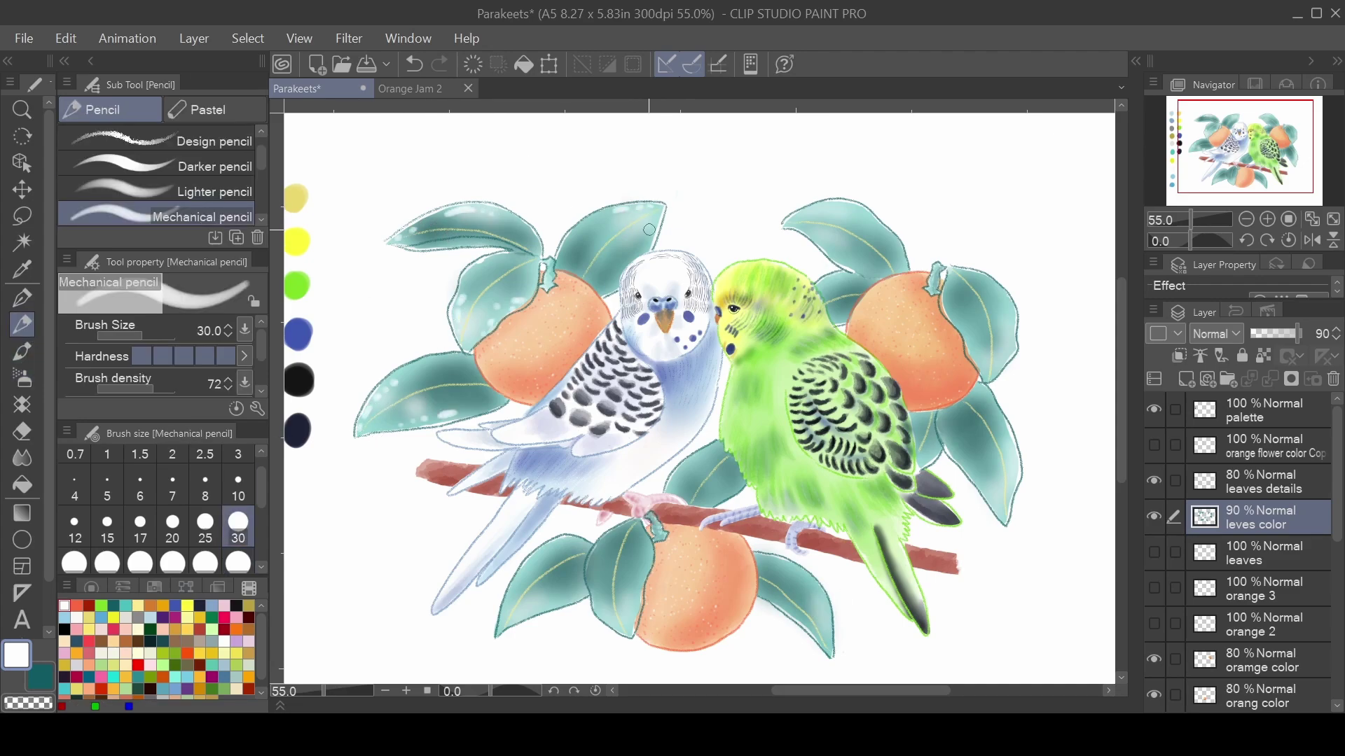
left_click_drag(1011, 485, 986, 498)
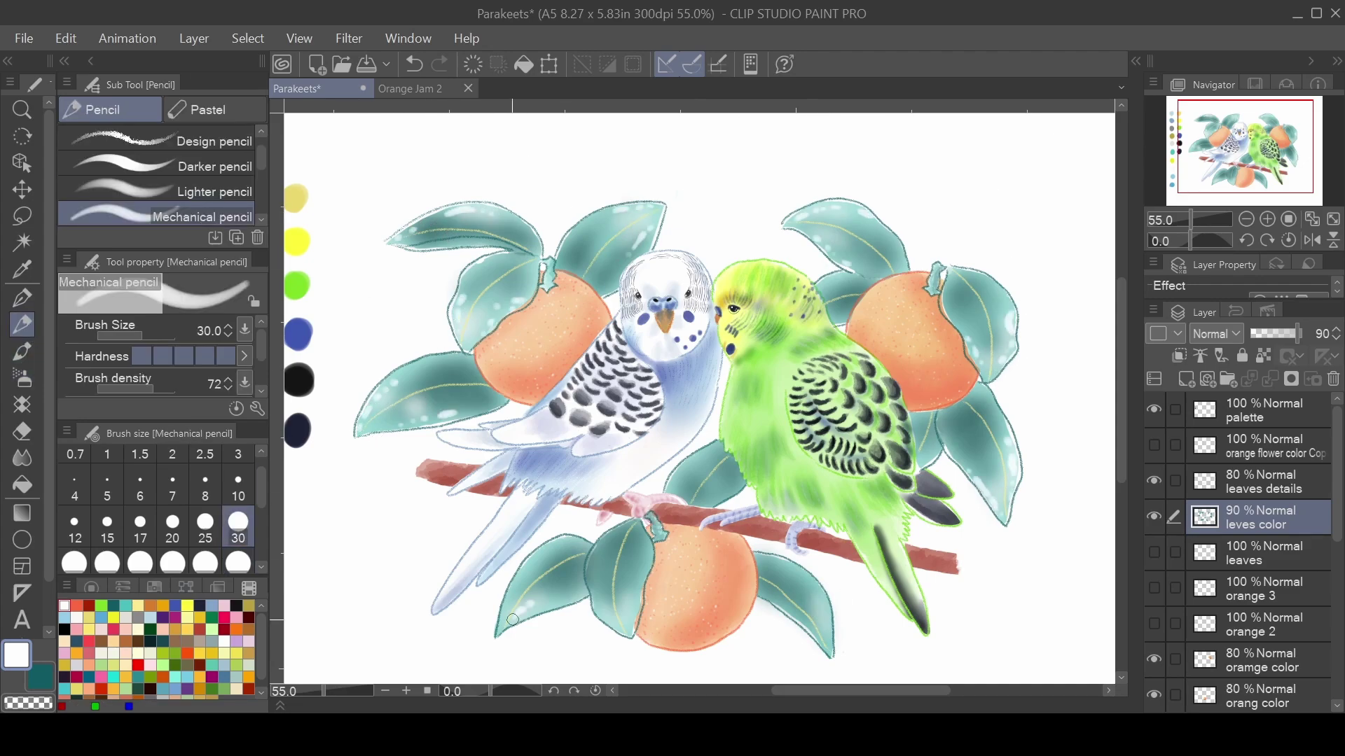
scroll(266, 158, "down", 1)
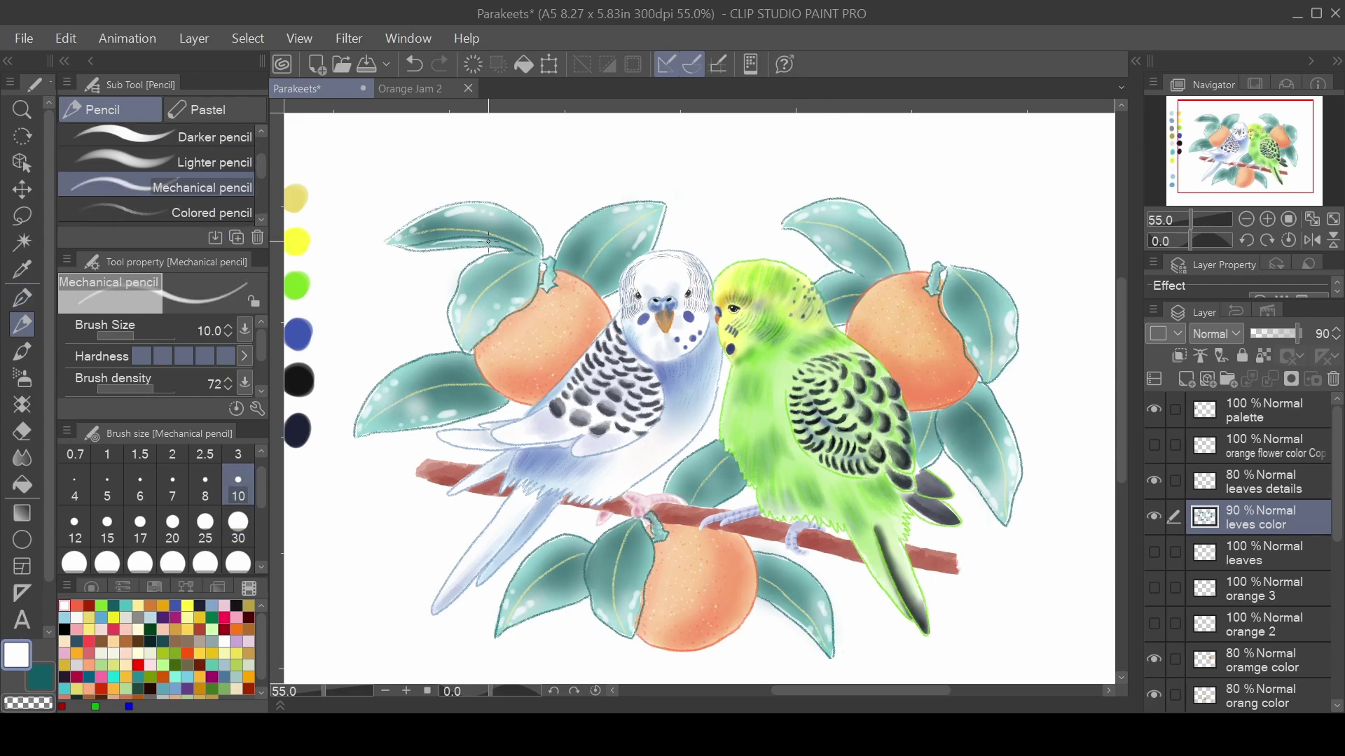
key("ctrl+s")
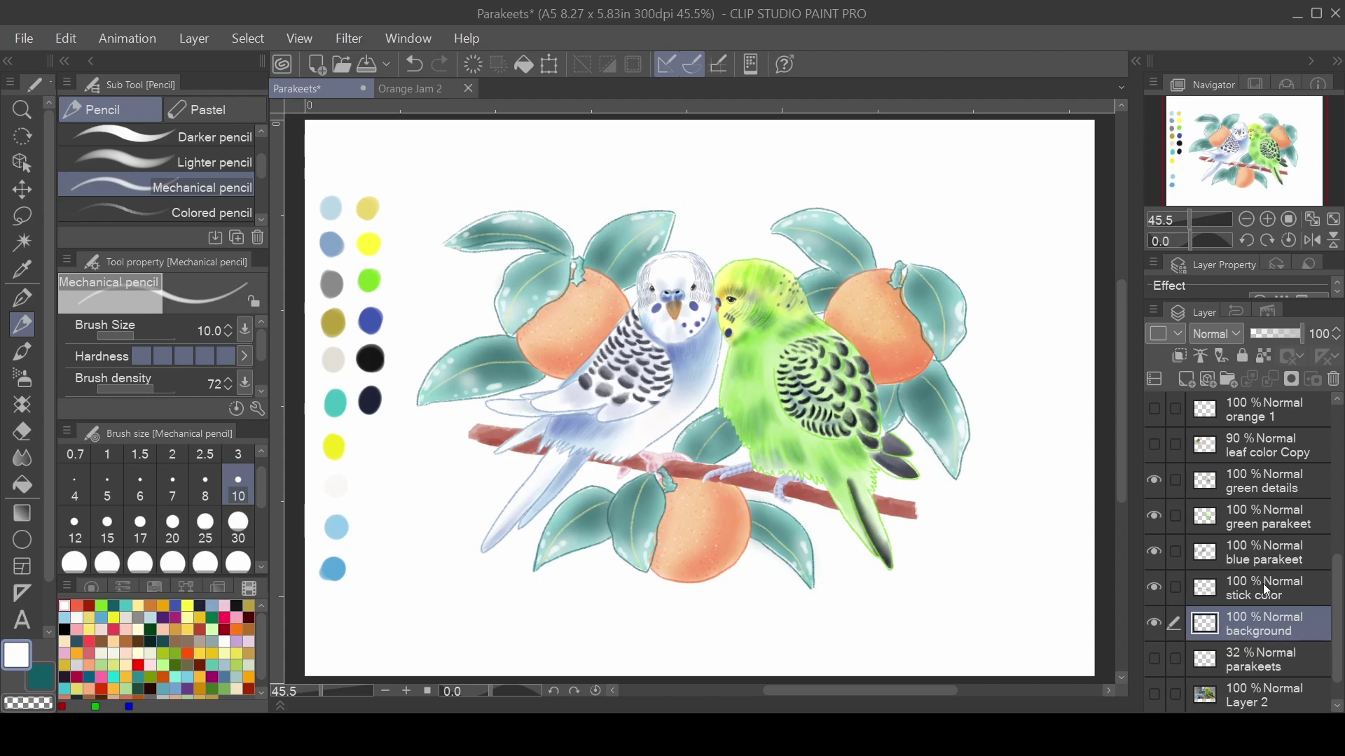
- Wash the background pale cream yellow with a 1000px Rough brush, then save
scroll(175, 522, "down", 3)
left_click(240, 521)
left_click(238, 553)
key("b")
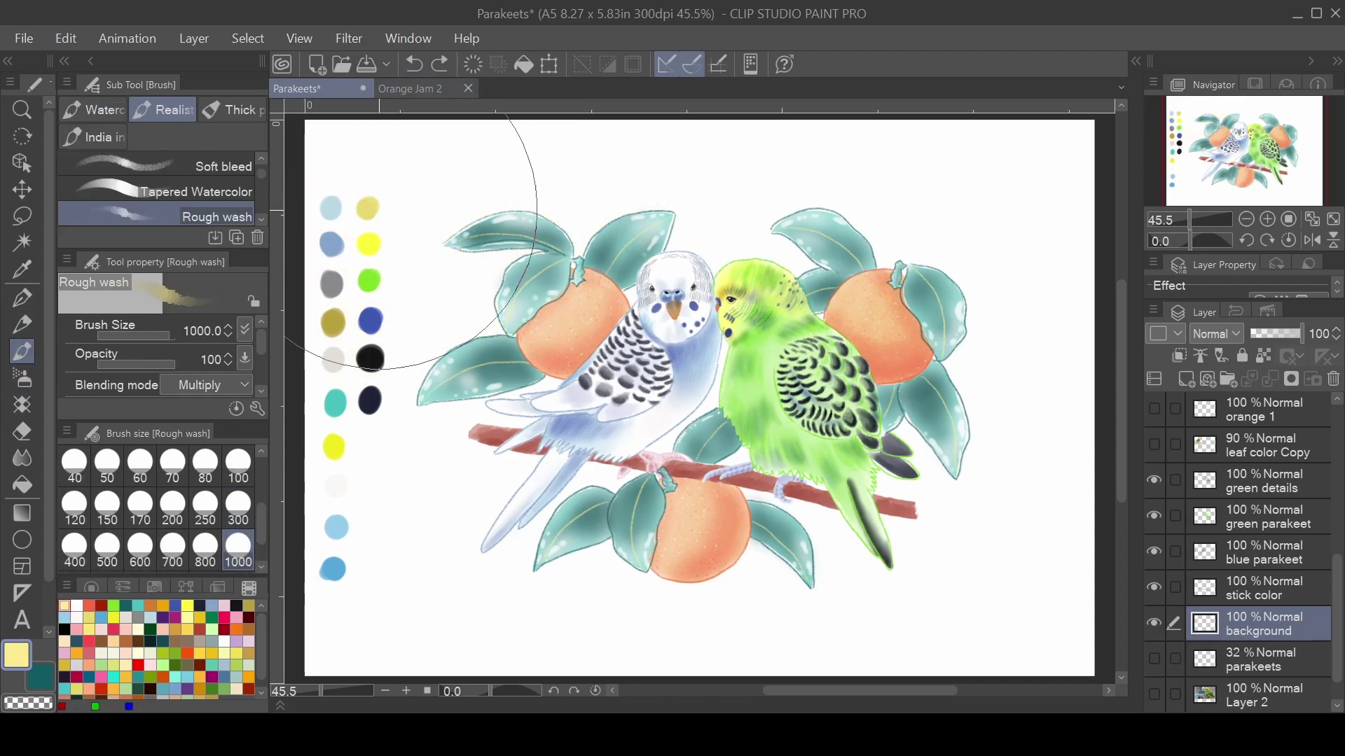
mouse_move(420, 134)
left_mouse_down()
mouse_move(963, 346)
mouse_move(980, 609)
mouse_move(496, 105)
mouse_move(295, 574)
mouse_move(449, 181)
left_mouse_up()
key("ctrl+s")
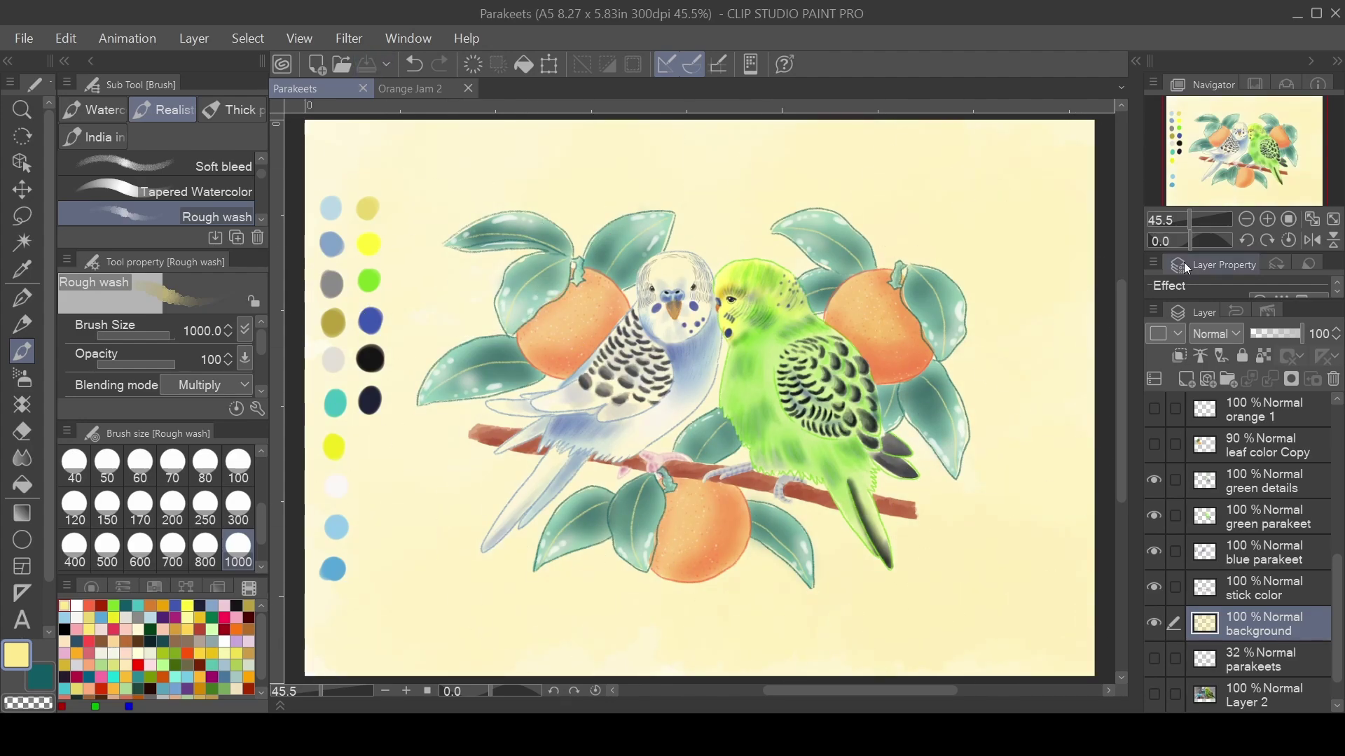
- Erase the yellow wash behind the blue parakeet, fit the page in view, and save
key("e")
left_click(238, 512)
left_click(238, 553)
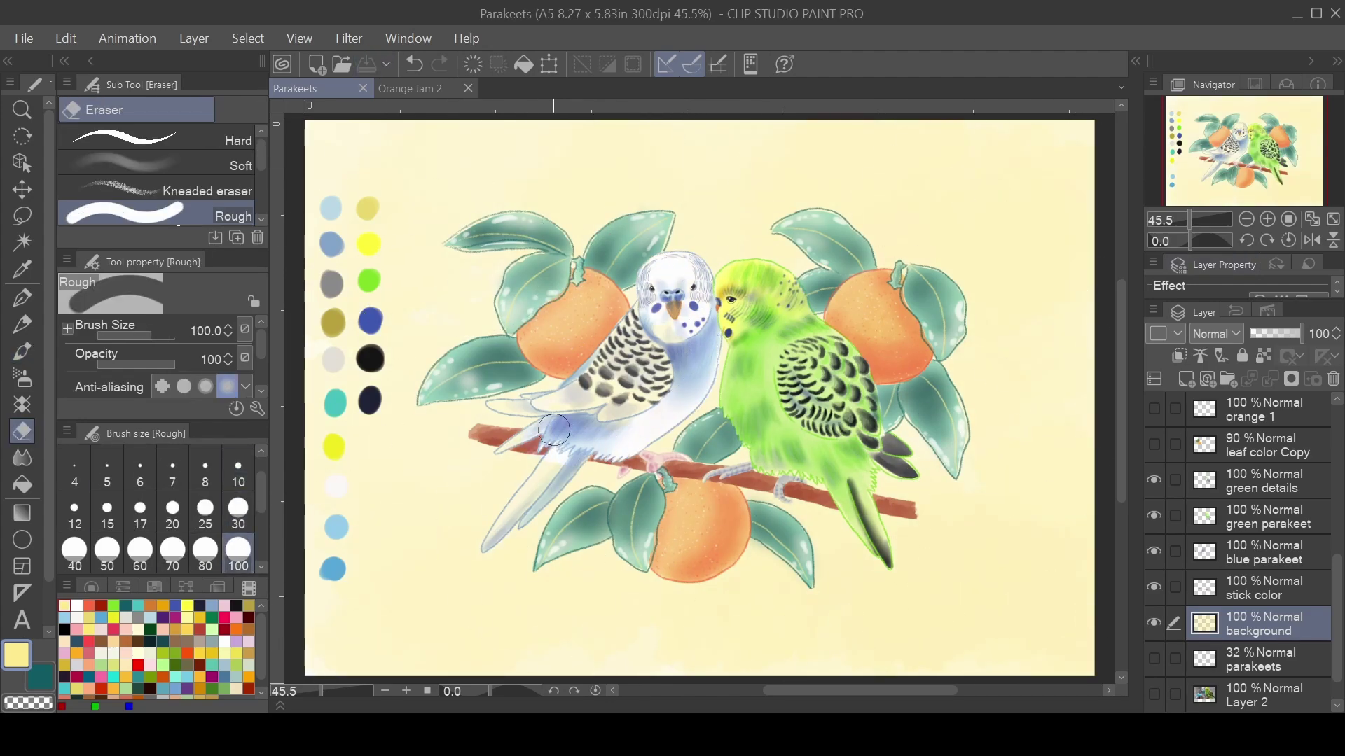
left_click_drag(563, 441, 576, 394)
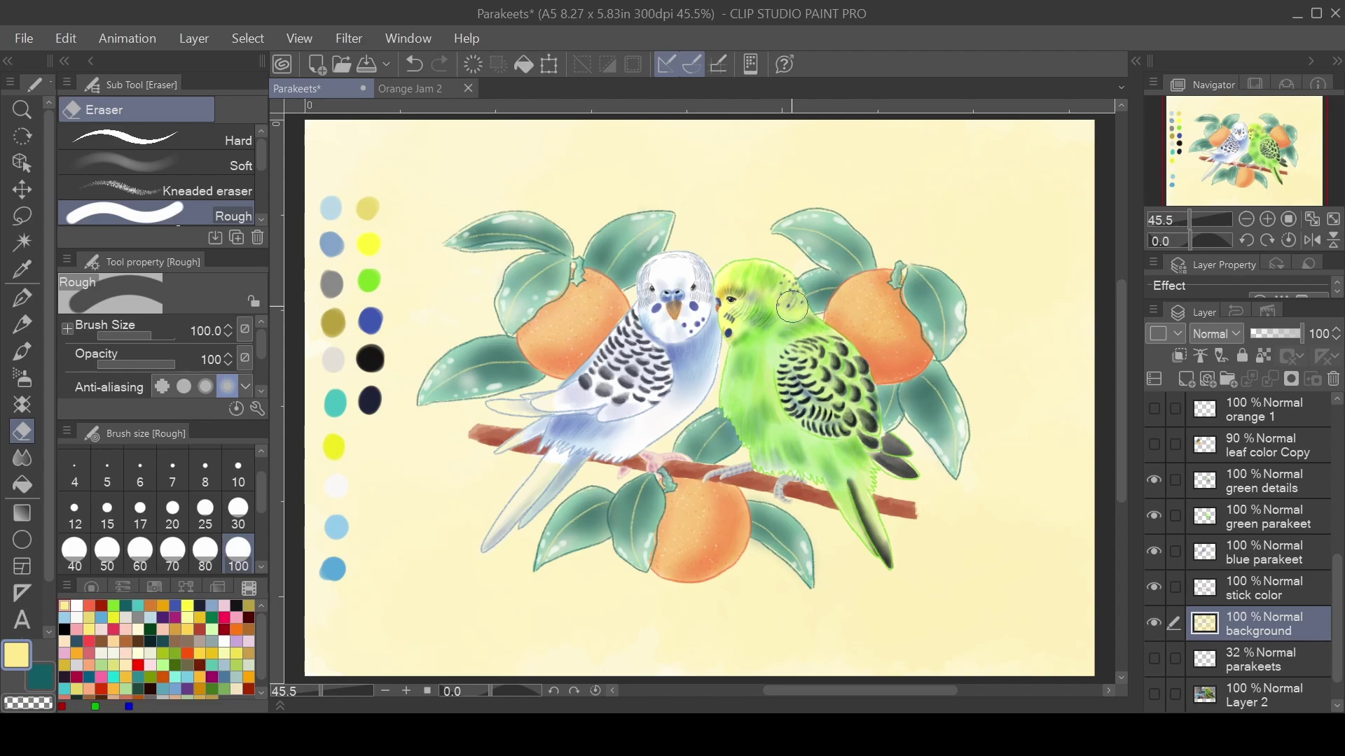
left_click(1267, 219)
left_click(238, 512)
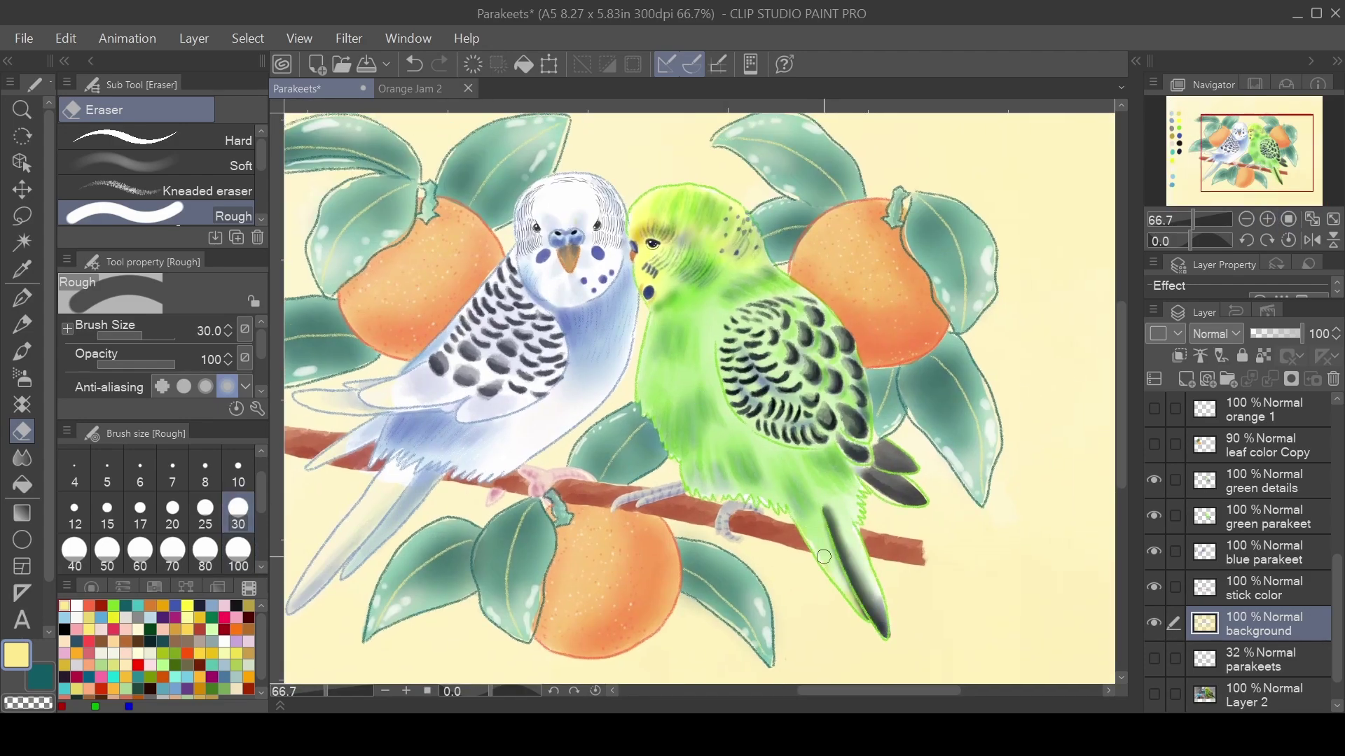
scroll(882, 445, "left", 3)
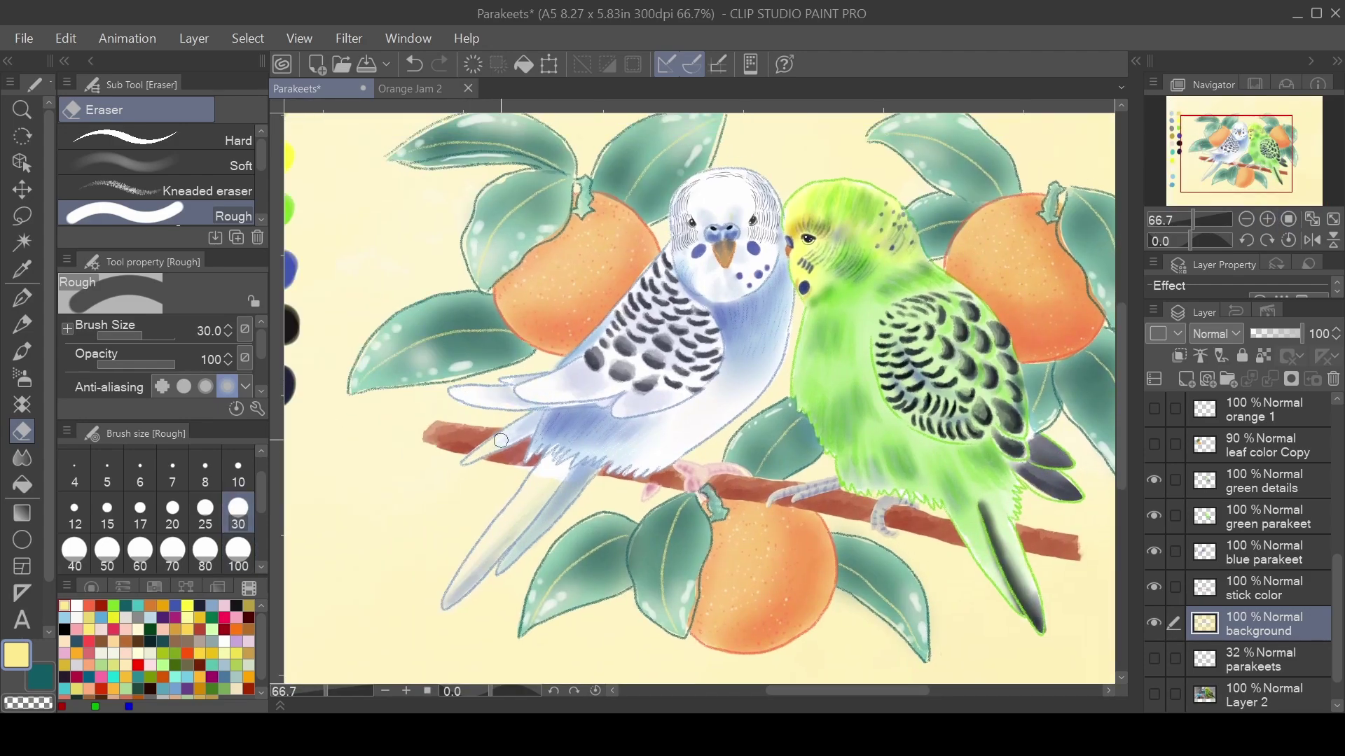
key("ctrl+0")
key("ctrl+s")
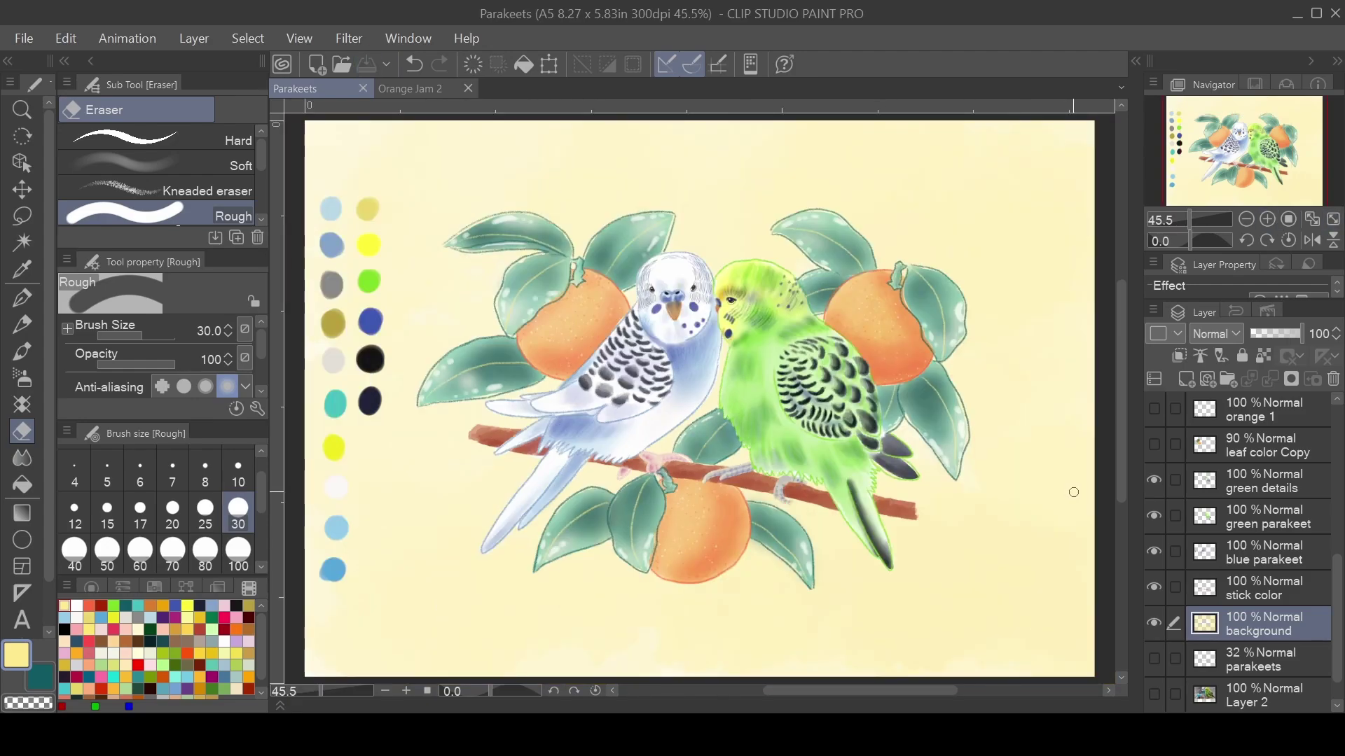
- Hide the colour swatch layer and the blue parakeet layer to check the erasing
scroll(1306, 571, "up", 5)
left_click(1153, 485)
scroll(1157, 504, "down", 5)
left_click(1153, 516)
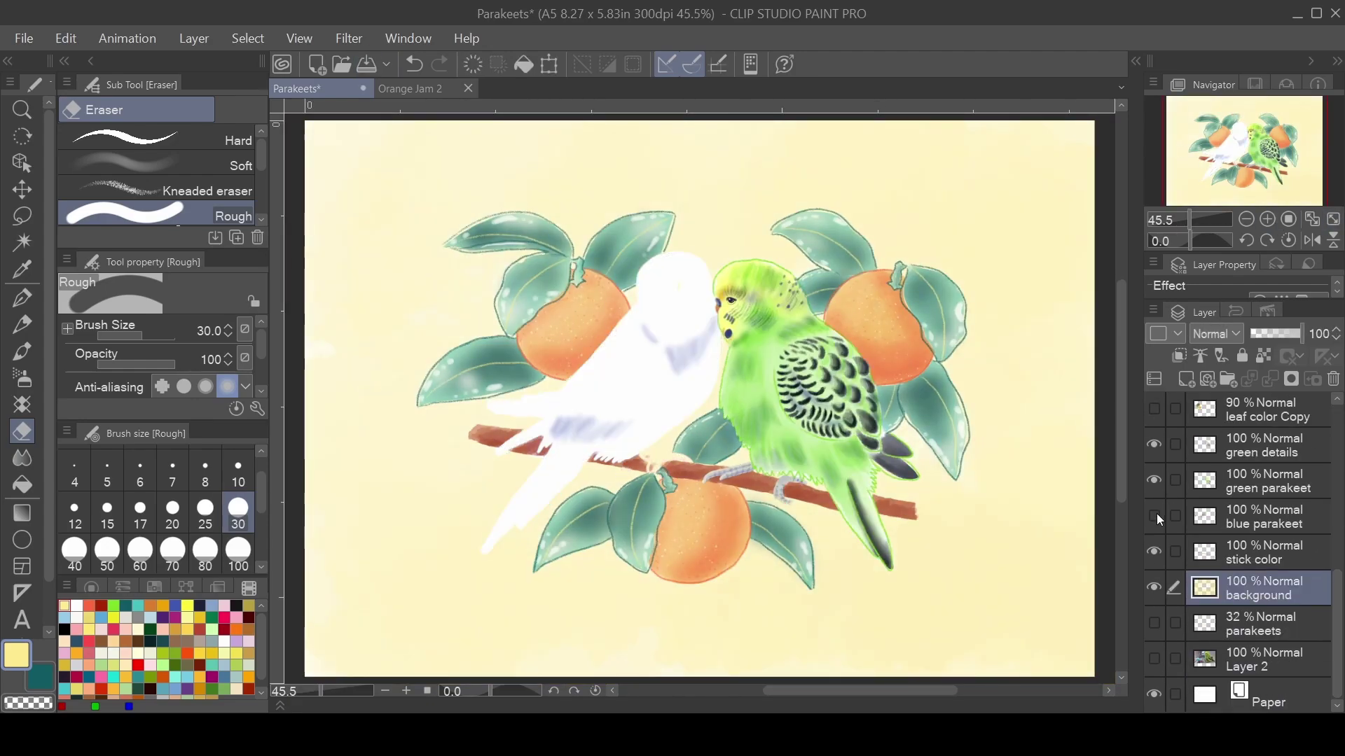
- Show the blue parakeet again and add a new layer named 'details'
scroll(1337, 610, "up", 5)
left_click(1261, 480)
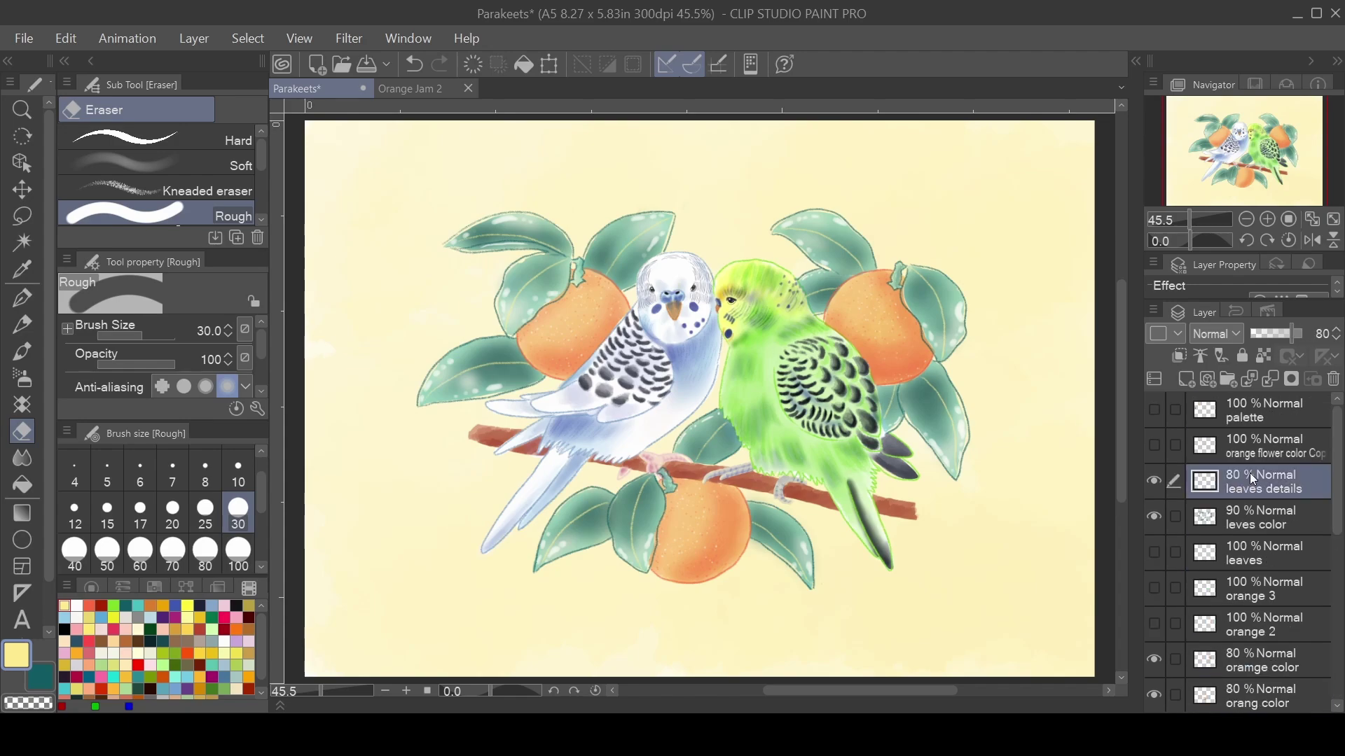
left_click(1186, 379)
double_click(1254, 488)
type("details")
left_click(22, 405)
- Stamp a white Sparkle A on the right orange, undo it, and set up the soft circle stamp
left_click(91, 109)
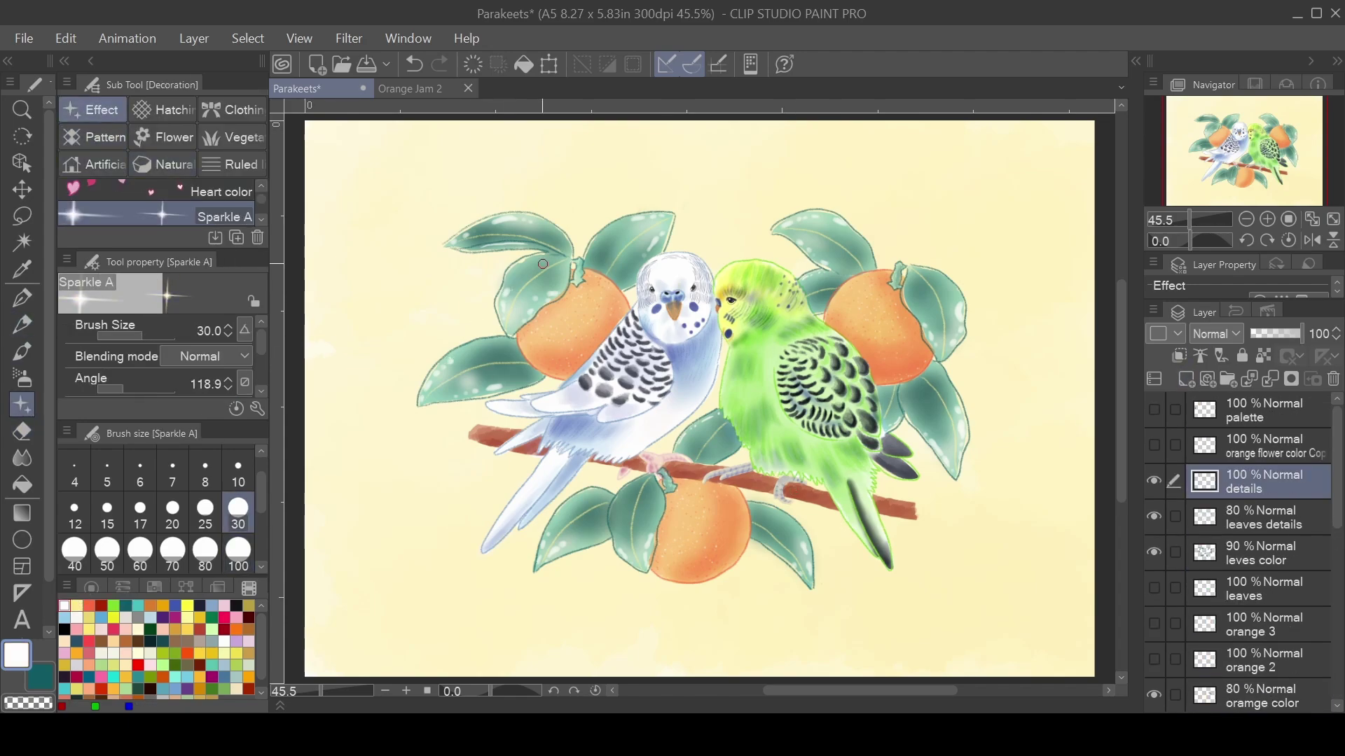
left_click(856, 320)
left_click(91, 137)
left_click(92, 109)
scroll(154, 203, "down", 3)
left_click(154, 195)
left_click(413, 64)
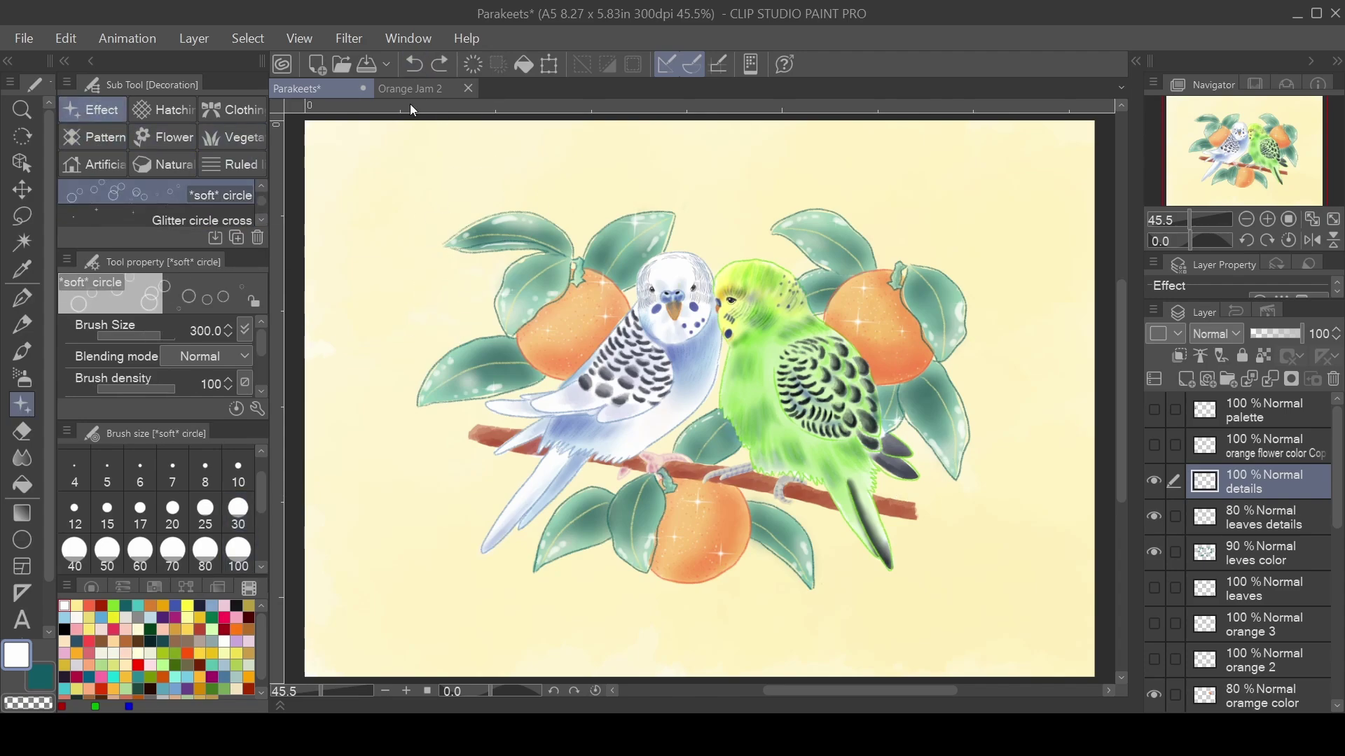
- Stamp small soft outline circles, including teal ones, around the birds and branch
left_click_drag(548, 190, 881, 203)
left_click(436, 297)
mouse_move(998, 291)
left_mouse_down()
mouse_move(922, 539)
mouse_move(388, 411)
left_mouse_up()
left_click(701, 204)
left_click_drag(708, 403, 665, 444)
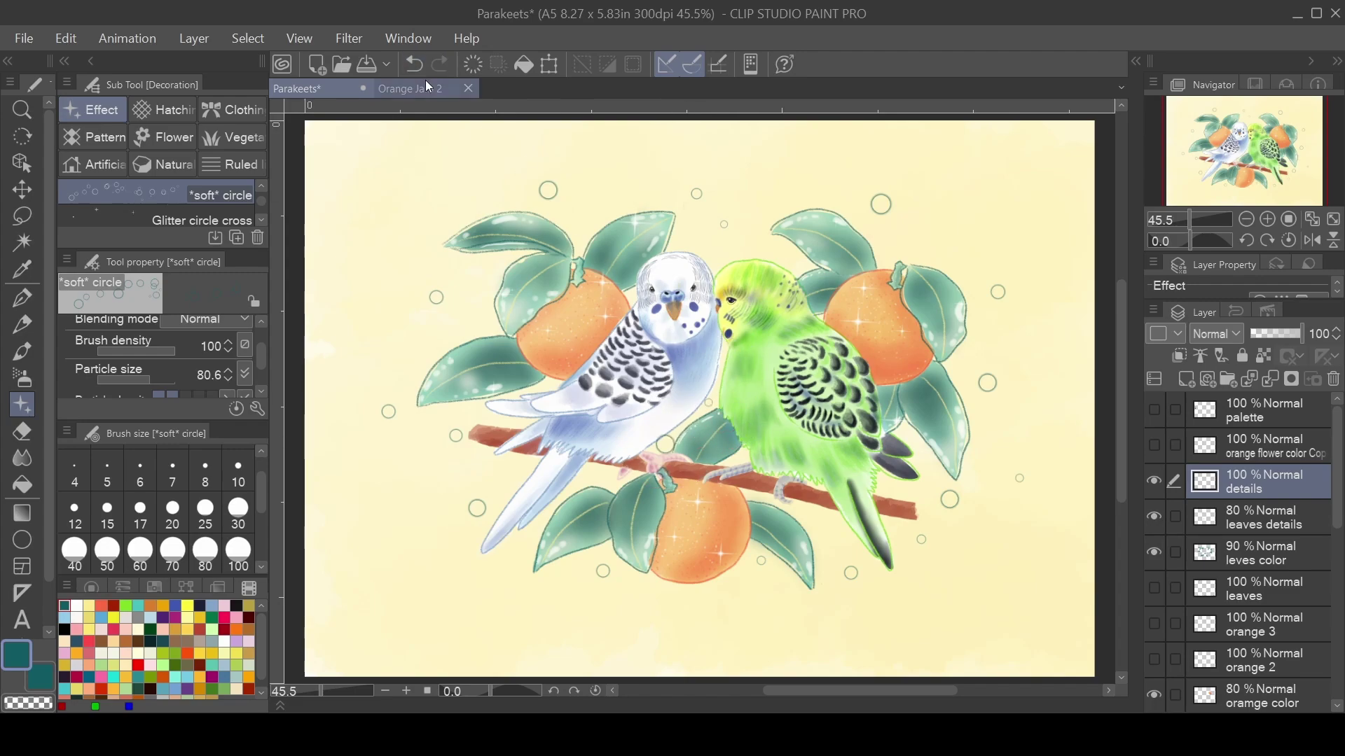
- Scatter Glitter circle cross sparkles around the birds, adding red crosses along the bottom
left_click(202, 217)
left_click_drag(616, 210, 946, 197)
left_click(987, 400)
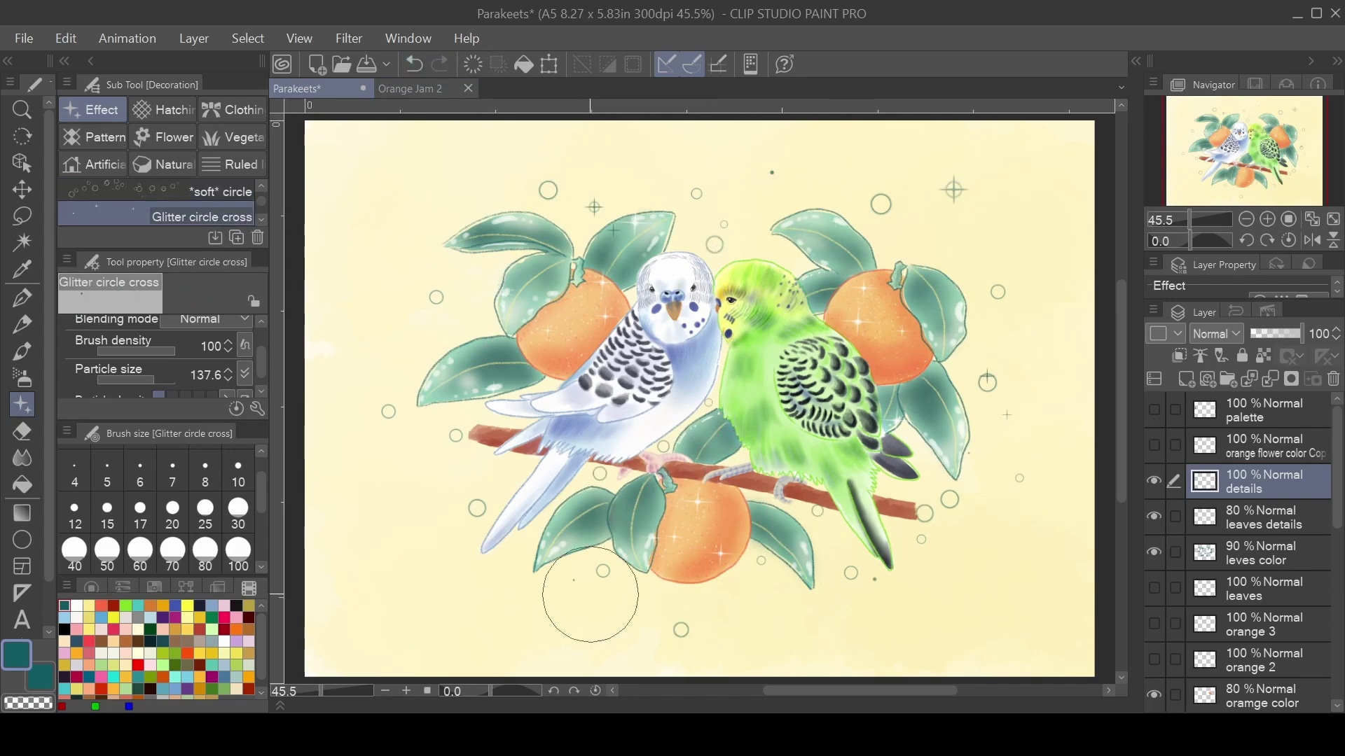
left_click_drag(591, 595, 488, 225)
left_click(823, 622)
left_click(167, 626)
left_click(435, 537)
left_click_drag(412, 256, 1005, 423)
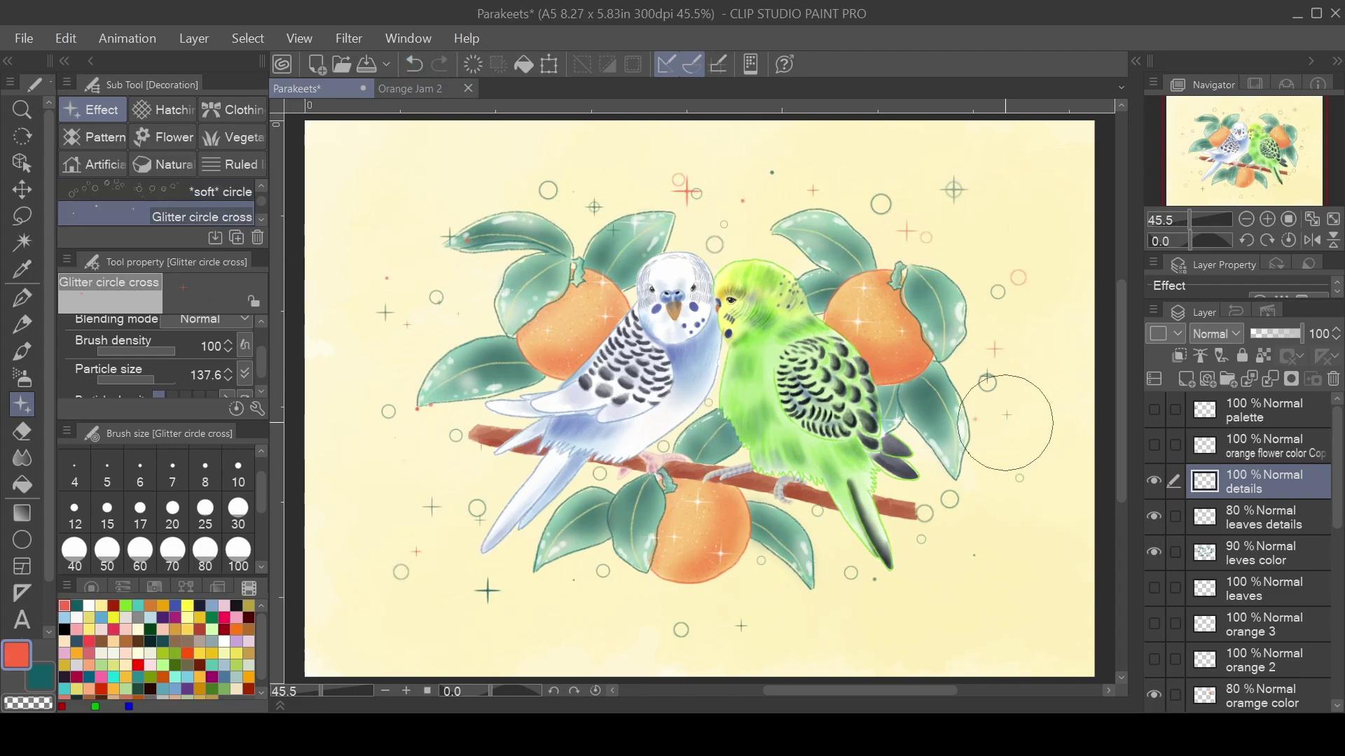
left_click_drag(583, 604, 954, 624)
- Dot small red and teal spots around the birds with a thin Mechanical pencil
key("p")
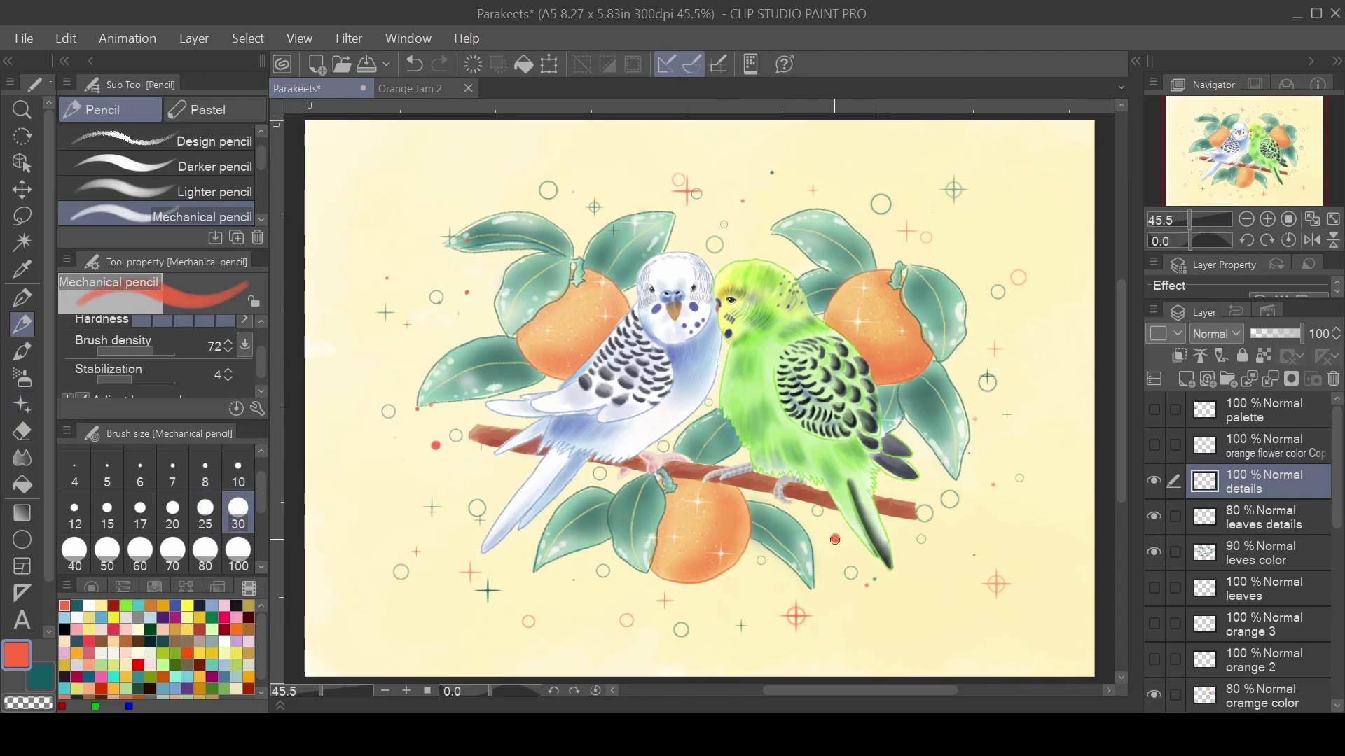
key("bracketleft")
key("bracketleft")
key("bracketleft")
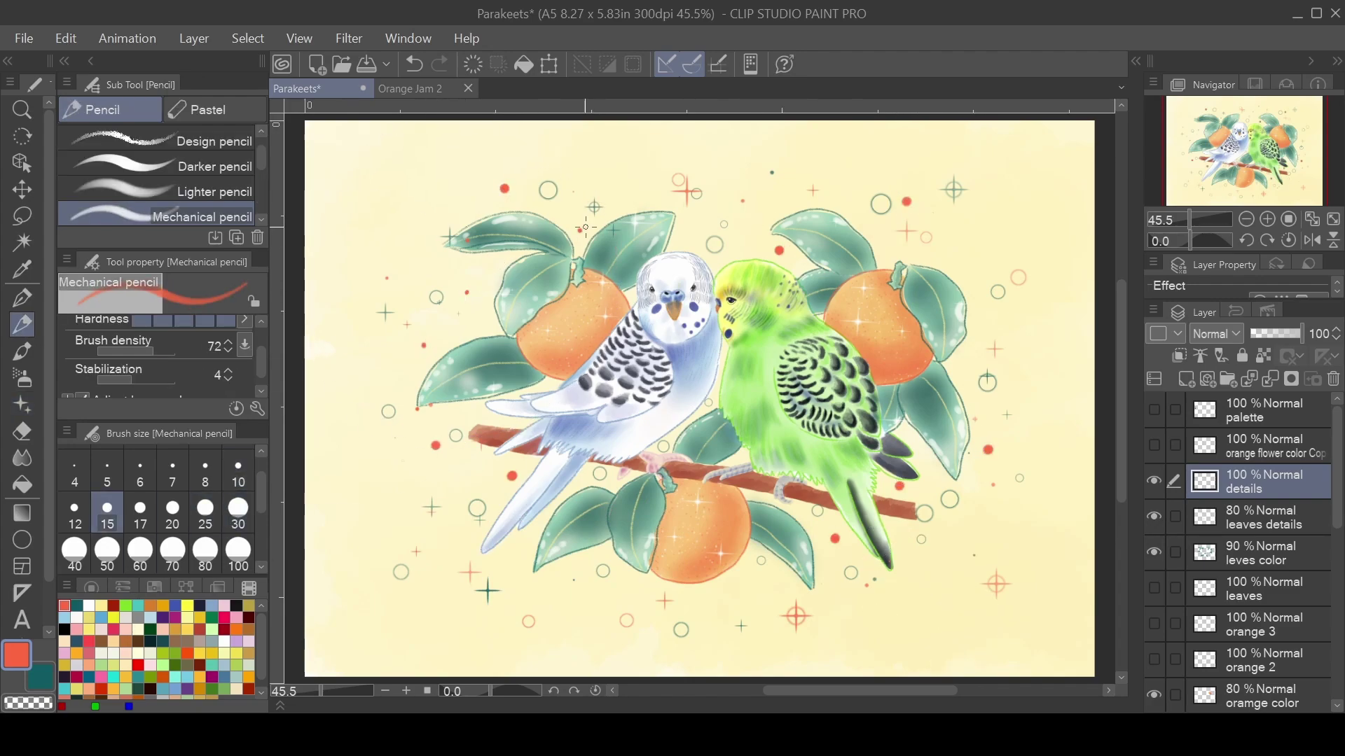
left_click(1001, 543)
left_click(477, 316)
left_click(446, 474)
left_click(387, 501)
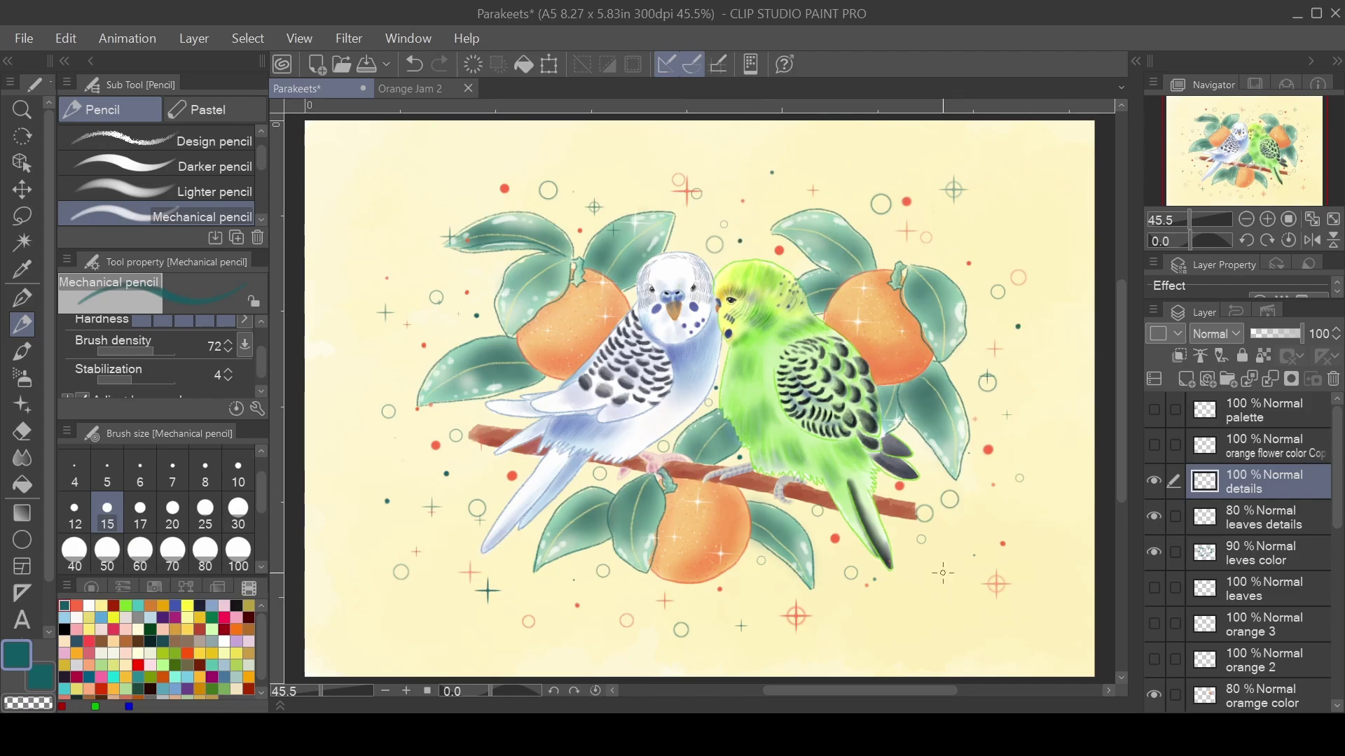